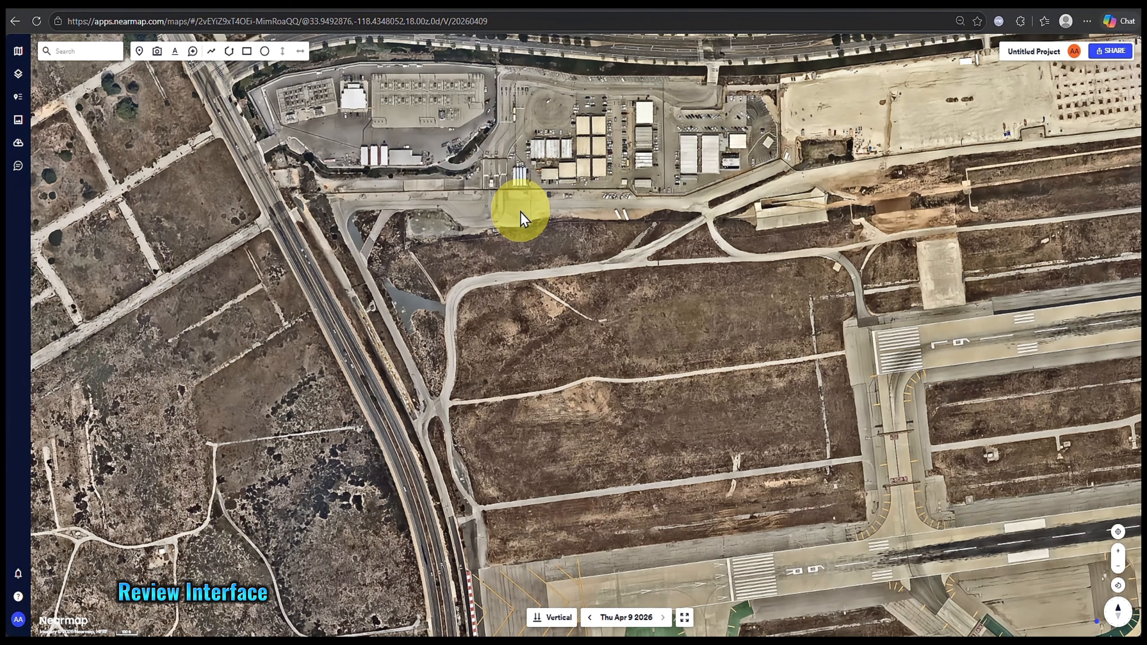
# - Shift the map slightly over the airfield, then review the available imagery types and the capture dates for Vertical imagery
pyautogui.click(578, 304)
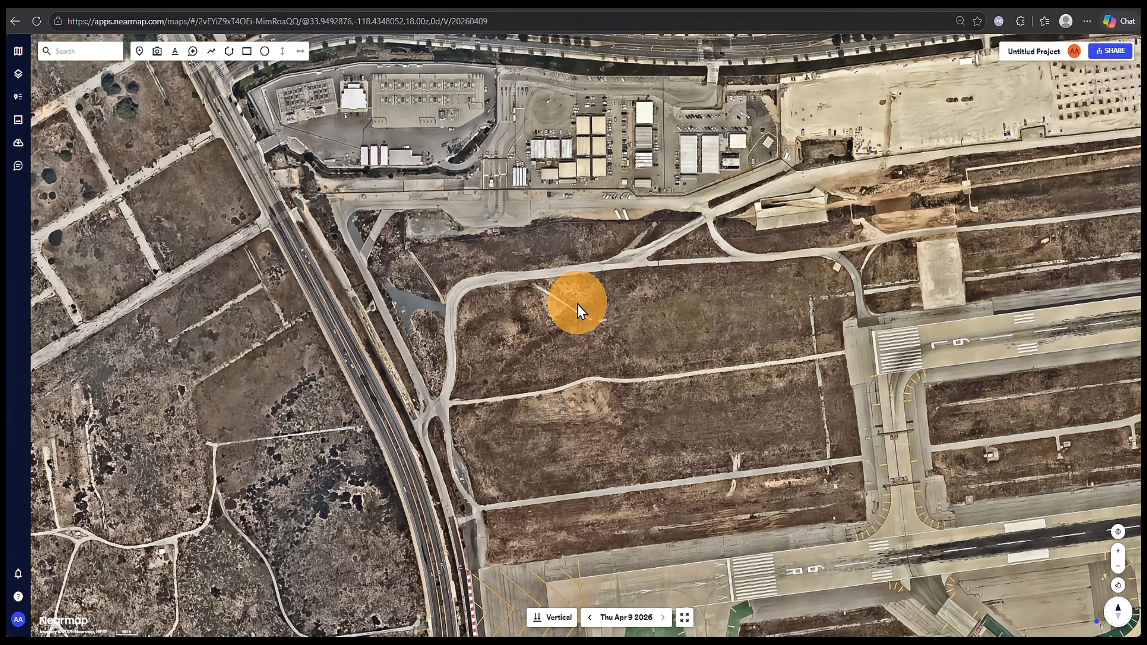
pyautogui.moveTo(577, 304); pyautogui.dragTo(557, 268)
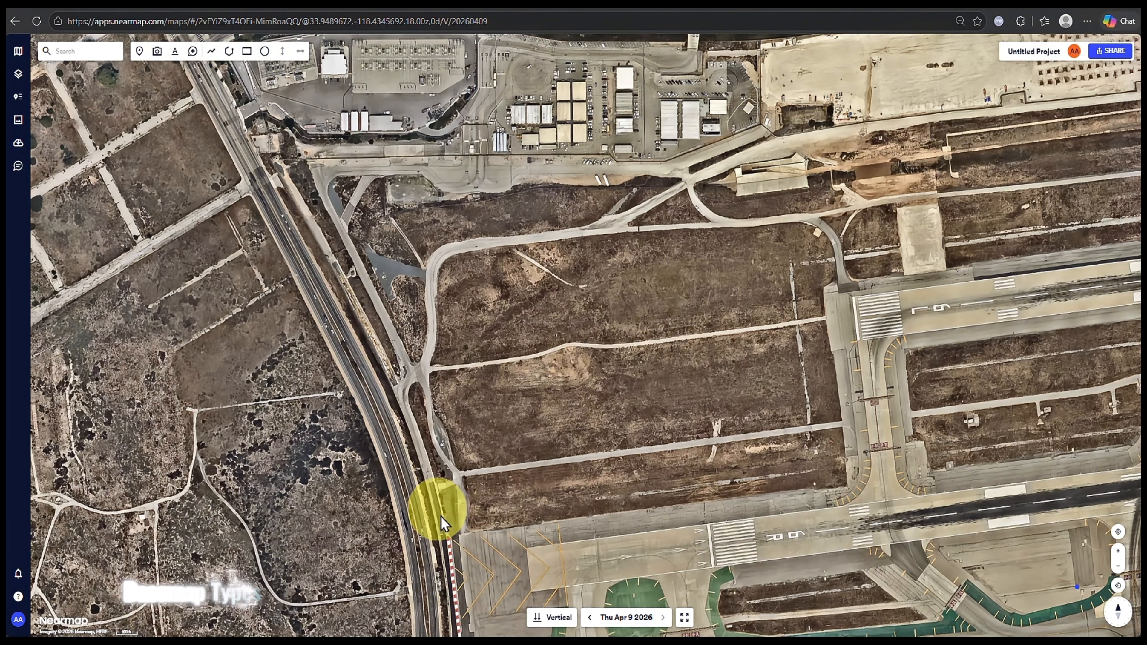
pyautogui.click(555, 619)
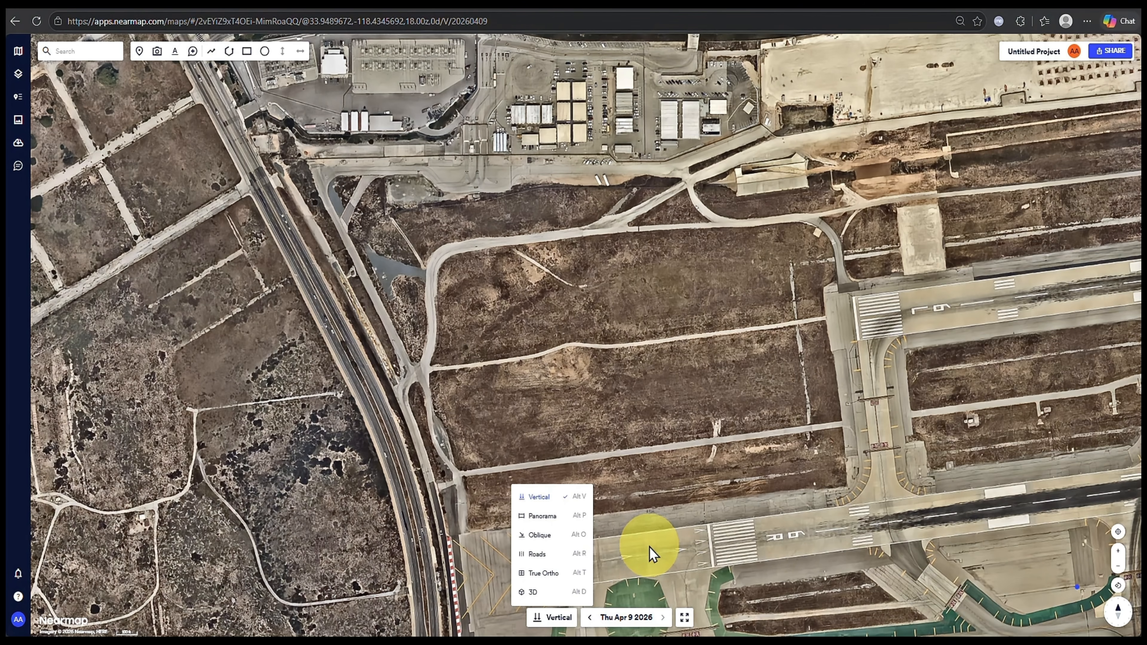
pyautogui.click(634, 617)
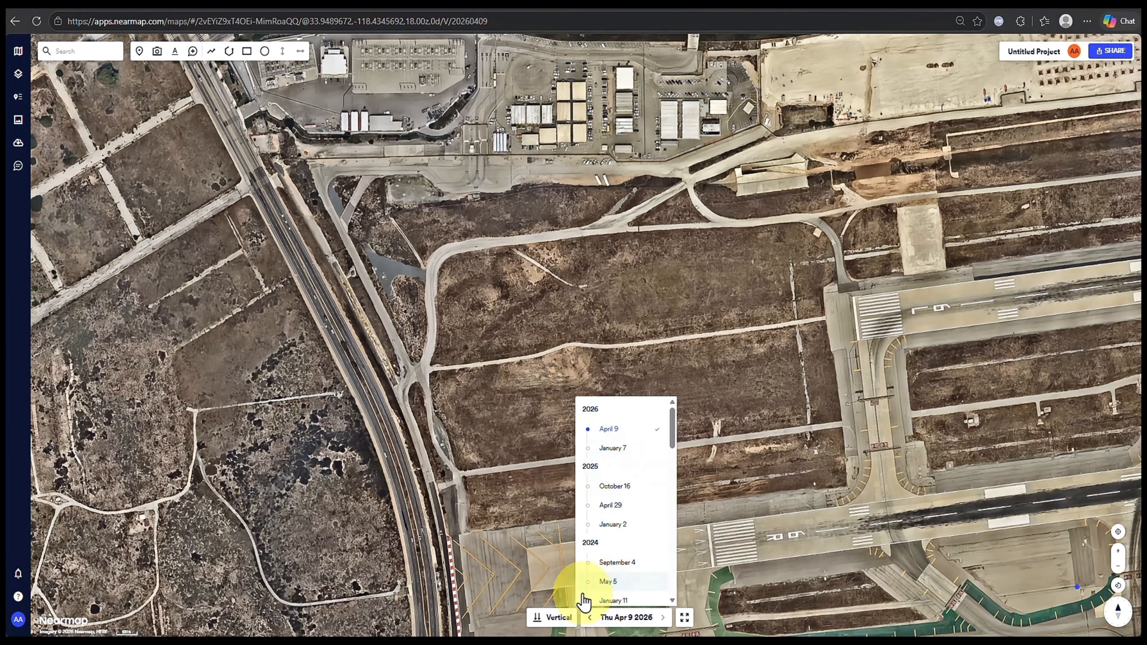
# - Switch the map to Panorama imagery and review its available capture dates
pyautogui.click(560, 617)
pyautogui.click(560, 617)
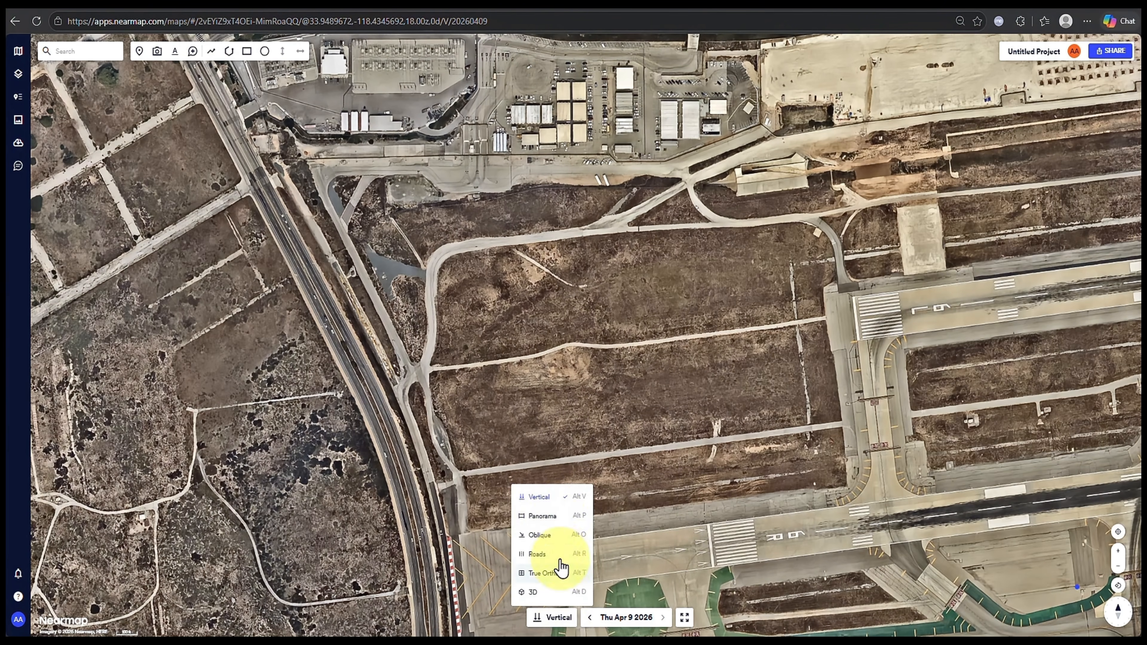
pyautogui.click(550, 518)
pyautogui.click(641, 627)
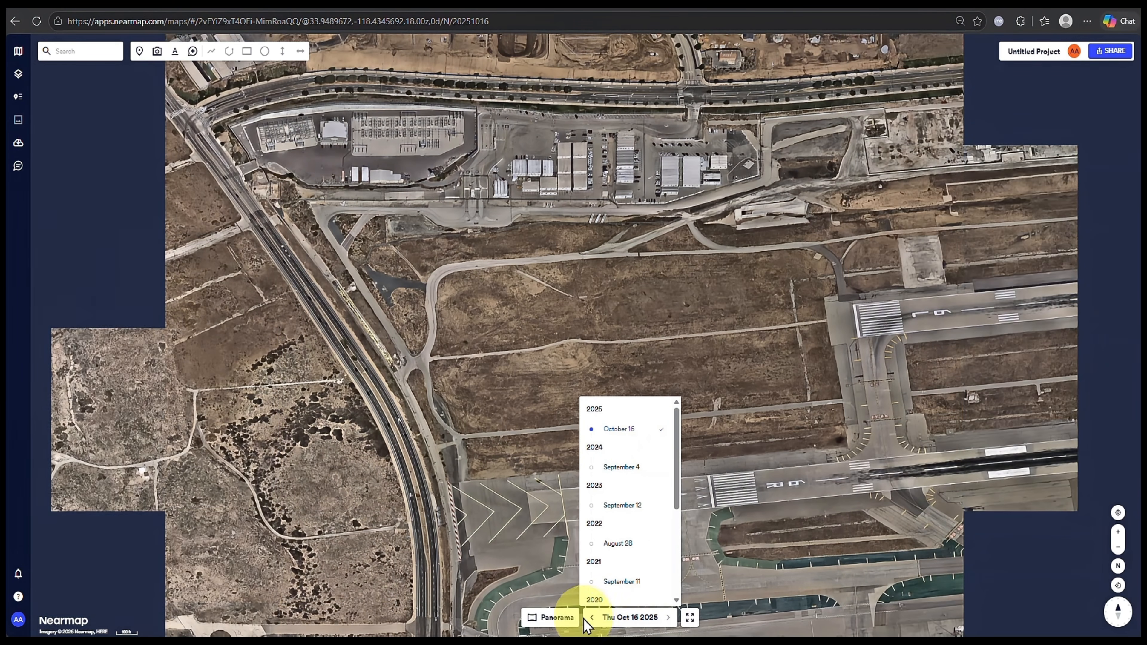
# - Return the map to Vertical imagery and review its list of capture dates
pyautogui.click(570, 616)
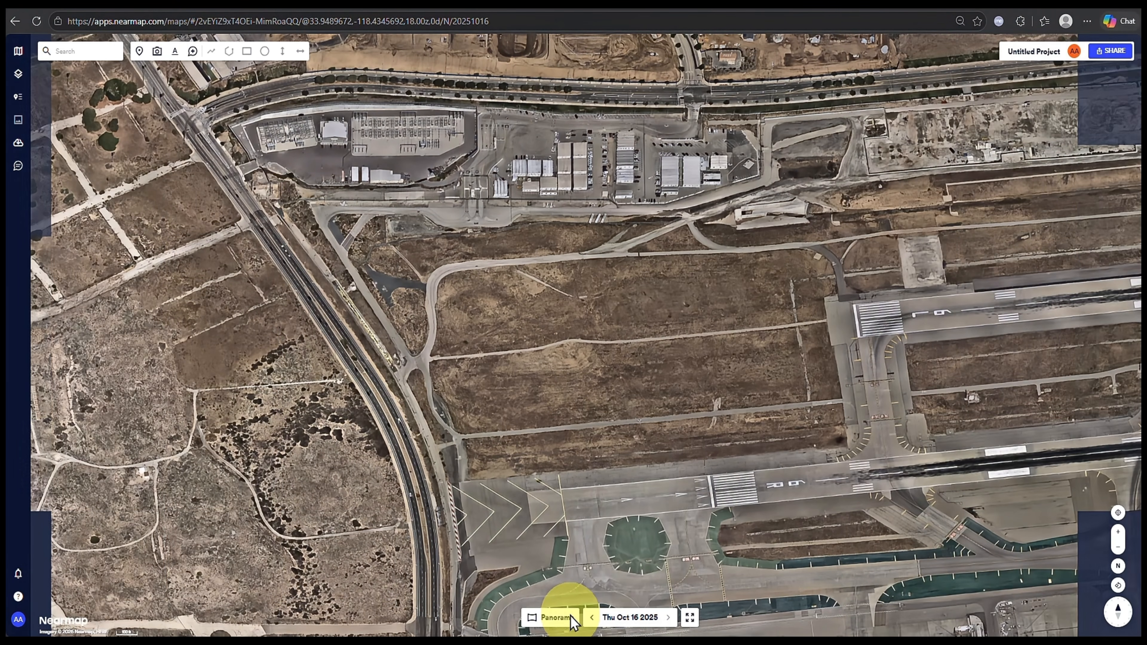
pyautogui.click(569, 623)
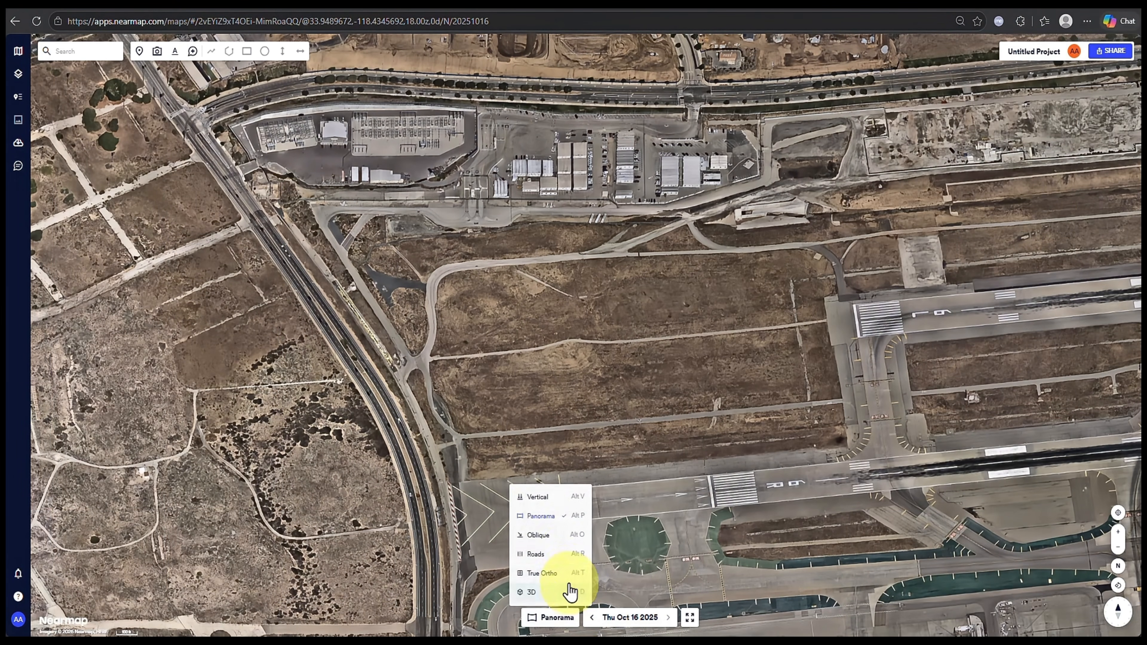
pyautogui.click(543, 502)
pyautogui.click(647, 616)
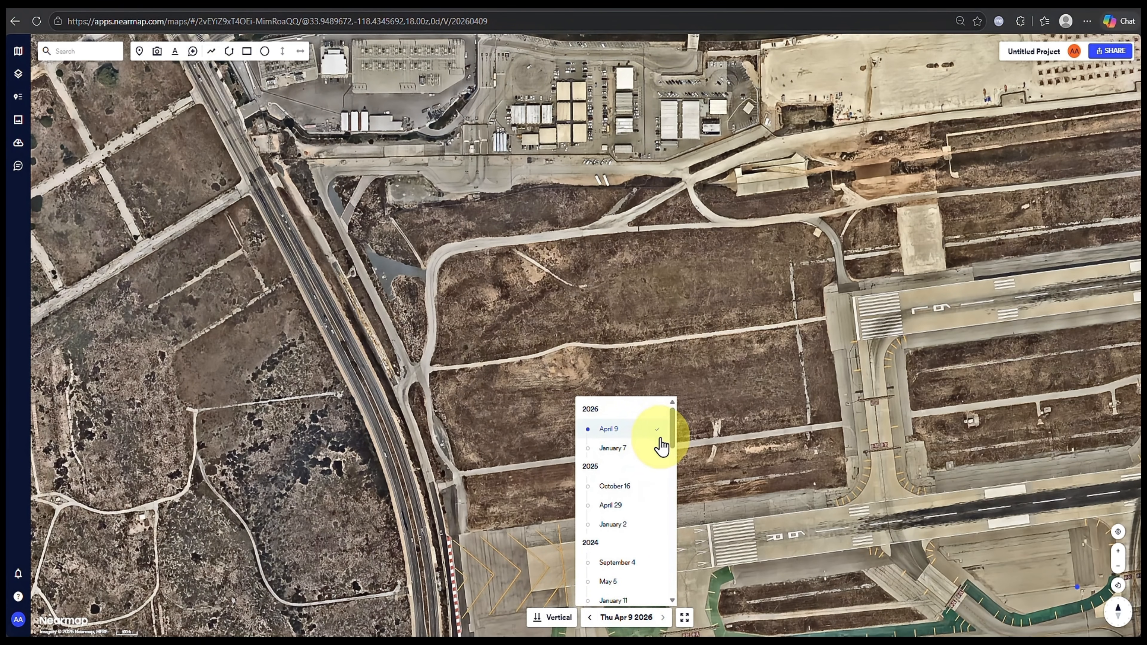
pyautogui.click(724, 478)
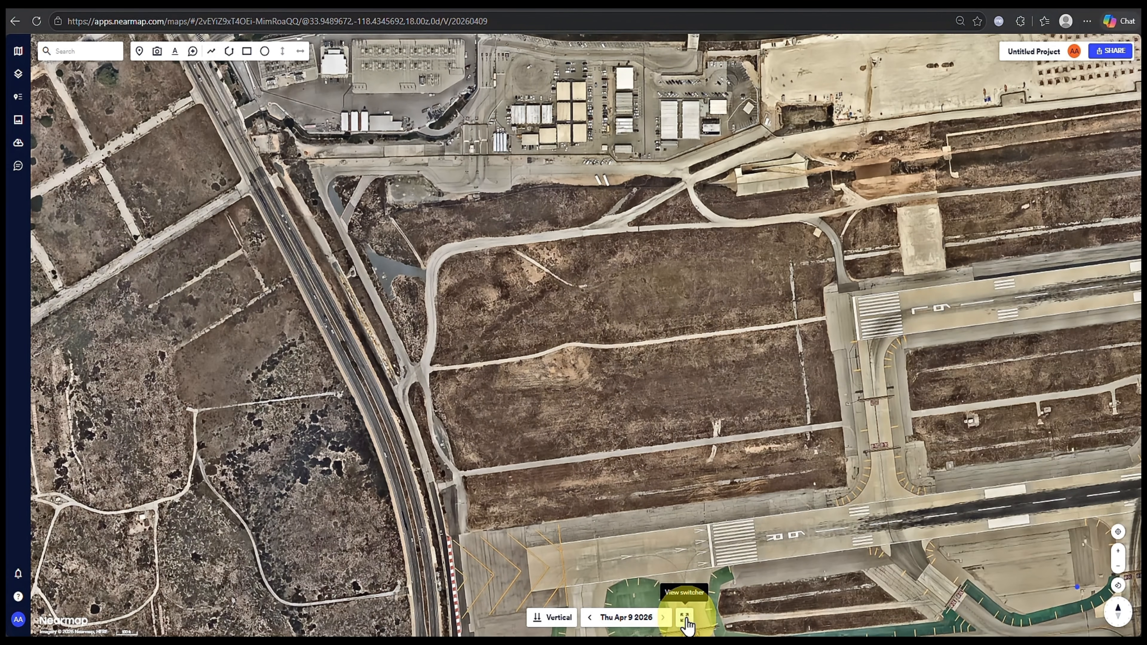
# - Switch to Split view and set the right-hand map's capture date to April 29, 2025
pyautogui.click(687, 620)
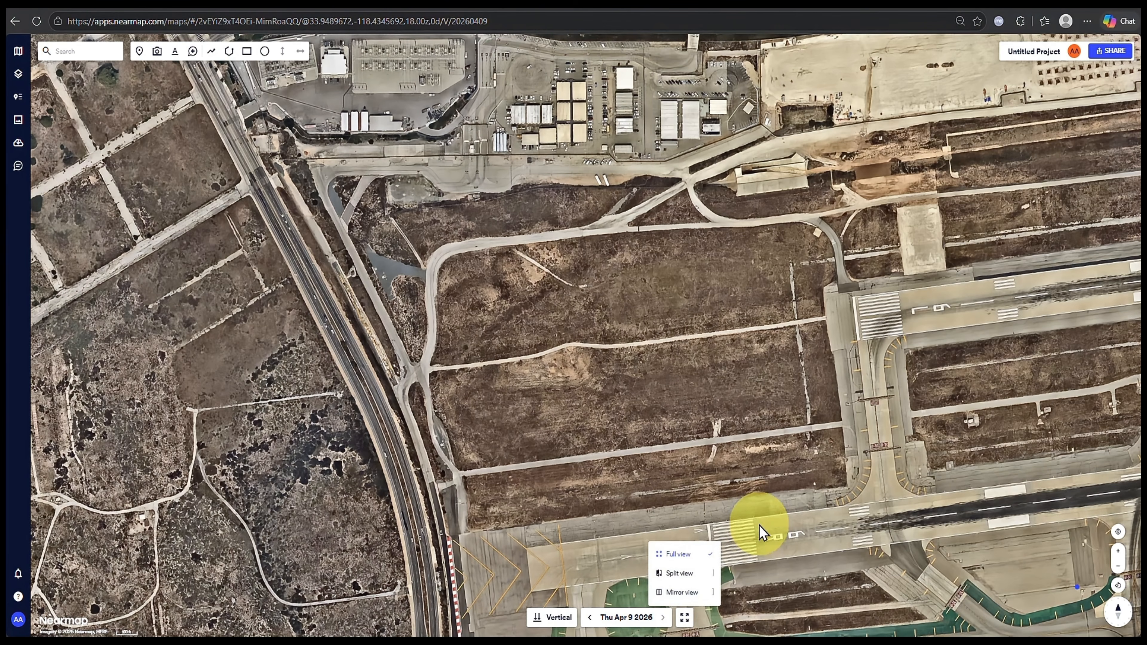
pyautogui.click(693, 580)
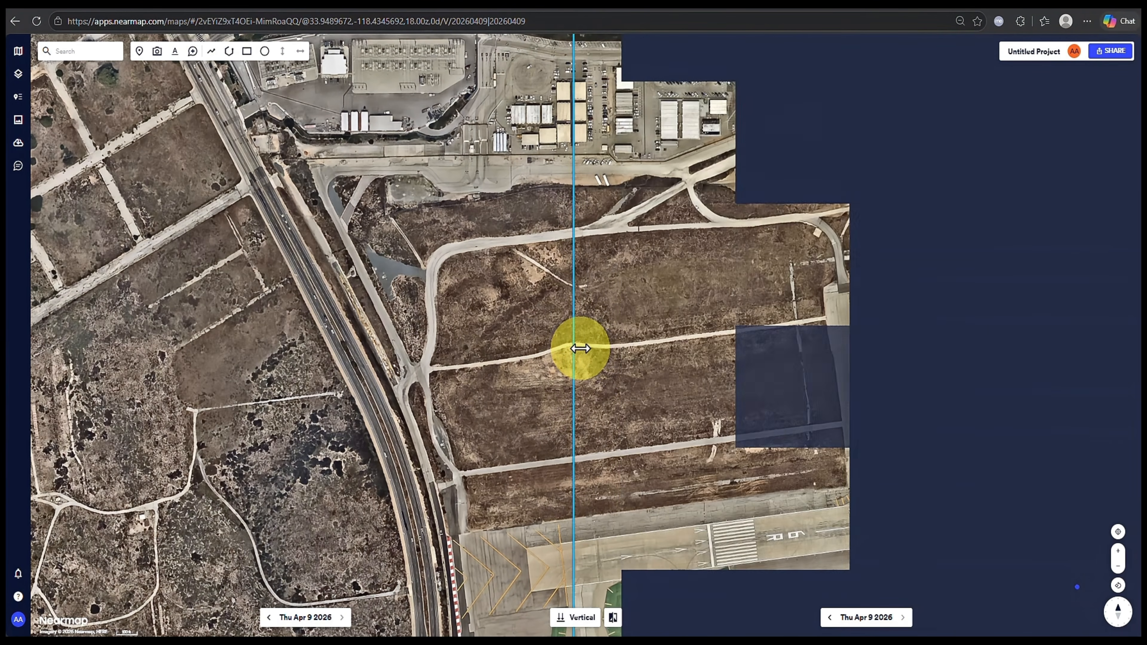
pyautogui.moveTo(580, 349)
pyautogui.mouseDown()
pyautogui.moveTo(494, 338)
pyautogui.moveTo(546, 359)
pyautogui.moveTo(630, 366)
pyautogui.moveTo(573, 361)
pyautogui.mouseUp()
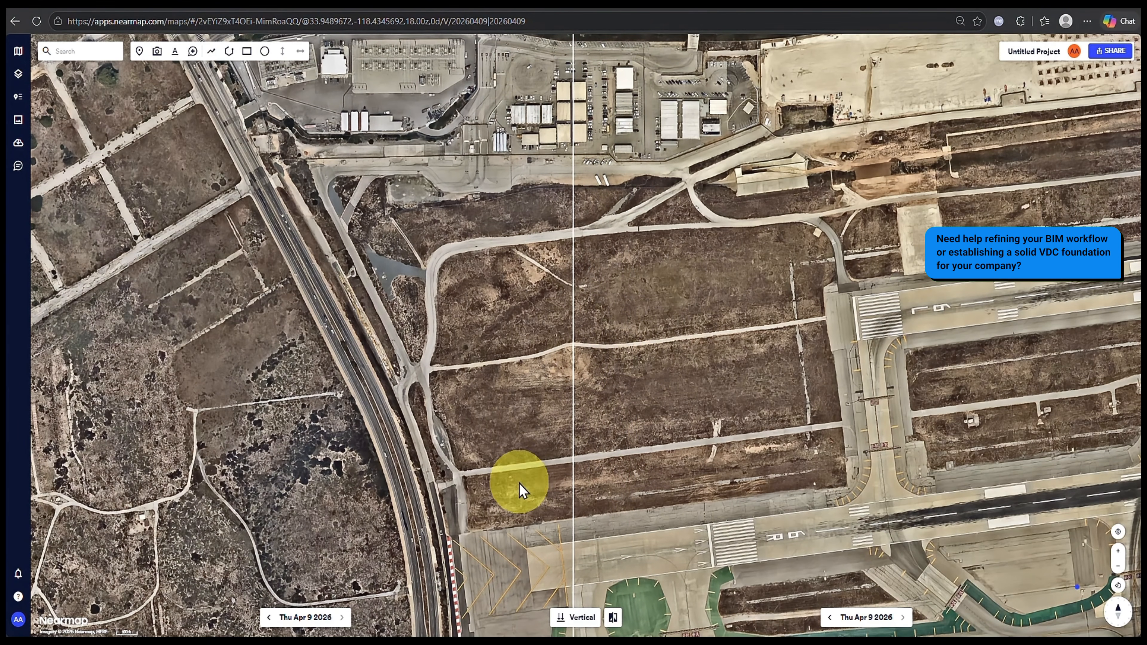
pyautogui.click(865, 617)
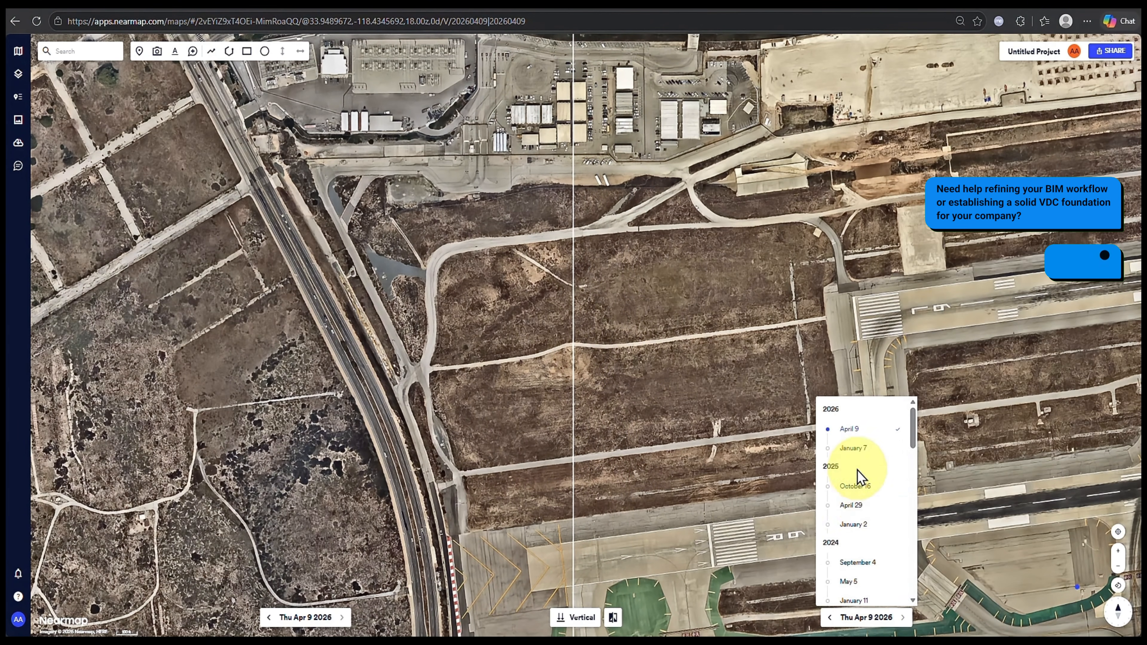
pyautogui.click(850, 505)
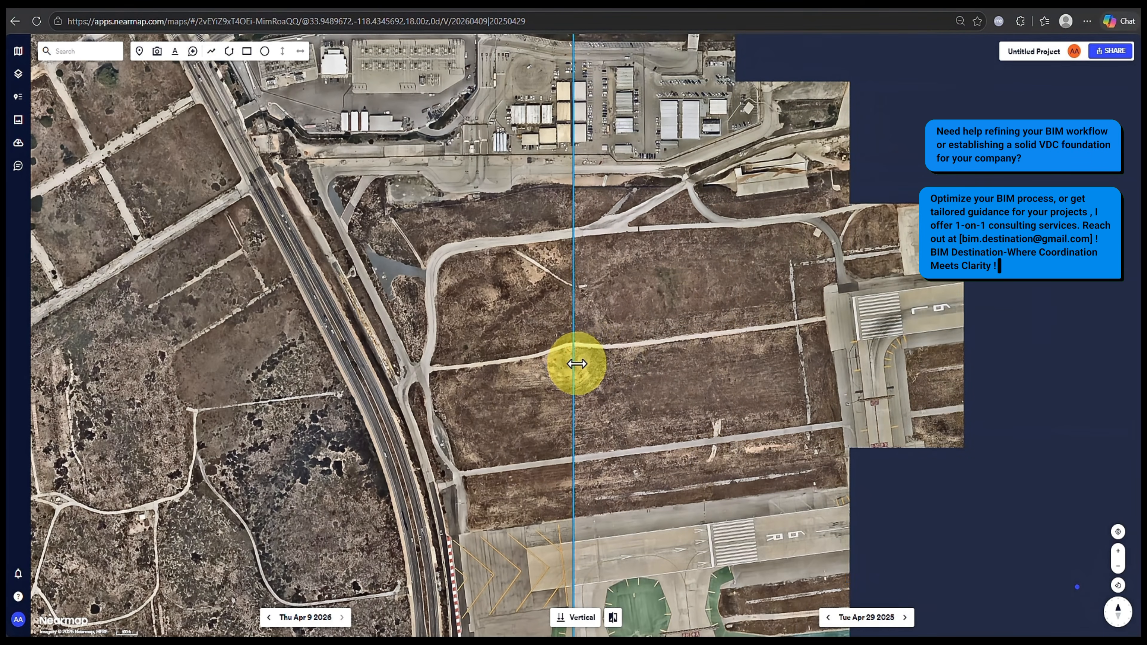
# - Move the split divider across the airfield and a wider coastal area to compare the April 9, 2026 and April 29, 2025 imagery
pyautogui.moveTo(577, 364); pyautogui.dragTo(657, 410)
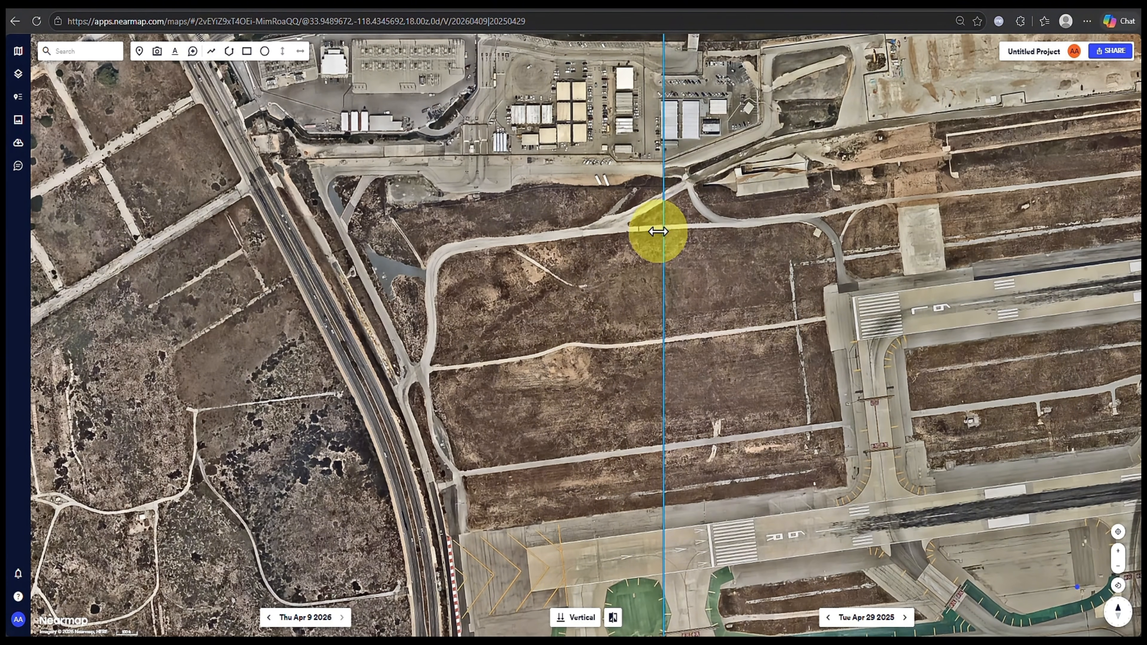
pyautogui.moveTo(658, 231); pyautogui.dragTo(1044, 262)
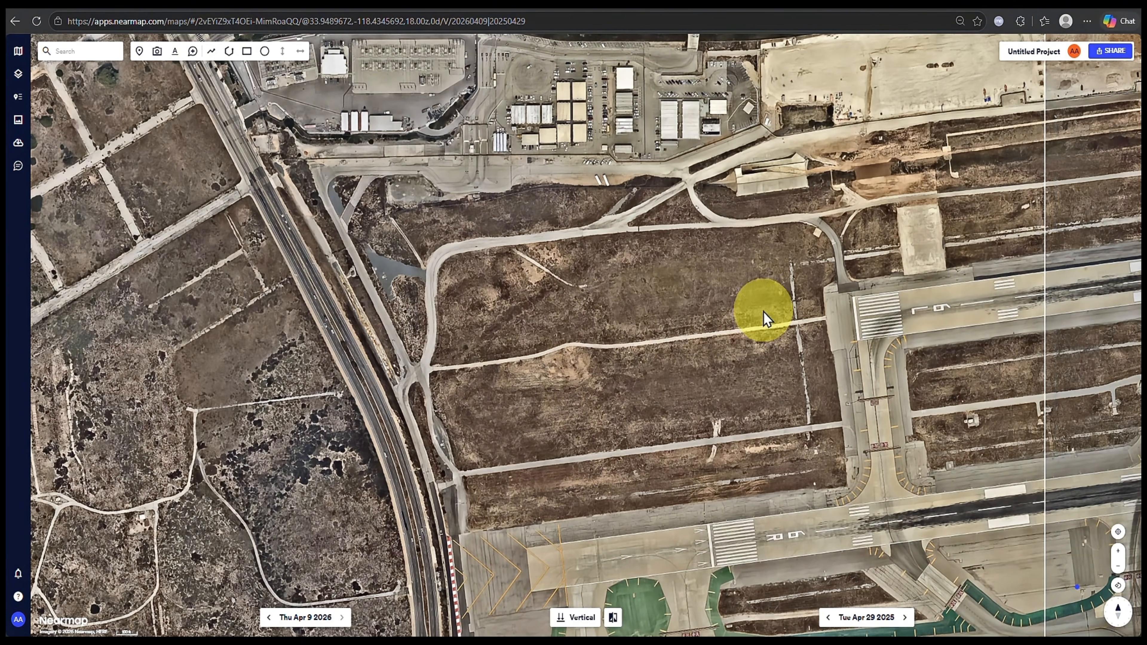
pyautogui.scroll(-2, 699, 347)
pyautogui.scroll(2, 700, 347)
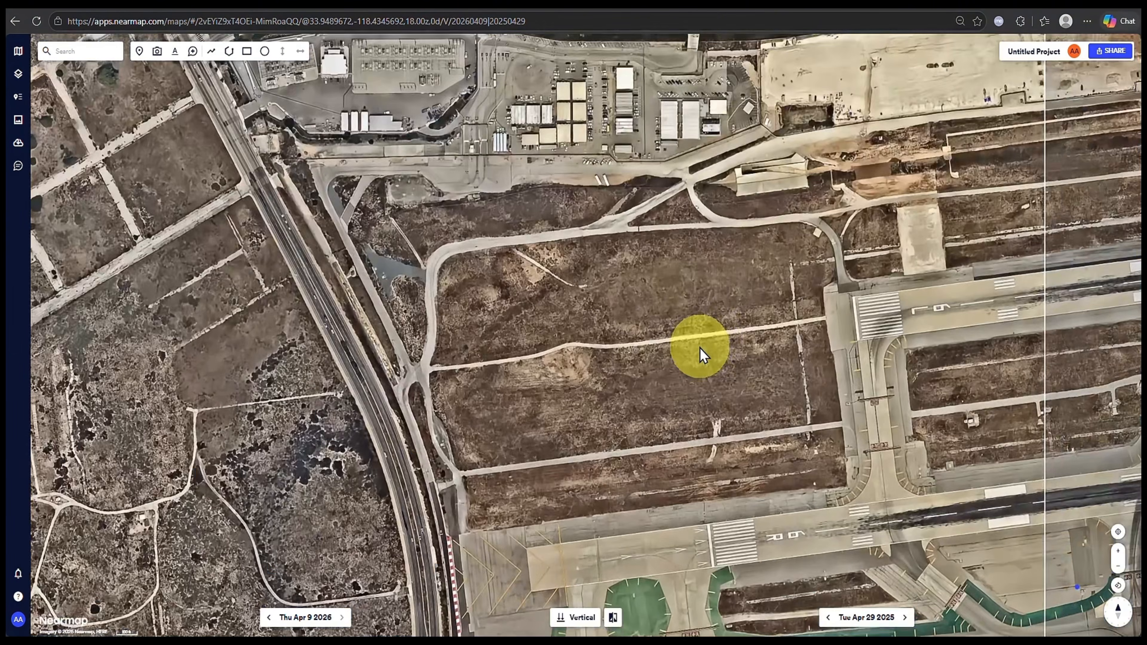
pyautogui.scroll(-1, 699, 352)
pyautogui.moveTo(1041, 310); pyautogui.dragTo(506, 317)
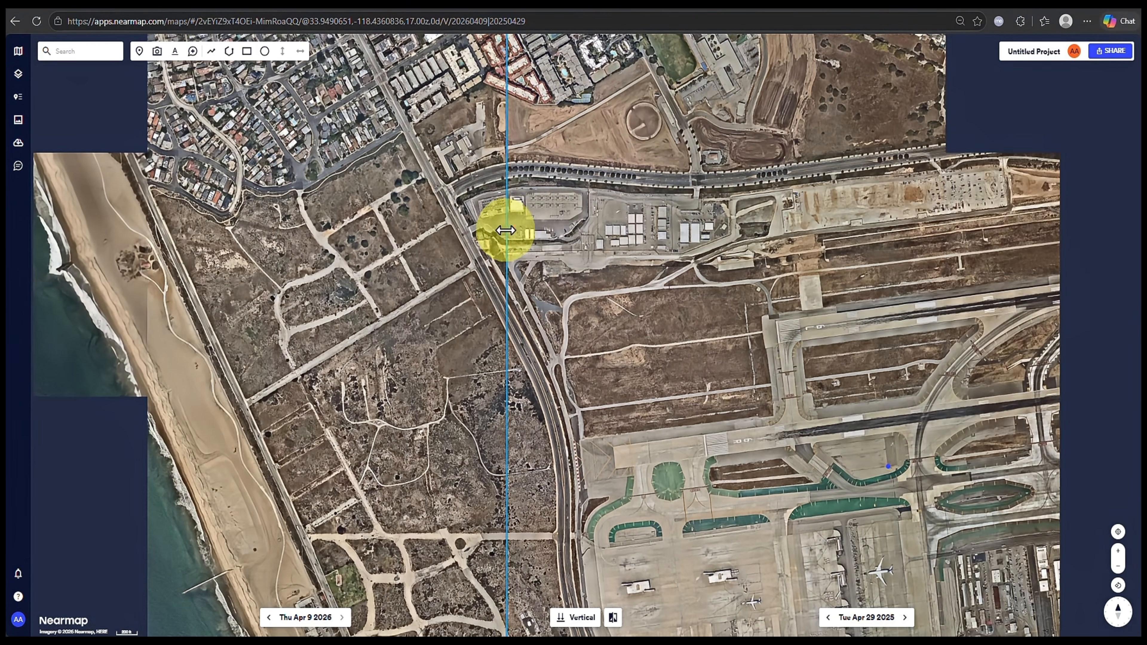
pyautogui.moveTo(499, 236); pyautogui.dragTo(587, 361)
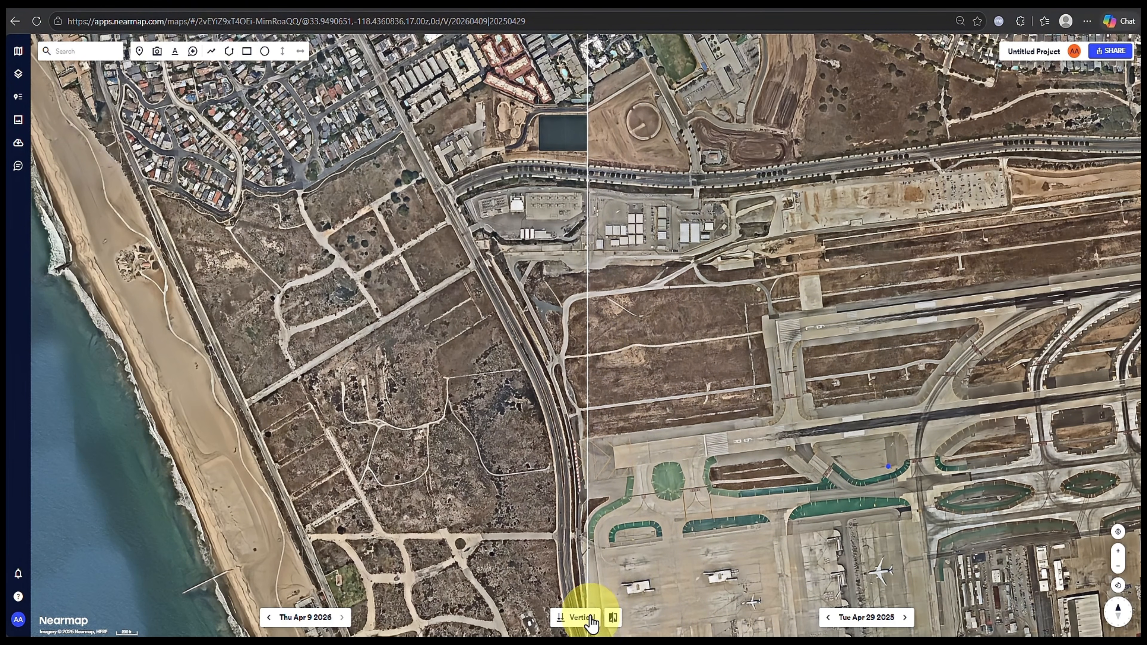
# - Change the comparison to Mirror view and set the right-hand map's capture date to April 29, 2025
pyautogui.click(581, 616)
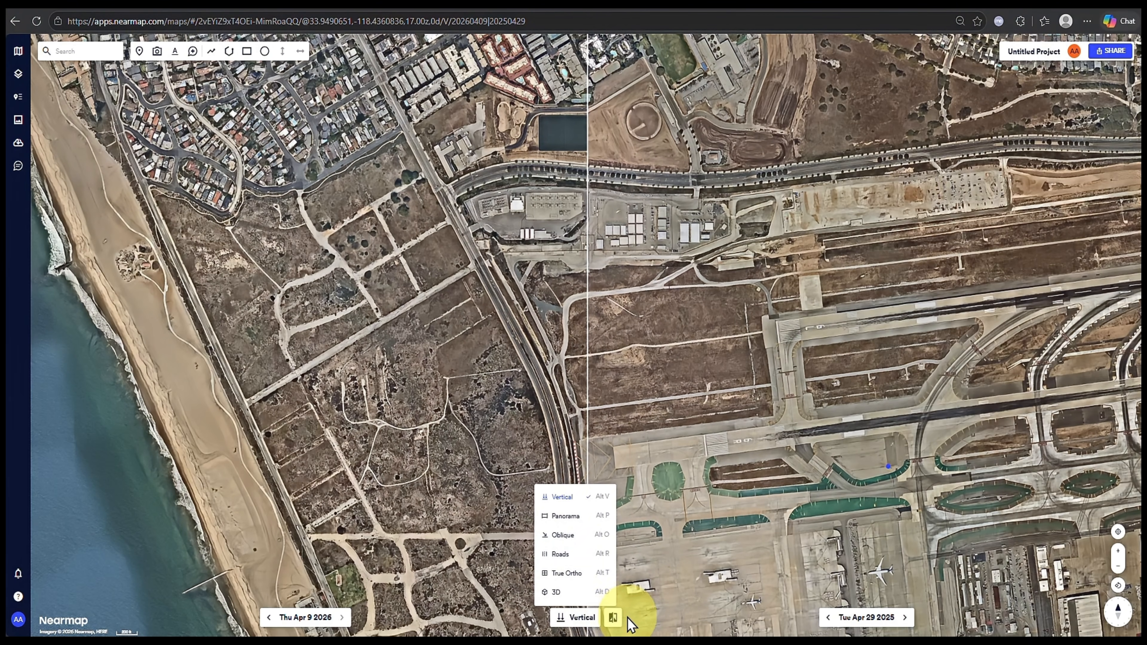
pyautogui.click(627, 617)
pyautogui.click(615, 617)
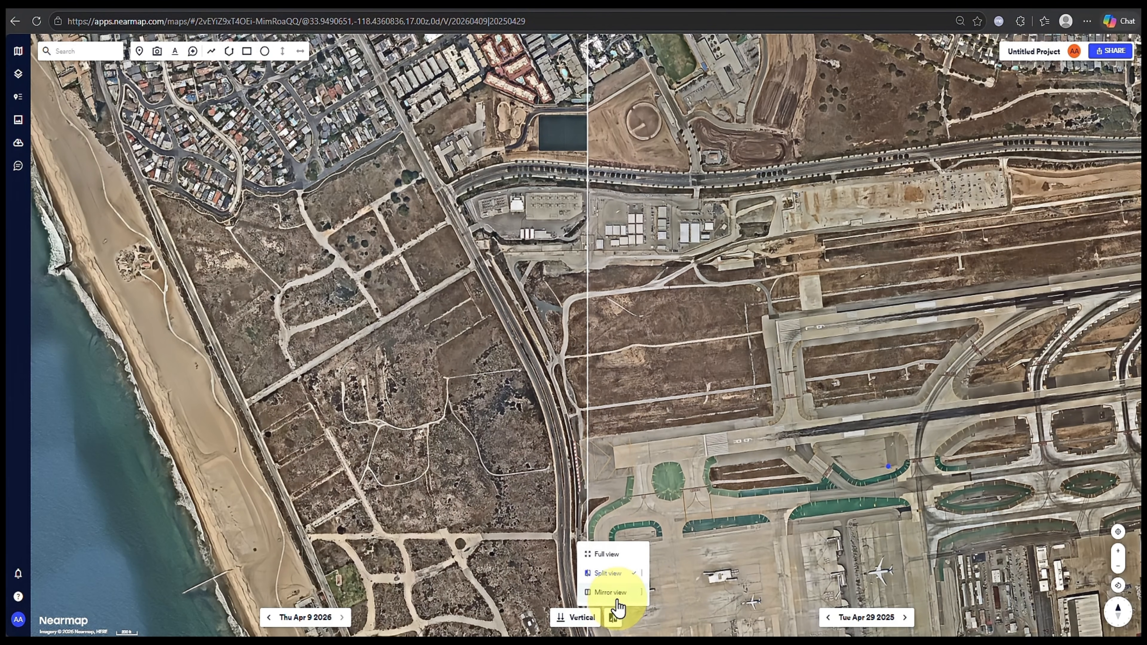
pyautogui.click(617, 596)
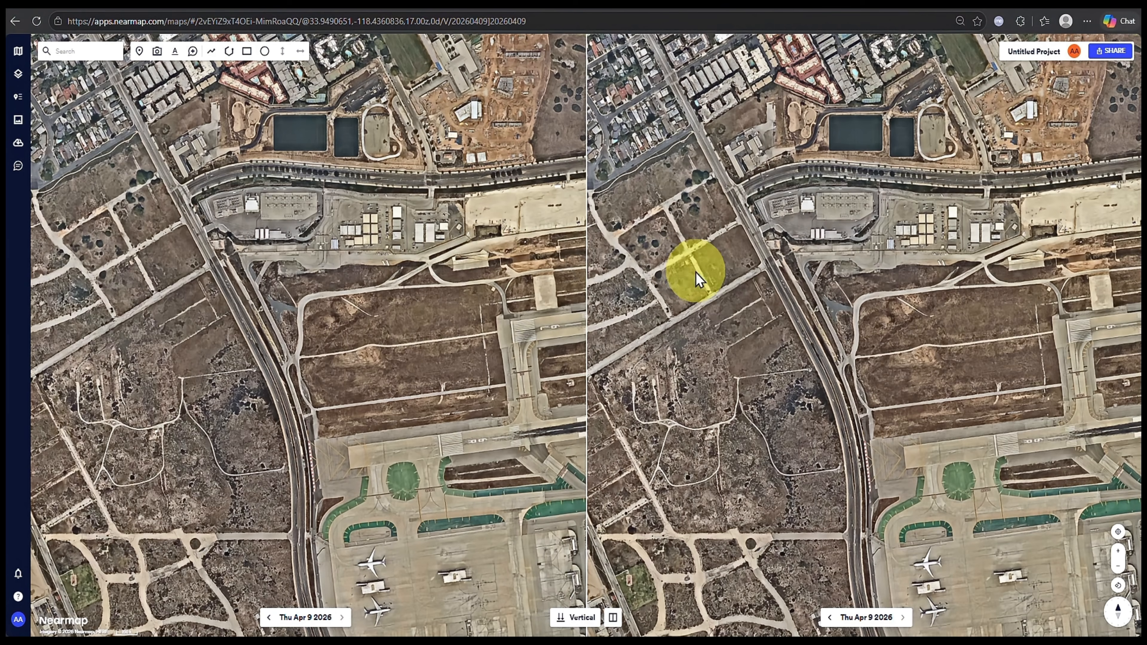
pyautogui.moveTo(844, 341); pyautogui.dragTo(745, 352)
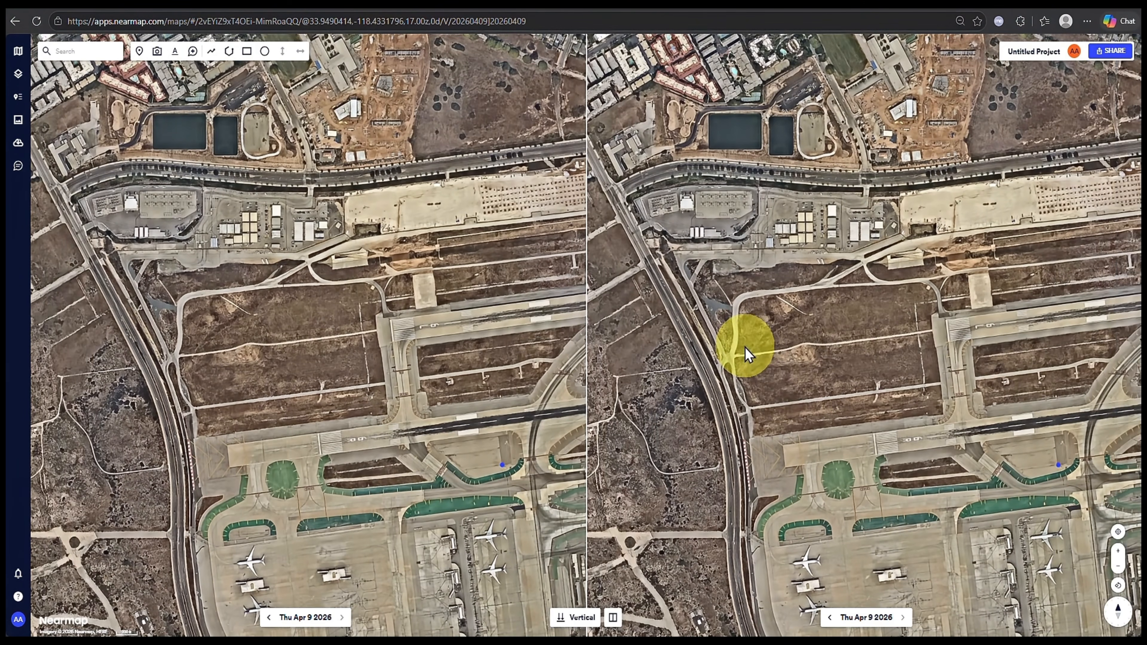
pyautogui.click(879, 620)
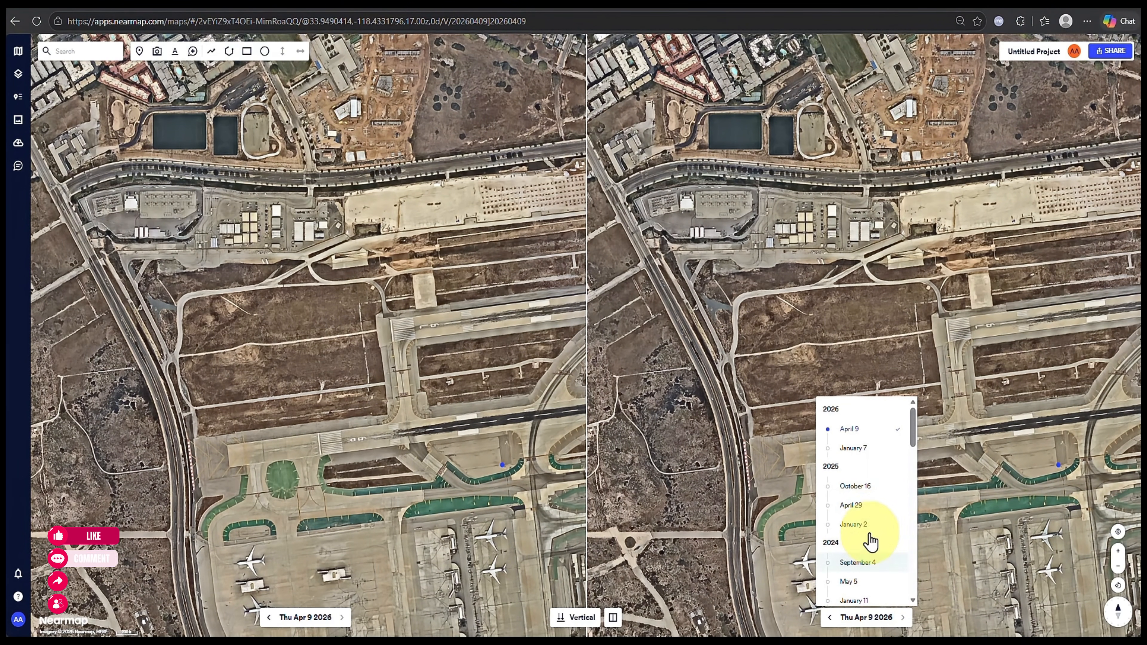
pyautogui.click(863, 505)
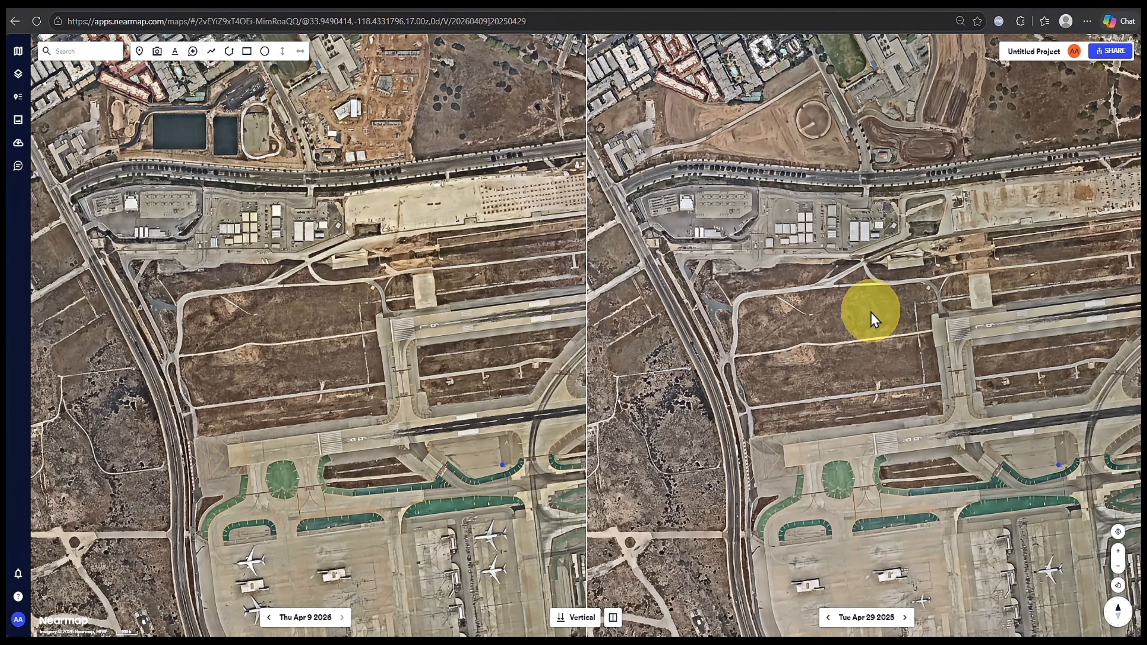
# - Examine the construction sites, coastline and airfield in both mirrored maps to compare the April 2026 and April 2025 imagery
pyautogui.moveTo(874, 319); pyautogui.dragTo(870, 356)
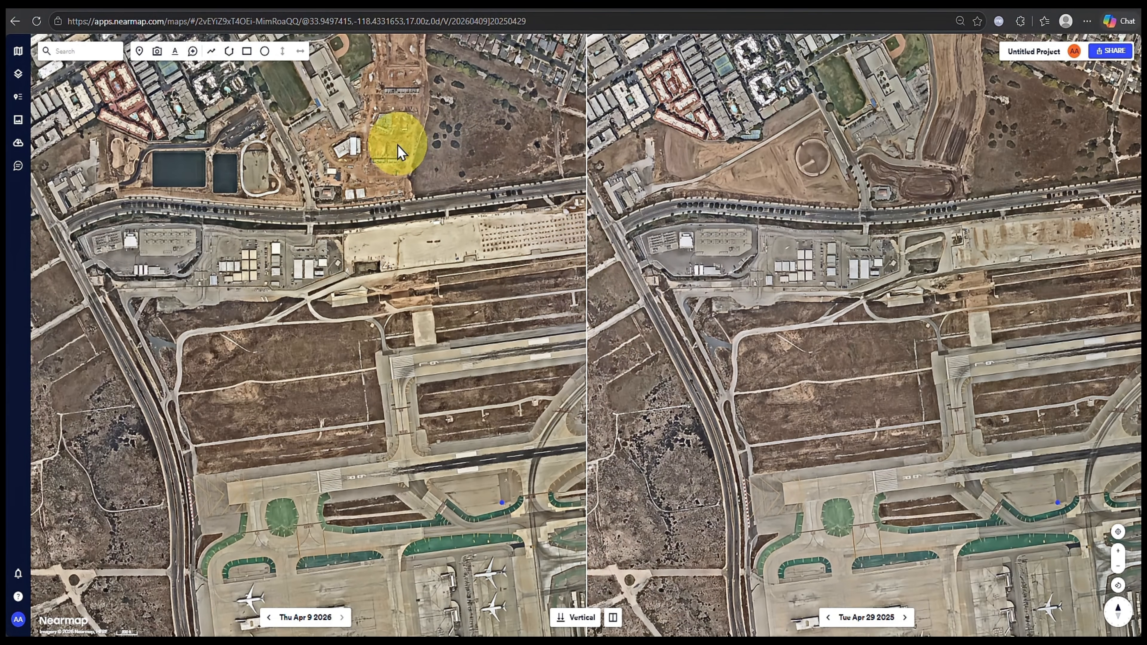
pyautogui.moveTo(466, 170); pyautogui.dragTo(472, 188)
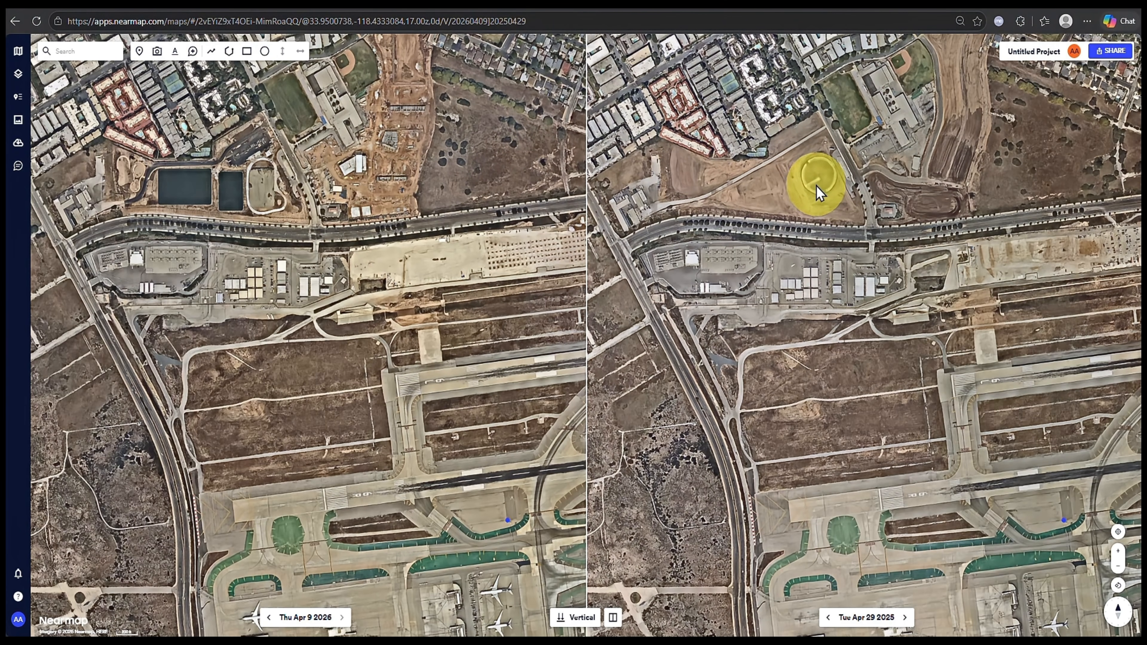
pyautogui.moveTo(636, 220); pyautogui.dragTo(896, 238)
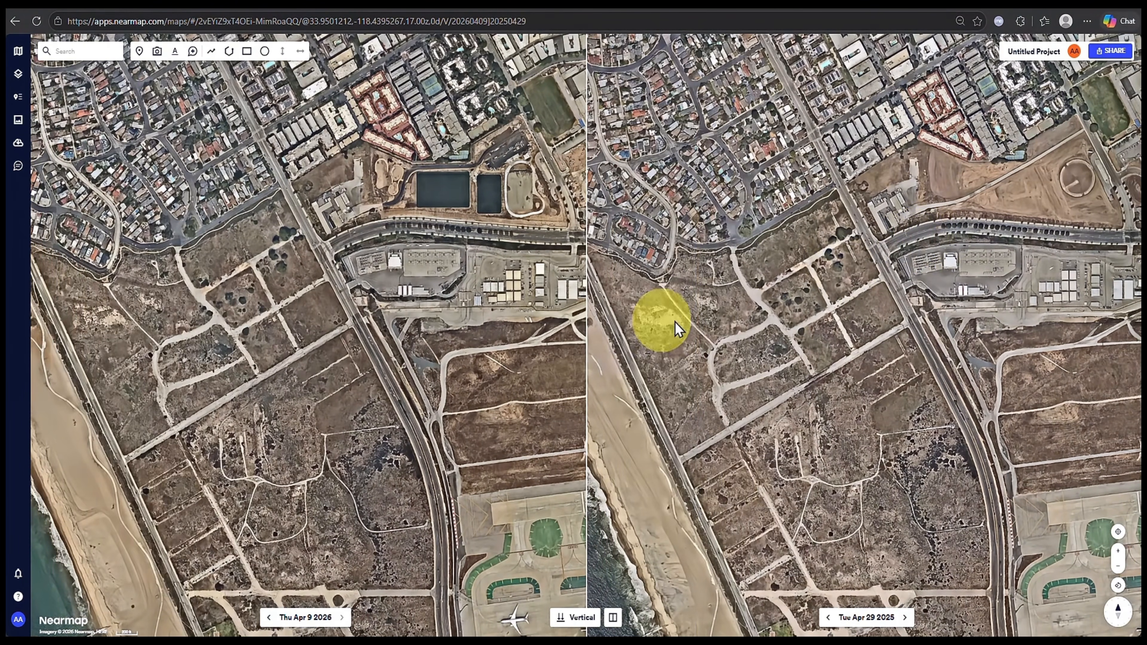
pyautogui.moveTo(661, 318); pyautogui.dragTo(885, 312)
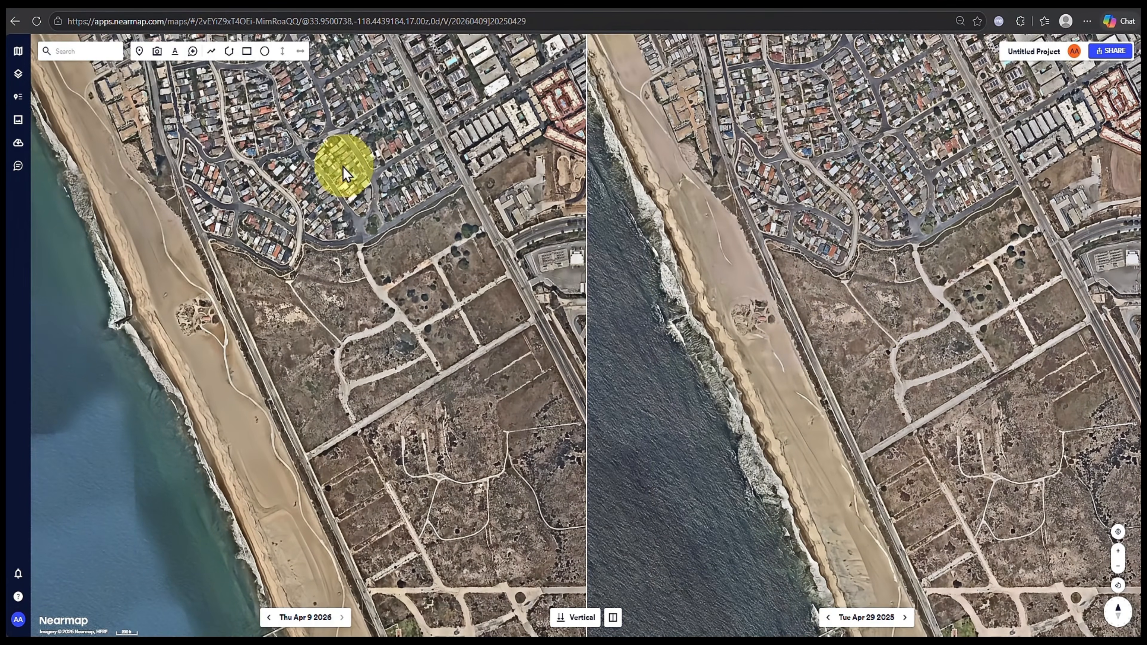
pyautogui.moveTo(814, 246); pyautogui.dragTo(663, 225)
pyautogui.moveTo(999, 345); pyautogui.dragTo(819, 287)
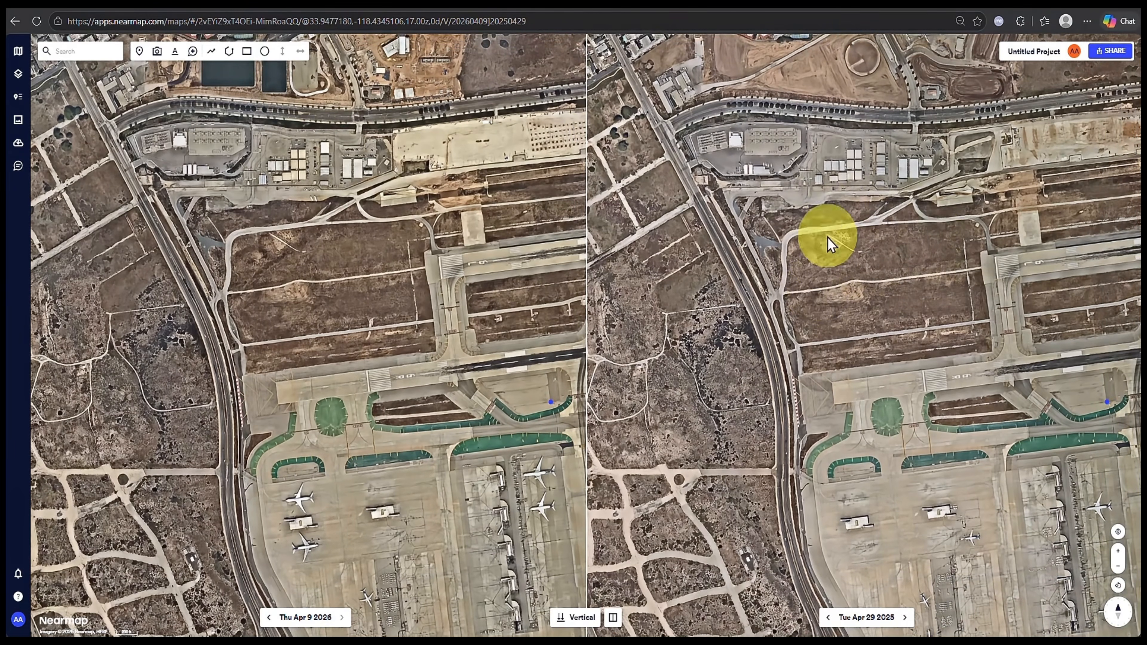
pyautogui.moveTo(340, 162); pyautogui.dragTo(353, 248)
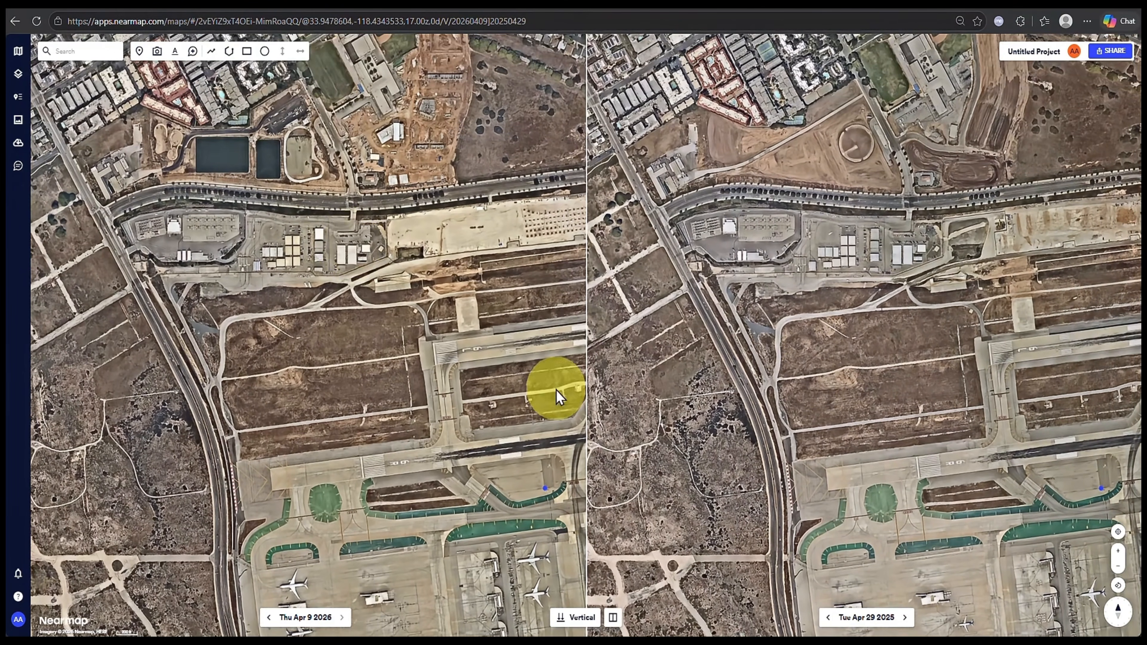
# - Return the map to Full view and switch to Panorama imagery to check which view modes it offers
pyautogui.click(614, 617)
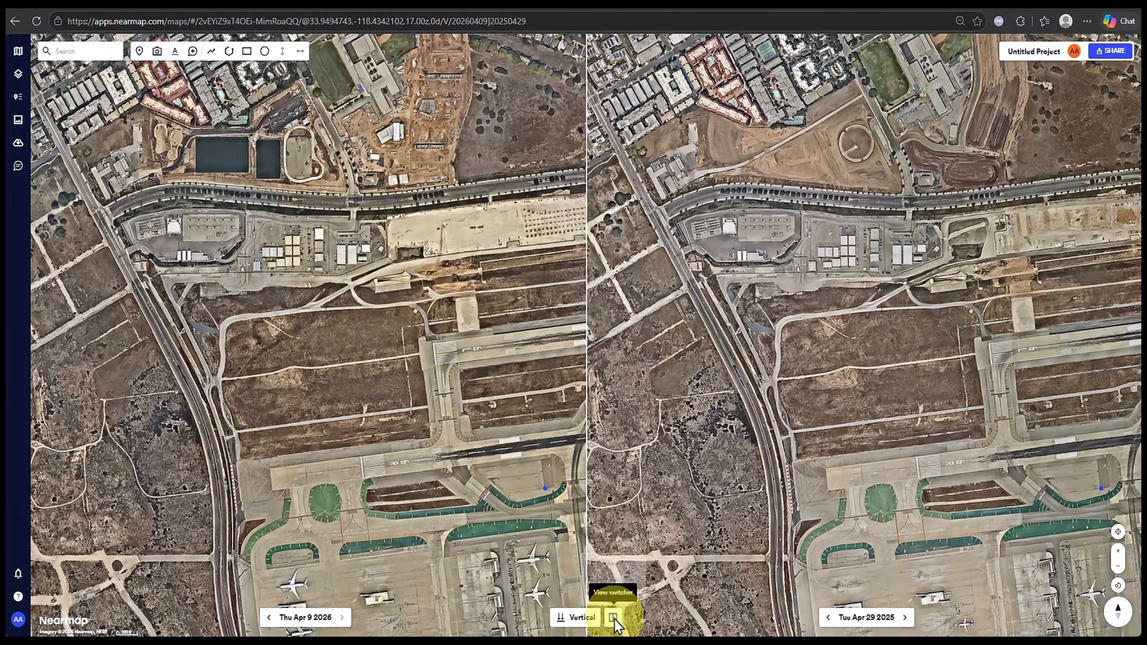
pyautogui.click(610, 556)
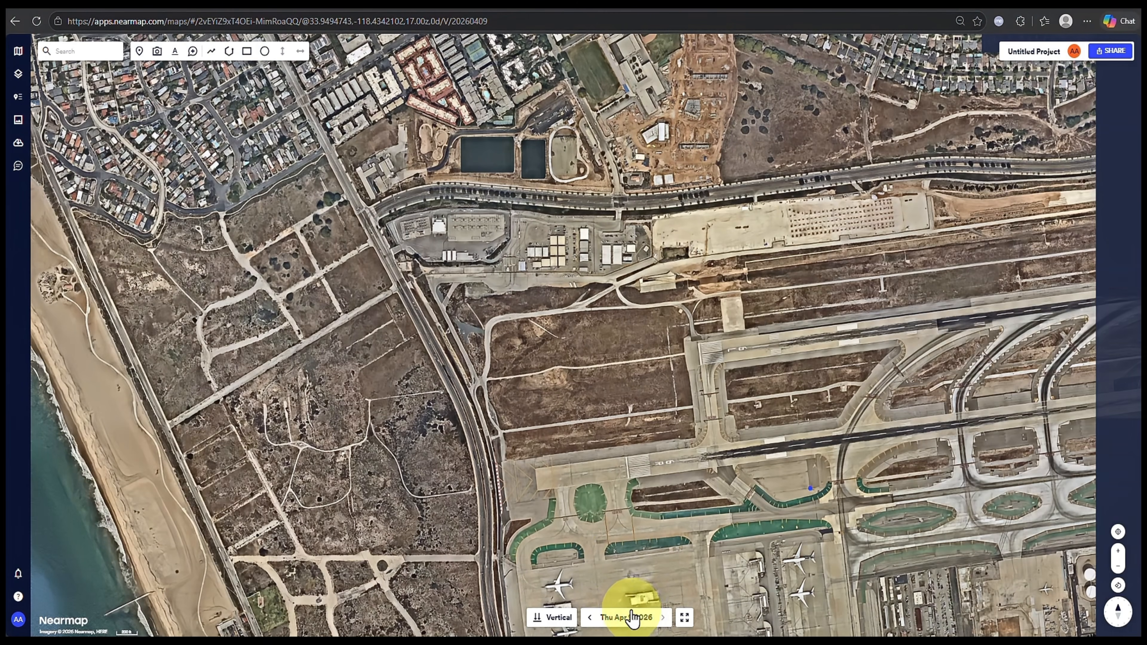
pyautogui.click(569, 616)
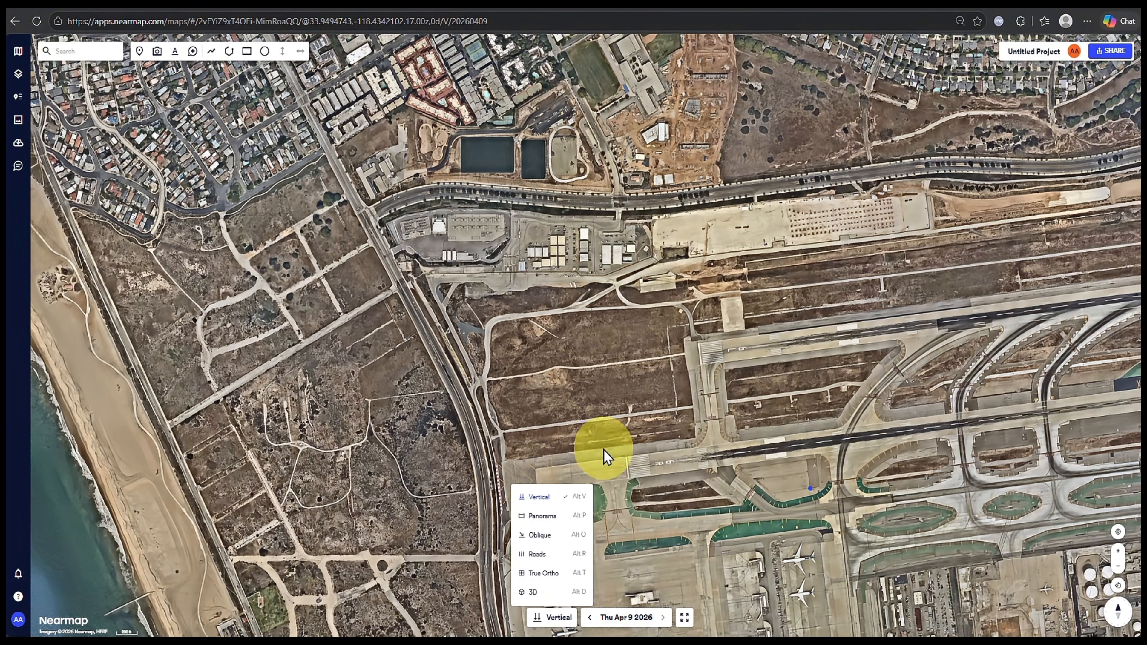
pyautogui.click(561, 510)
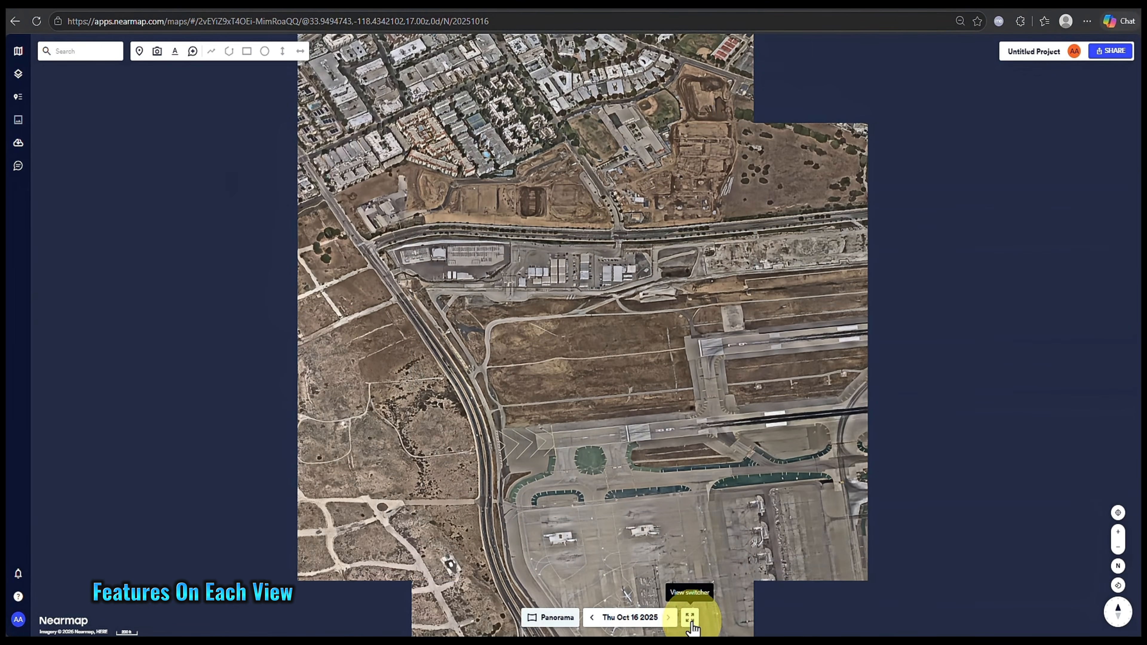
pyautogui.click(691, 619)
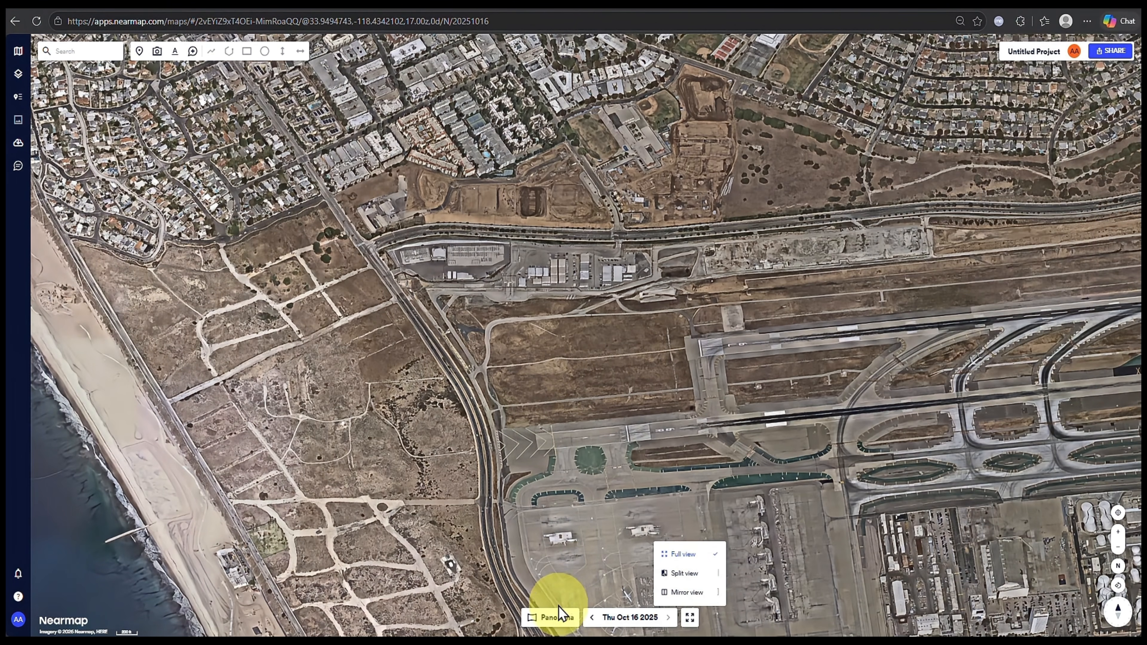
# - Switch to Oblique imagery and review its available view modes and the additional north-facing photos
pyautogui.click(559, 618)
pyautogui.click(559, 619)
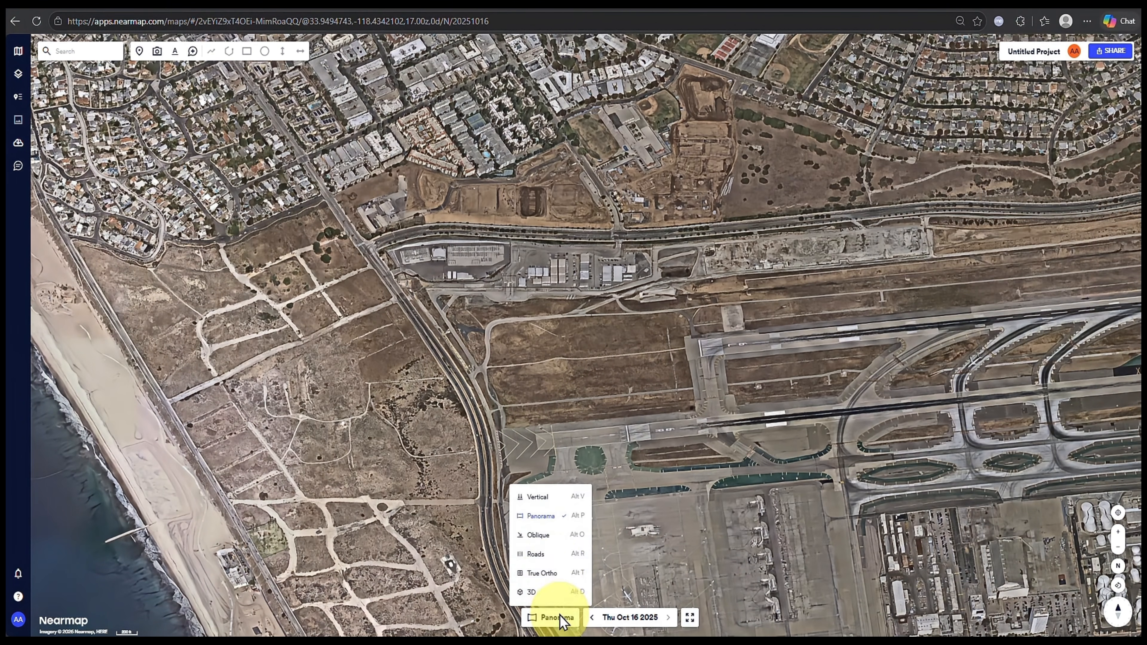
pyautogui.click(545, 540)
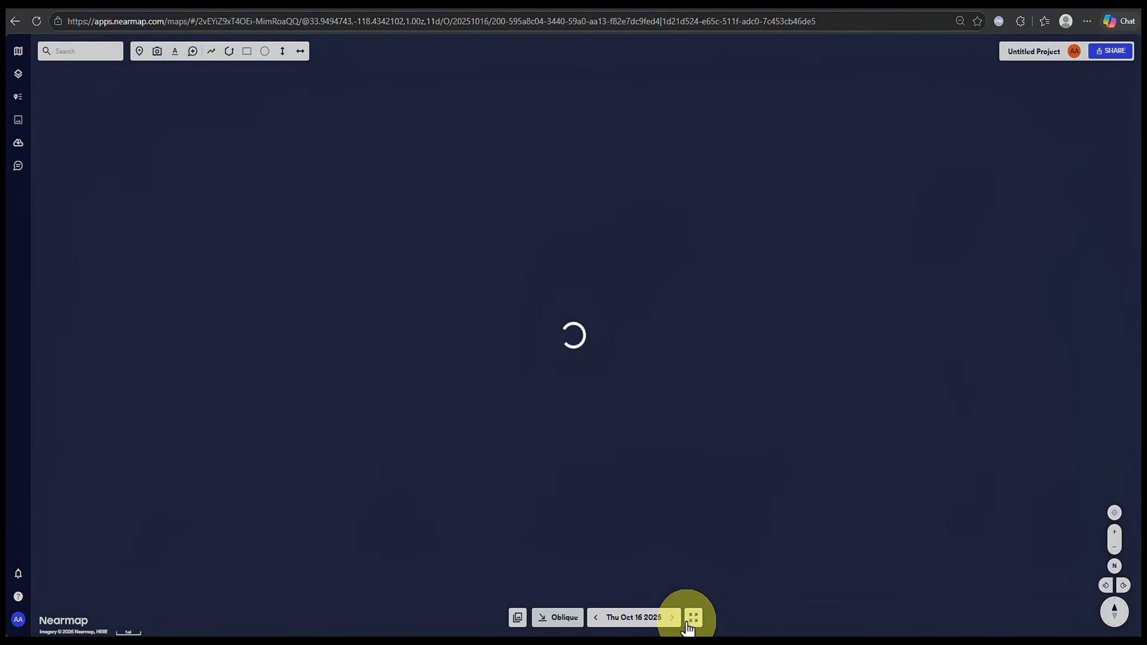
pyautogui.moveTo(696, 626)
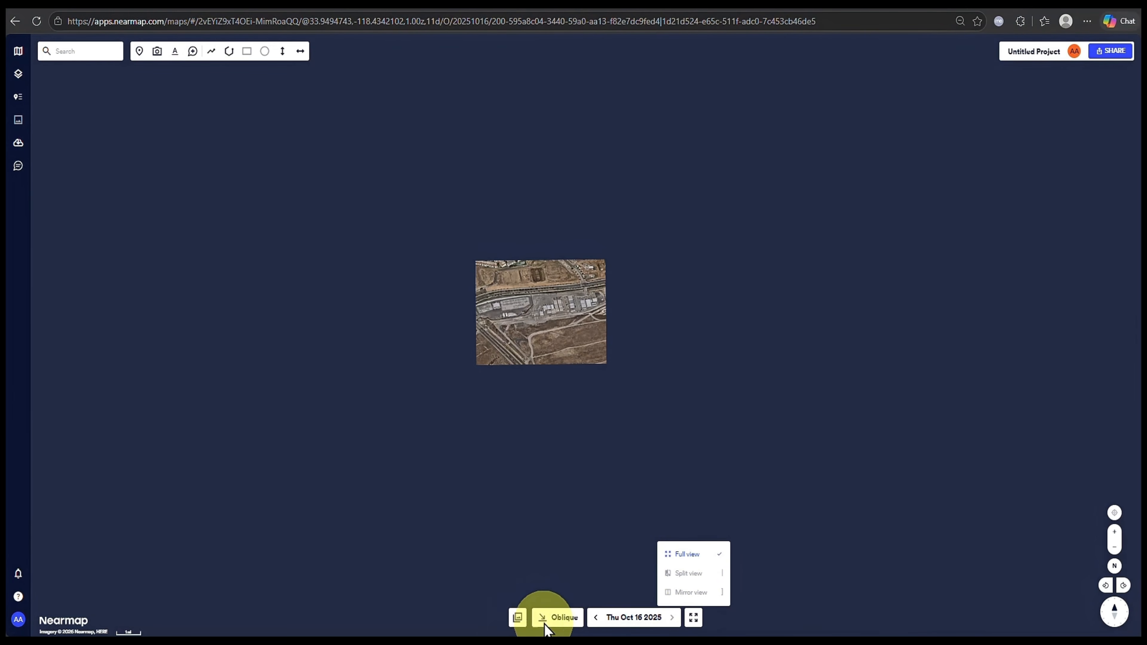
pyautogui.click(522, 619)
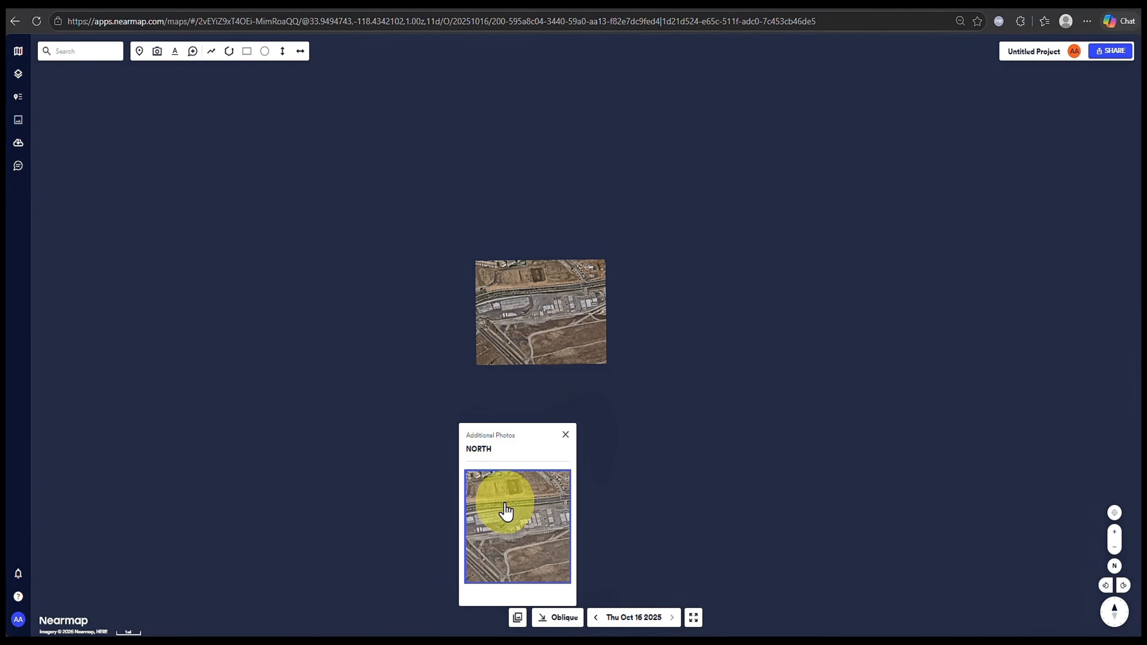
pyautogui.click(565, 435)
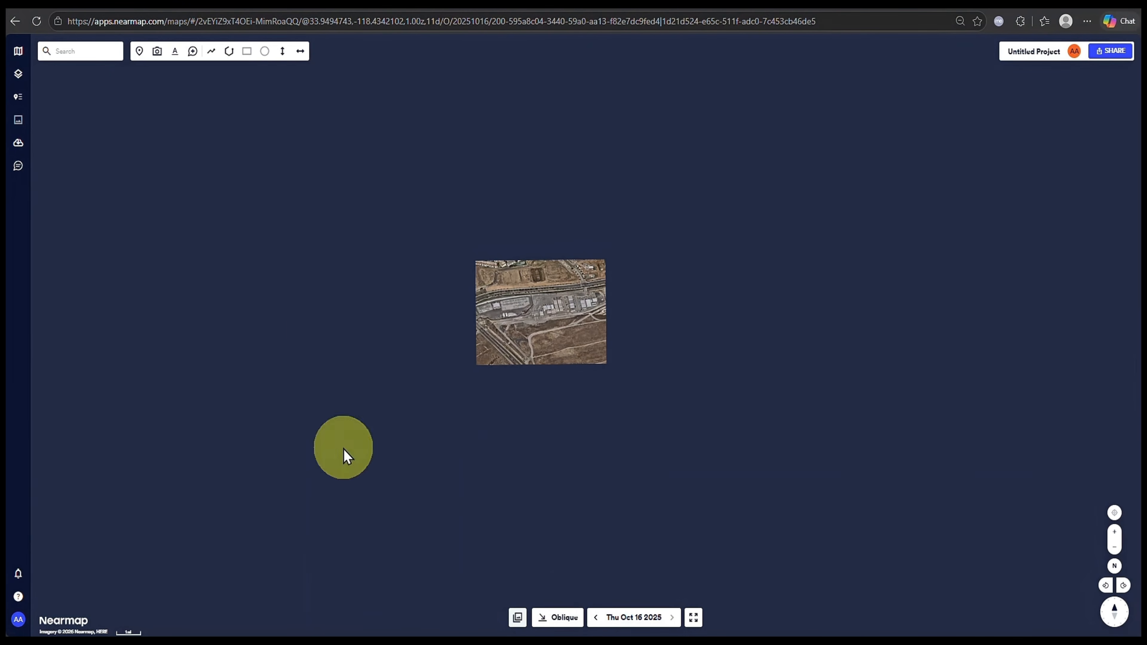
# - Switch the map to Roads and check which view modes are available for it
pyautogui.click(563, 618)
pyautogui.click(554, 557)
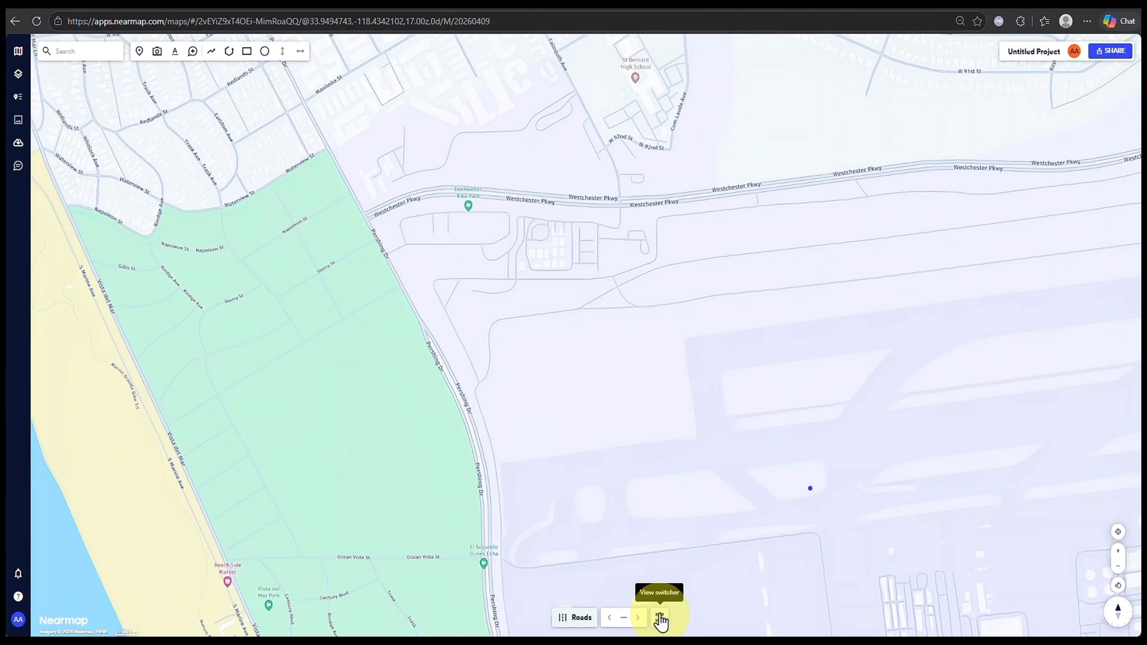
pyautogui.scroll(-1, 602, 469)
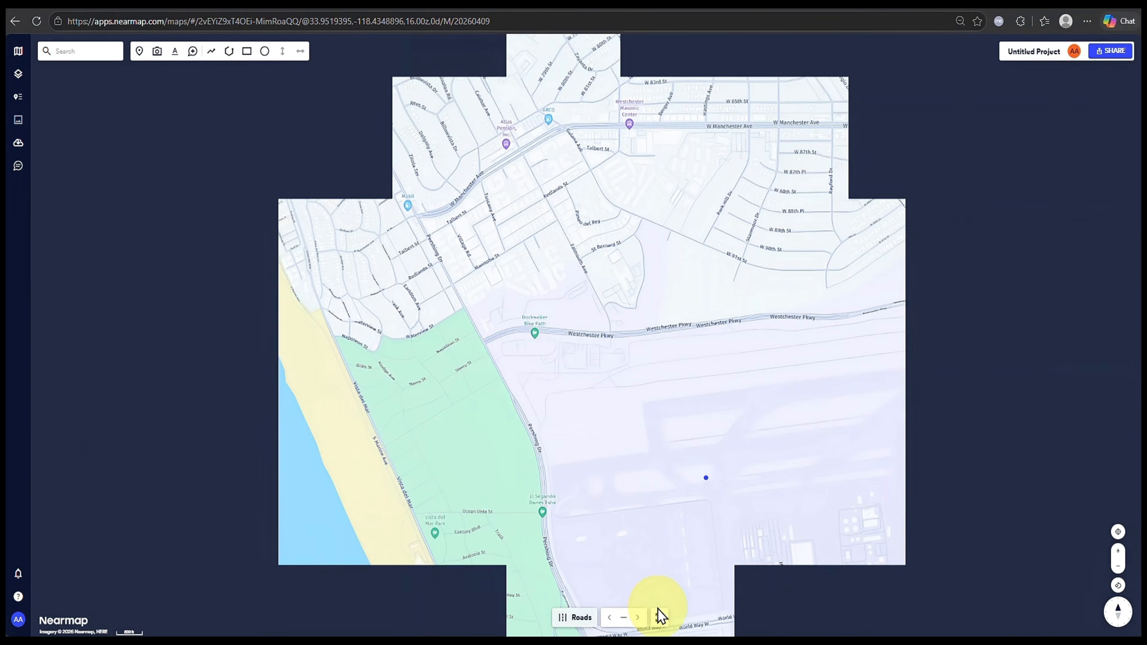
pyautogui.click(659, 616)
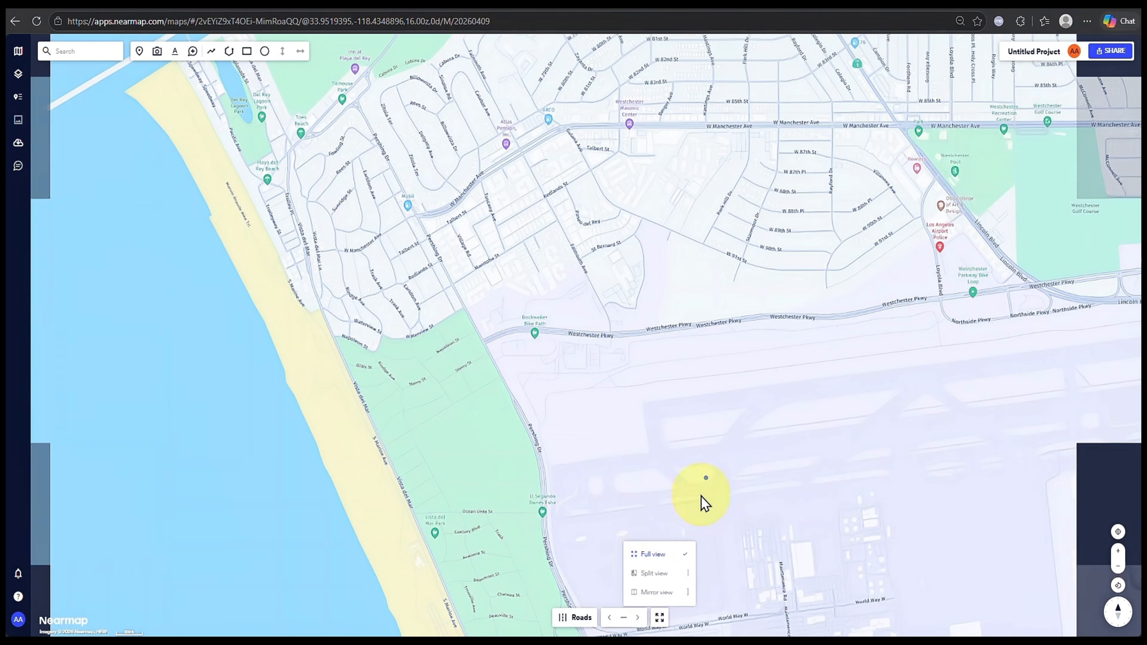
pyautogui.click(756, 542)
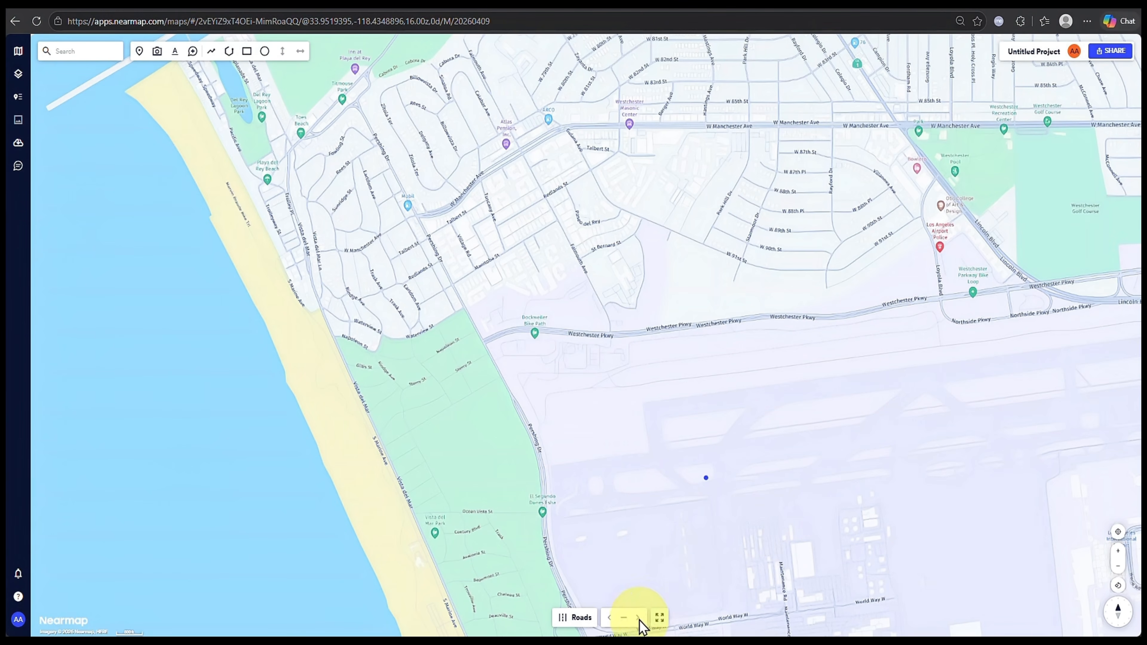
# - Switch to True Ortho imagery and review its list of capture dates and its view modes
pyautogui.click(586, 618)
pyautogui.click(565, 573)
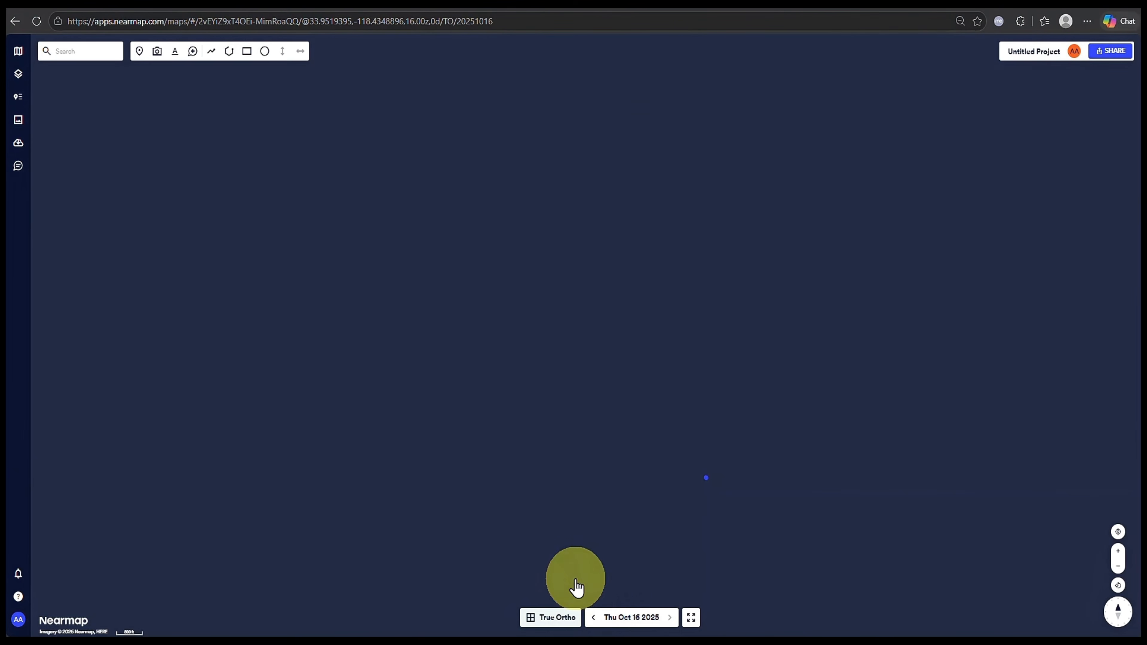
pyautogui.click(654, 623)
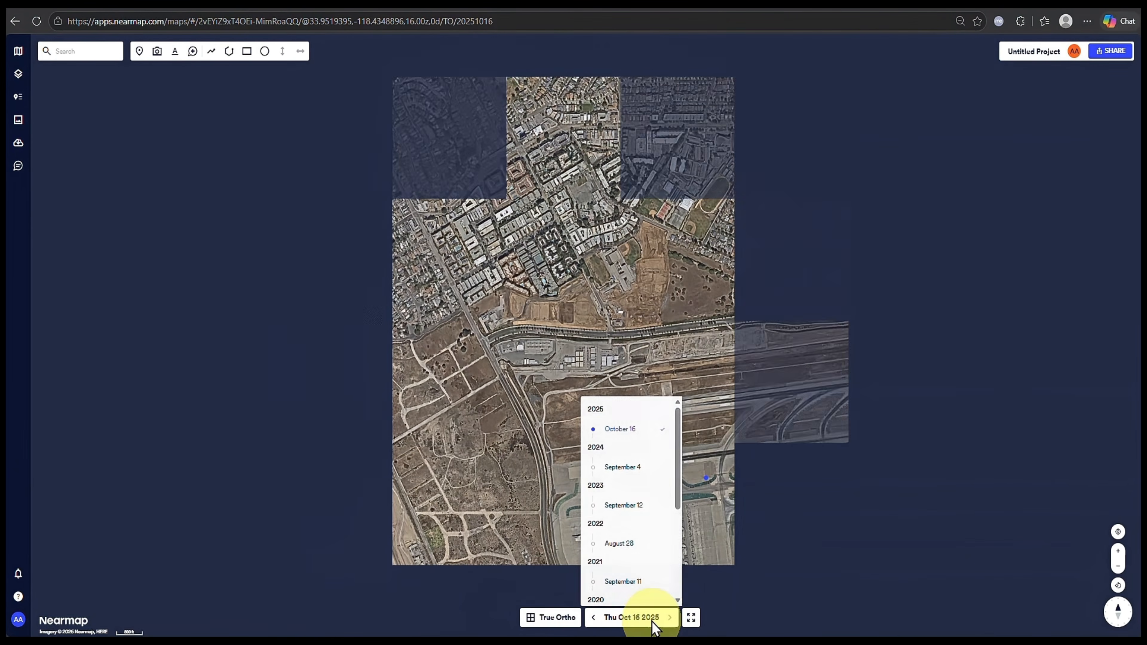
pyautogui.click(652, 621)
pyautogui.click(689, 618)
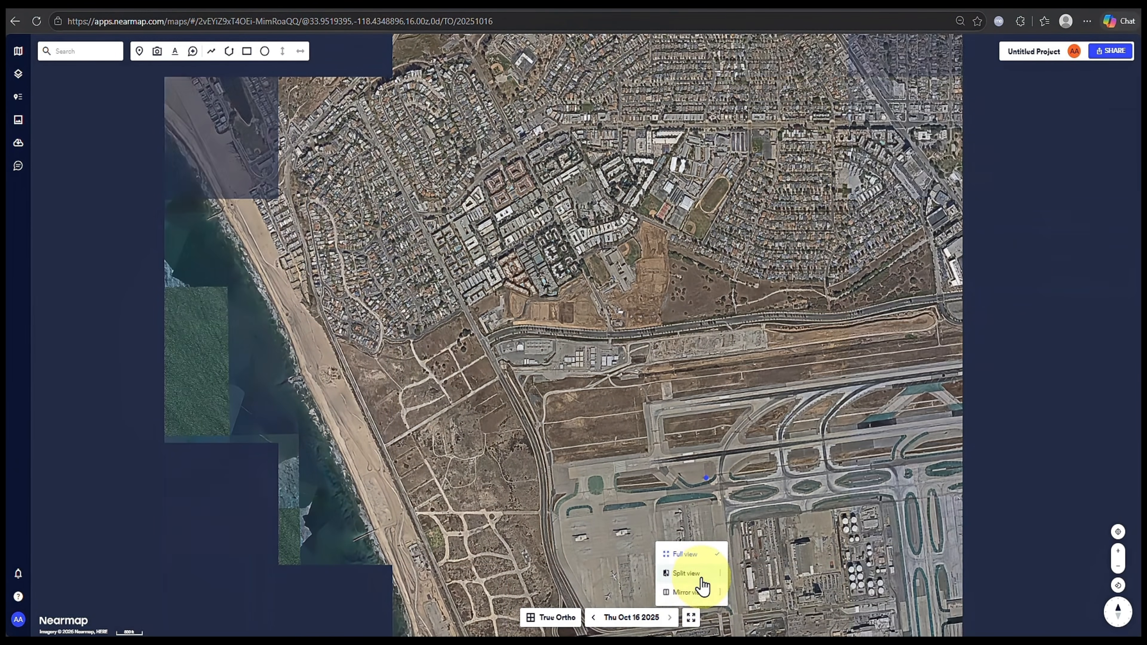
# - Switch to 3D imagery, inspect the airfield area in detail and check which view modes are available
pyautogui.click(550, 616)
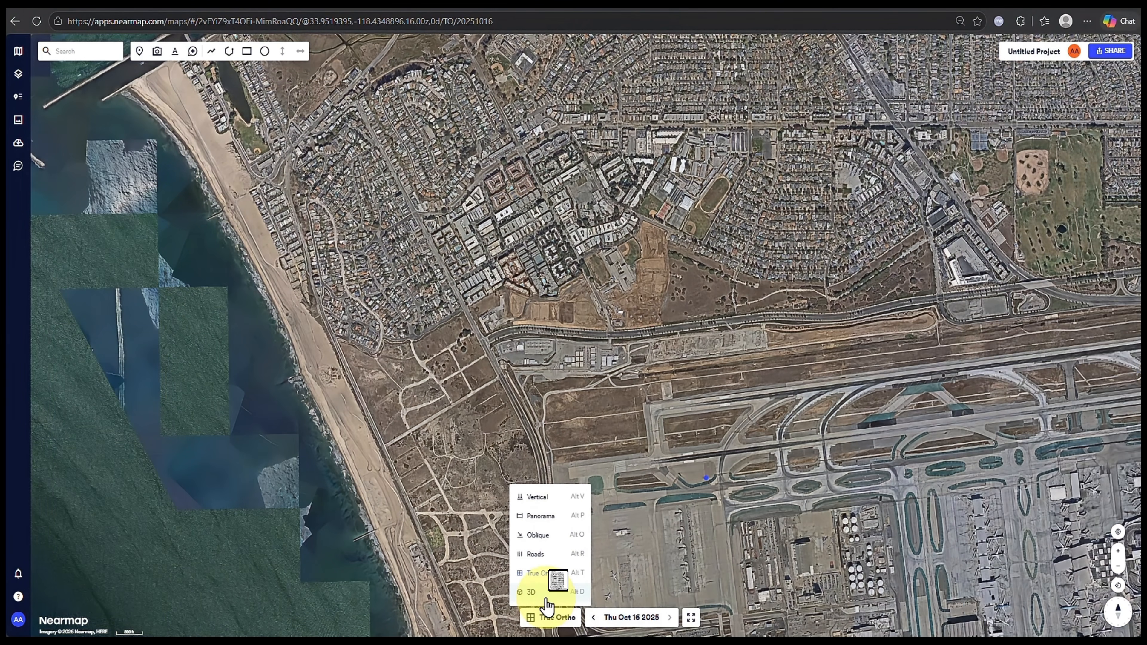
pyautogui.click(546, 593)
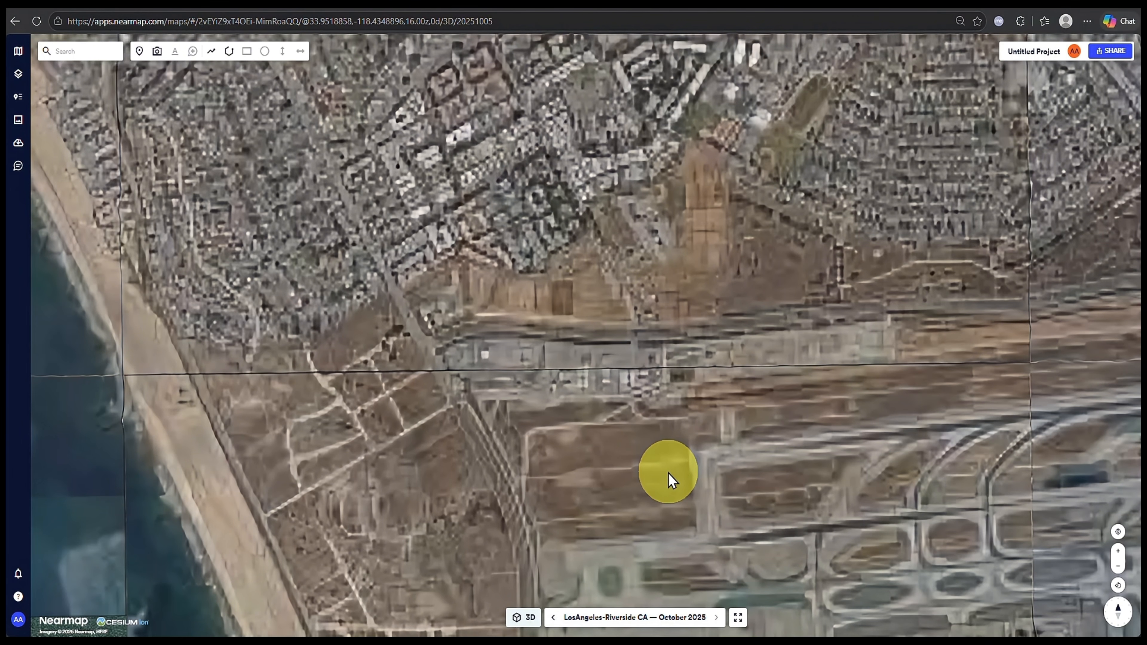
pyautogui.scroll(5, 669, 474)
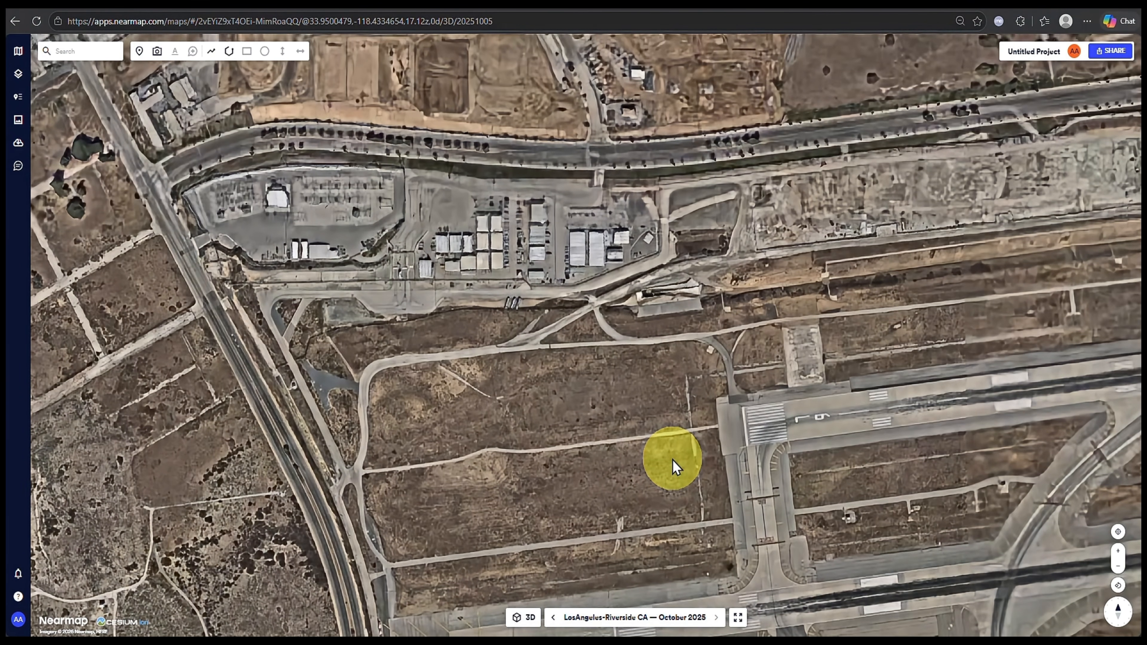
pyautogui.click(738, 618)
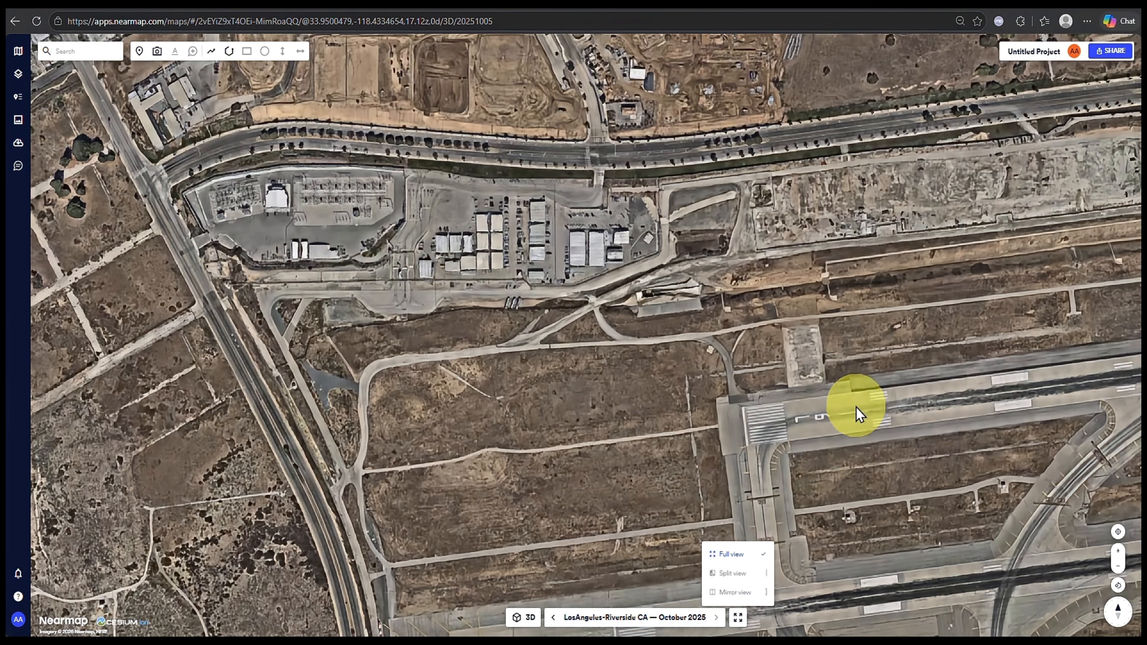
pyautogui.click(535, 583)
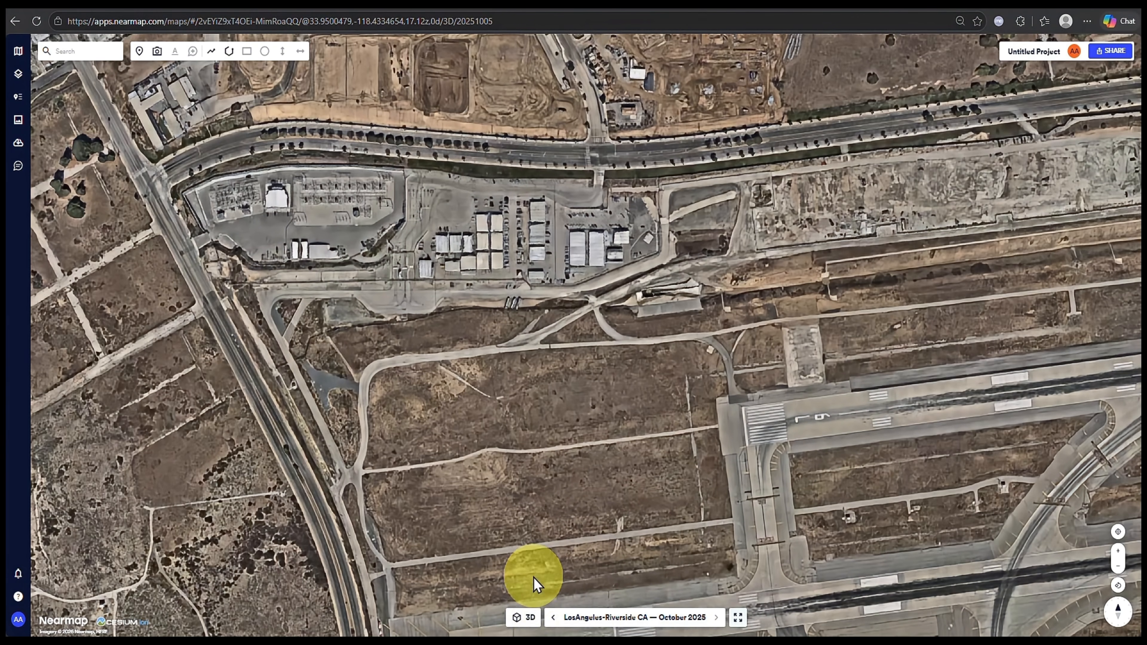
# - Switch the airfield map back to Vertical imagery for a close view of the field beside the runway
pyautogui.click(524, 616)
pyautogui.click(515, 497)
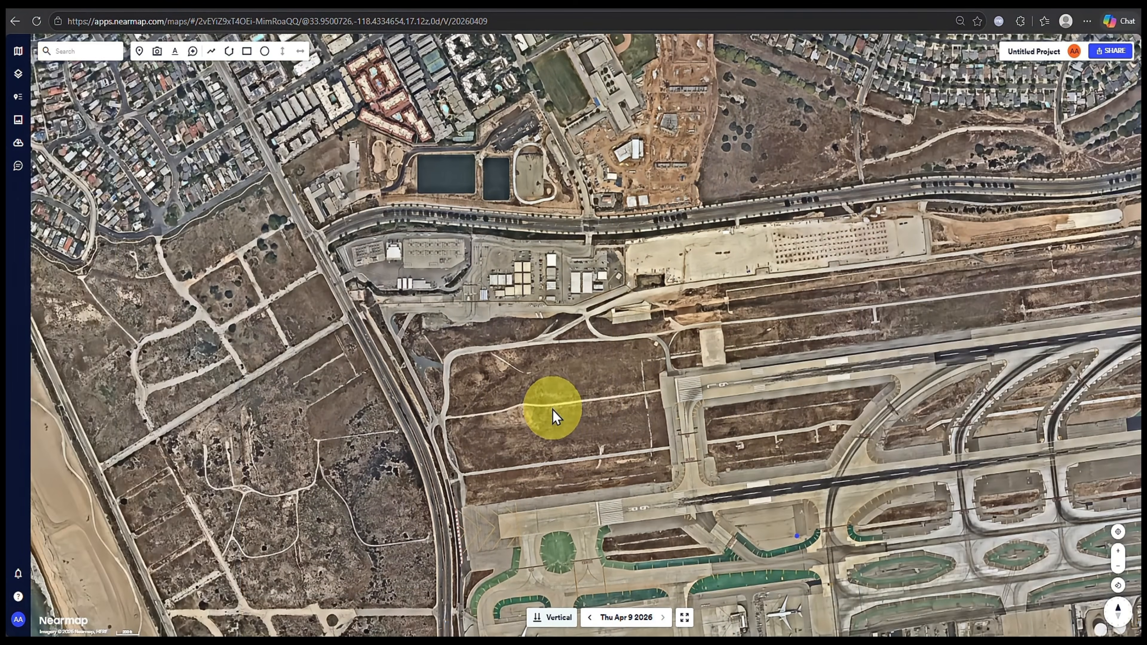
pyautogui.scroll(3, 553, 408)
pyautogui.moveTo(616, 375); pyautogui.dragTo(609, 393)
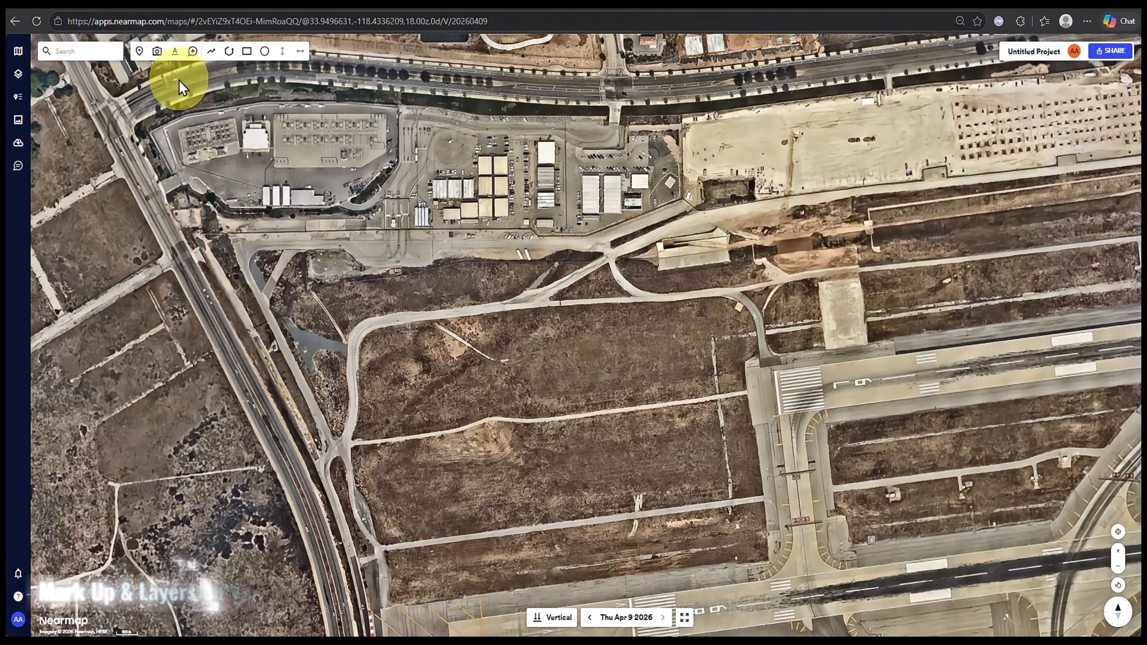
# - Show the project layers and draw a four-sided polygon around the brown field beside the runway, with a perimeter of about 4,461 ft
pyautogui.click(19, 76)
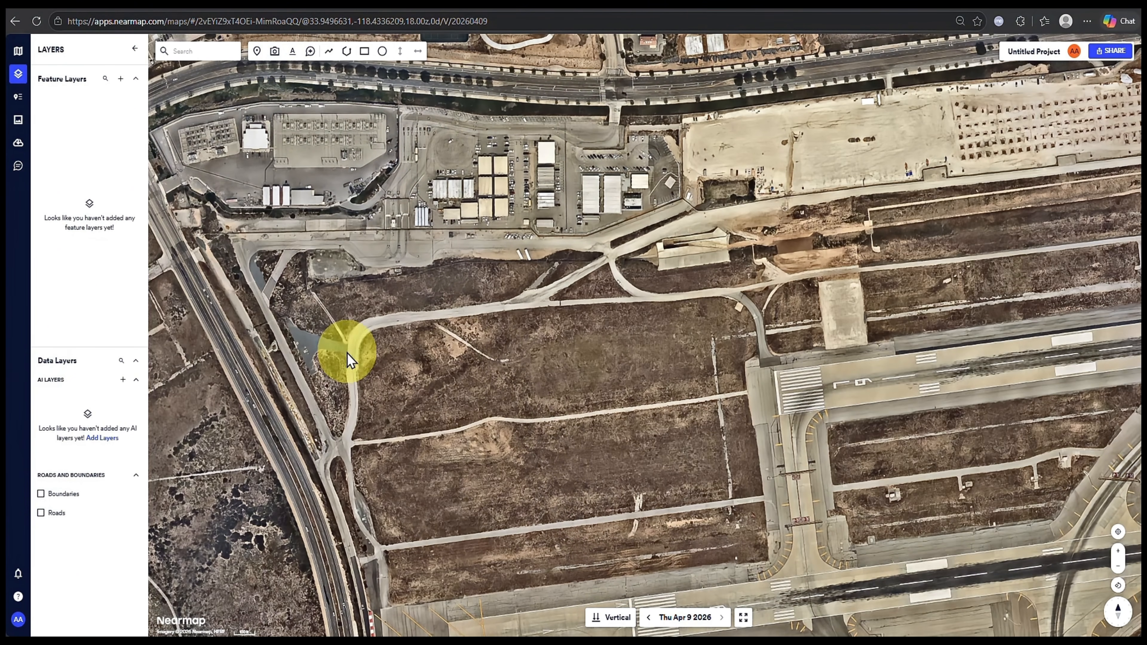
pyautogui.click(347, 51)
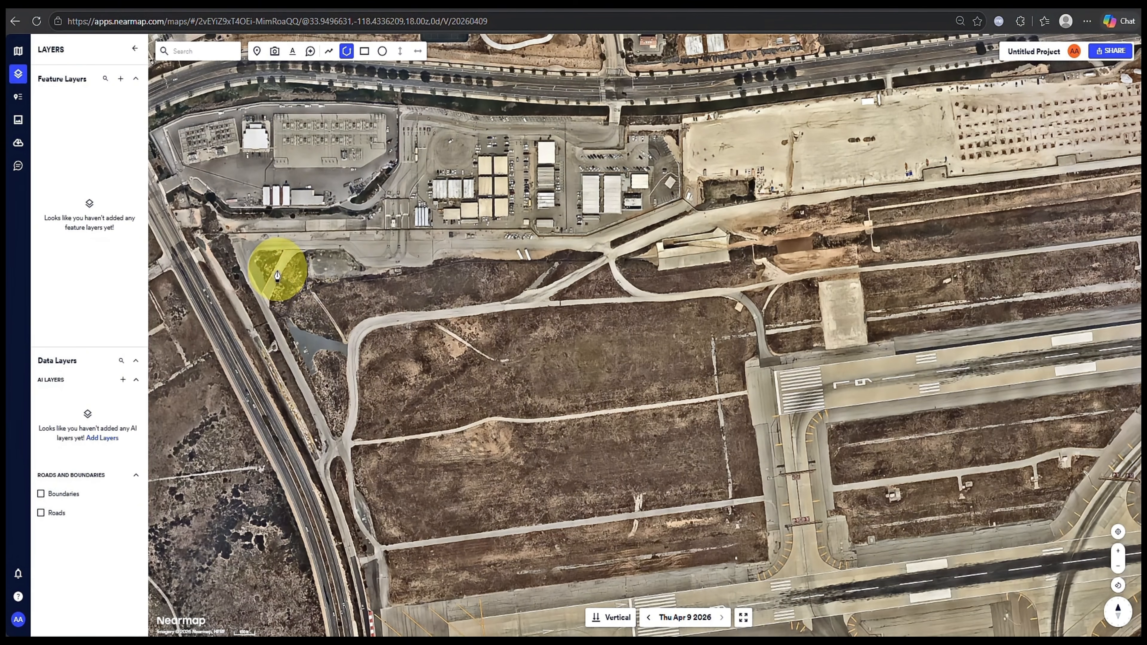
pyautogui.click(371, 344)
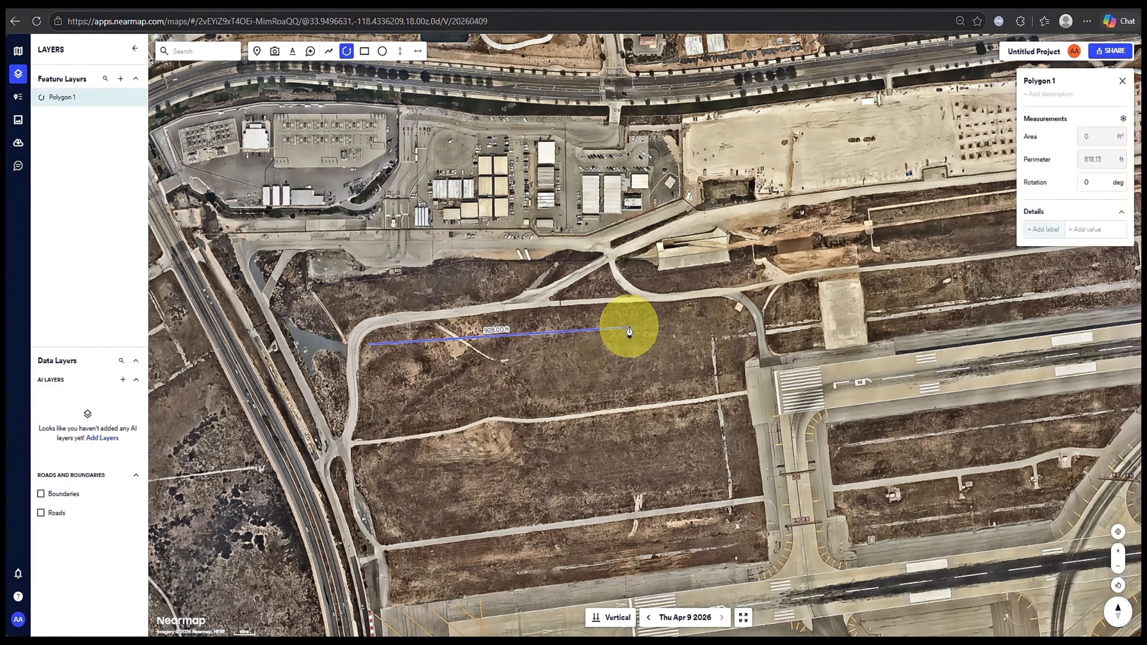
pyautogui.click(737, 317)
pyautogui.click(769, 563)
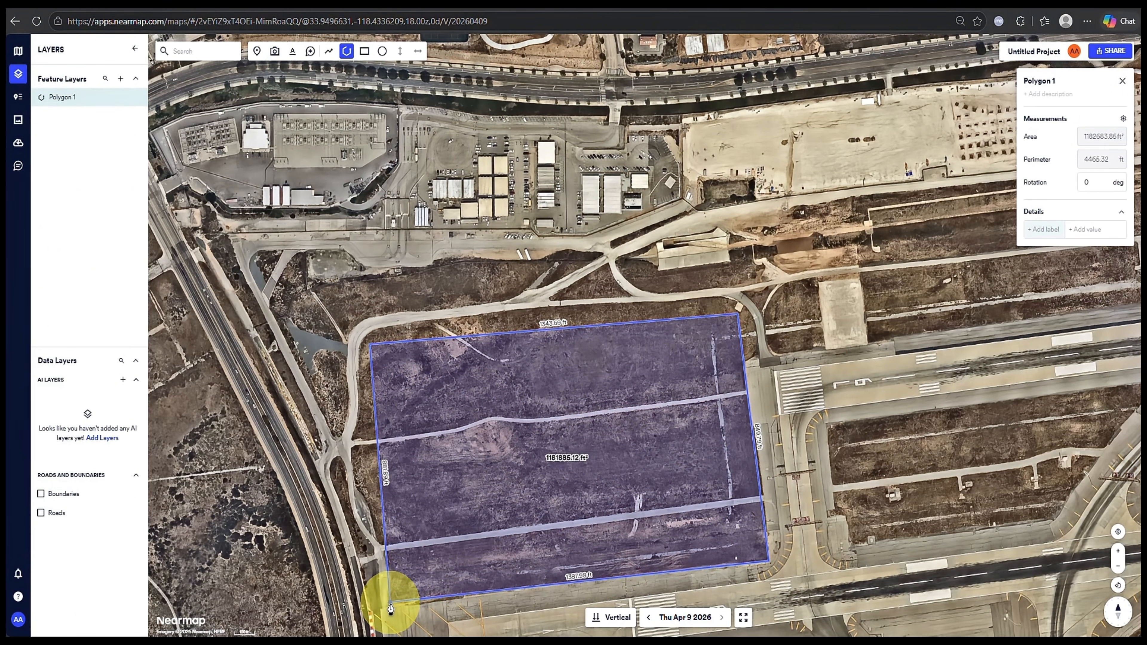
pyautogui.doubleClick(394, 605)
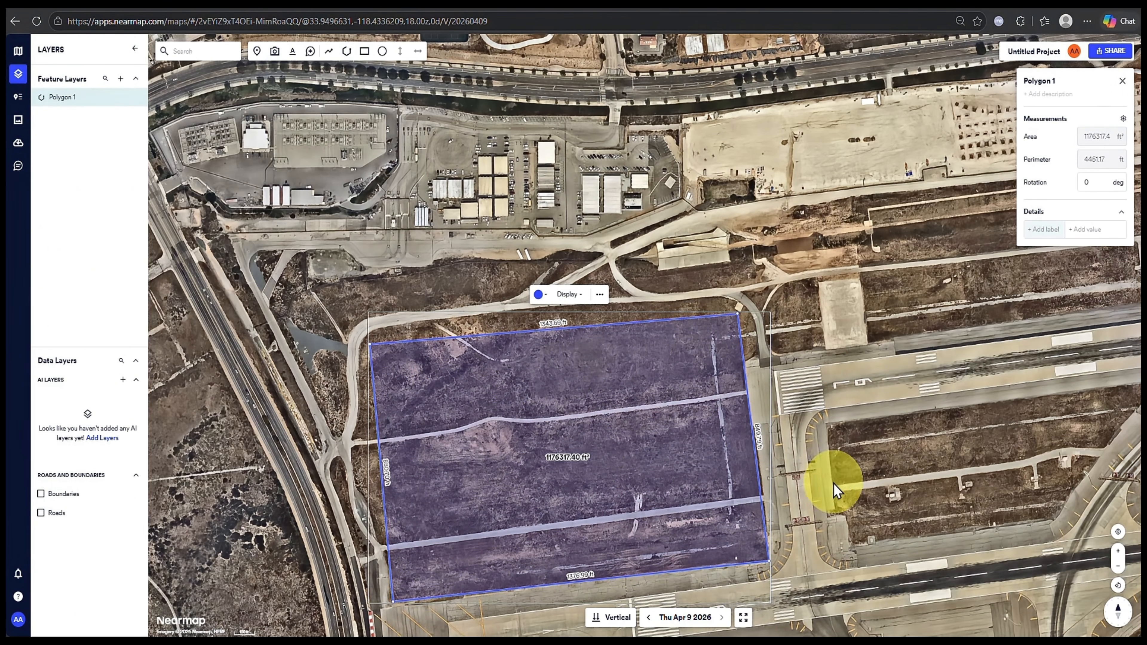
pyautogui.scroll(-3, 812, 435)
pyautogui.scroll(3, 808, 430)
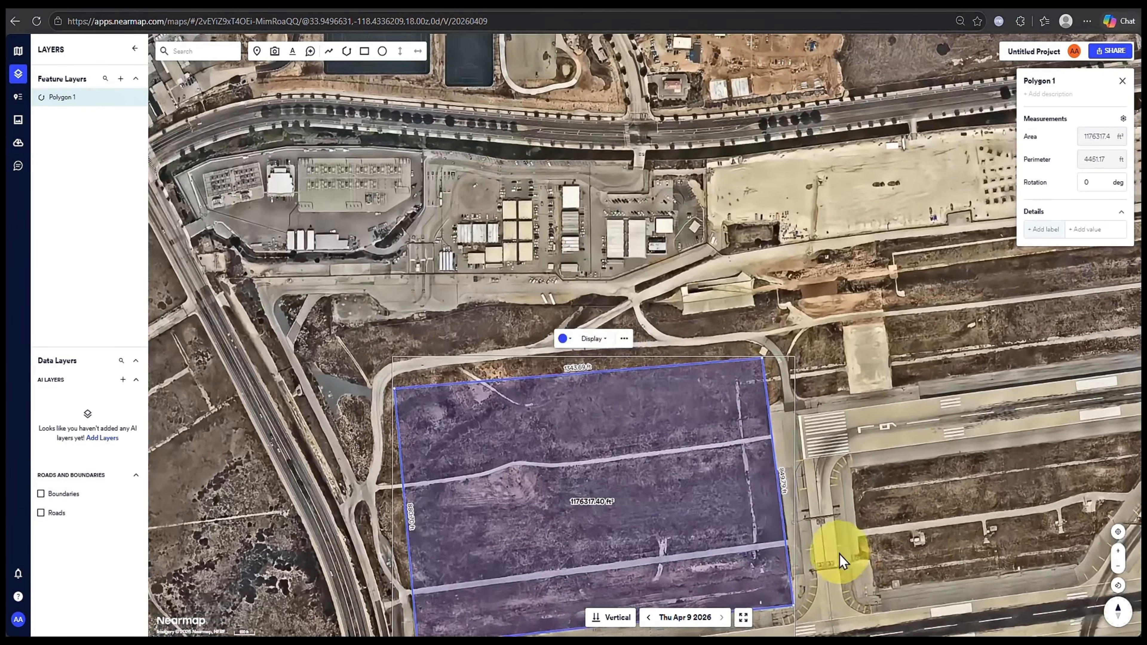
# - Rename the field polygon as Fence 1 and open its display options for area and line labels
pyautogui.click(624, 343)
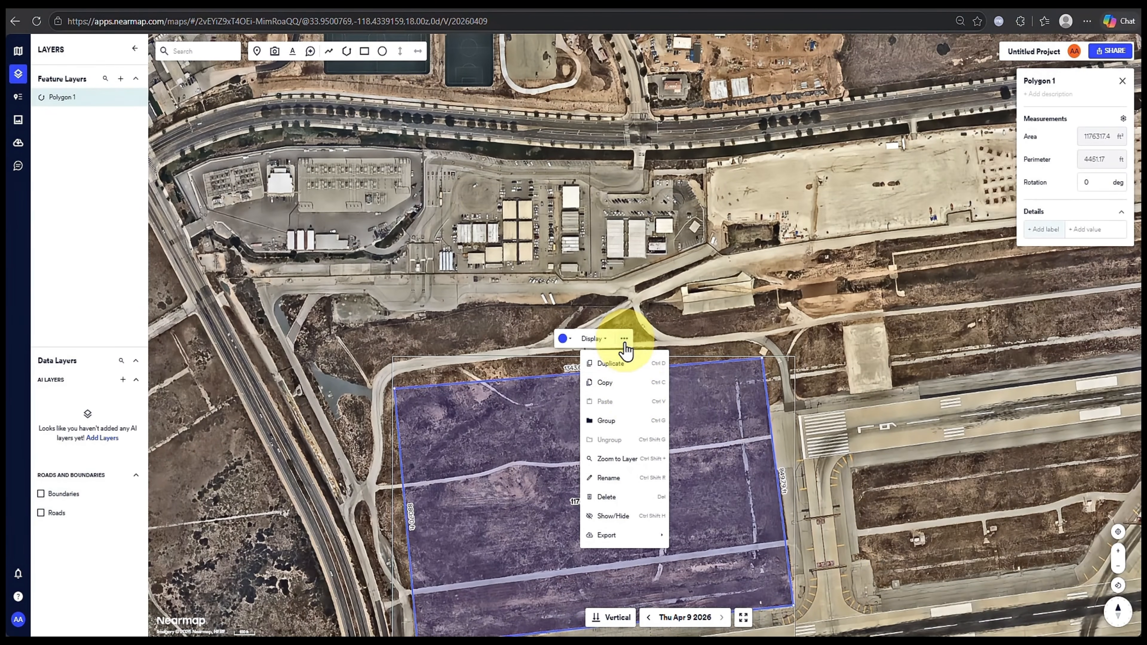
pyautogui.click(608, 477)
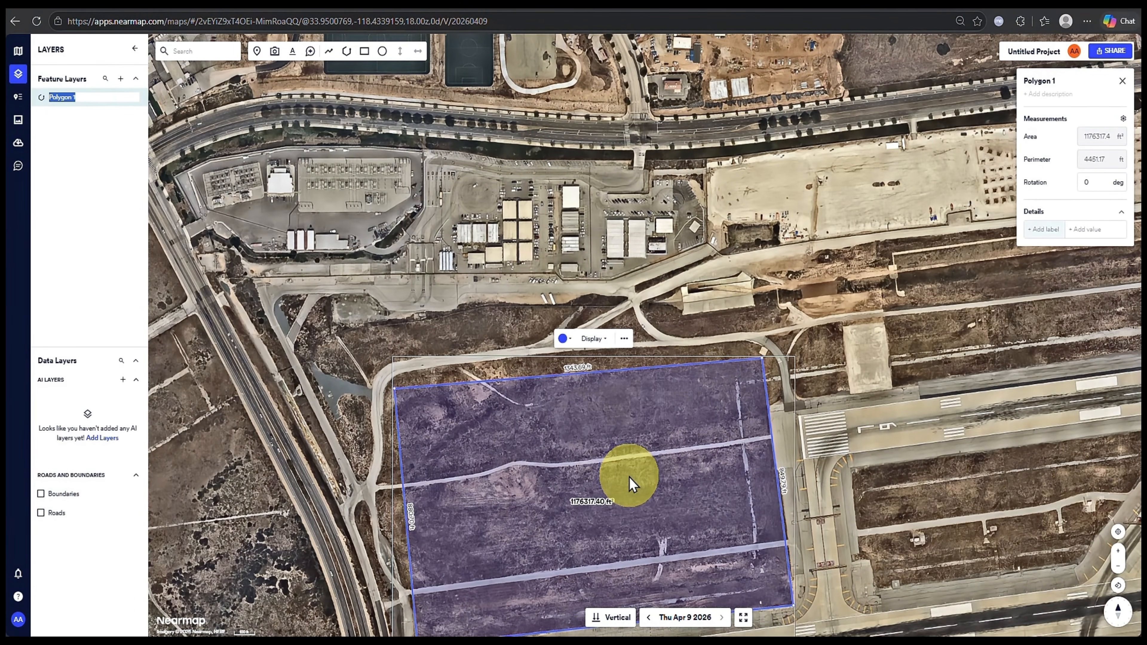
pyautogui.write('Fence ')
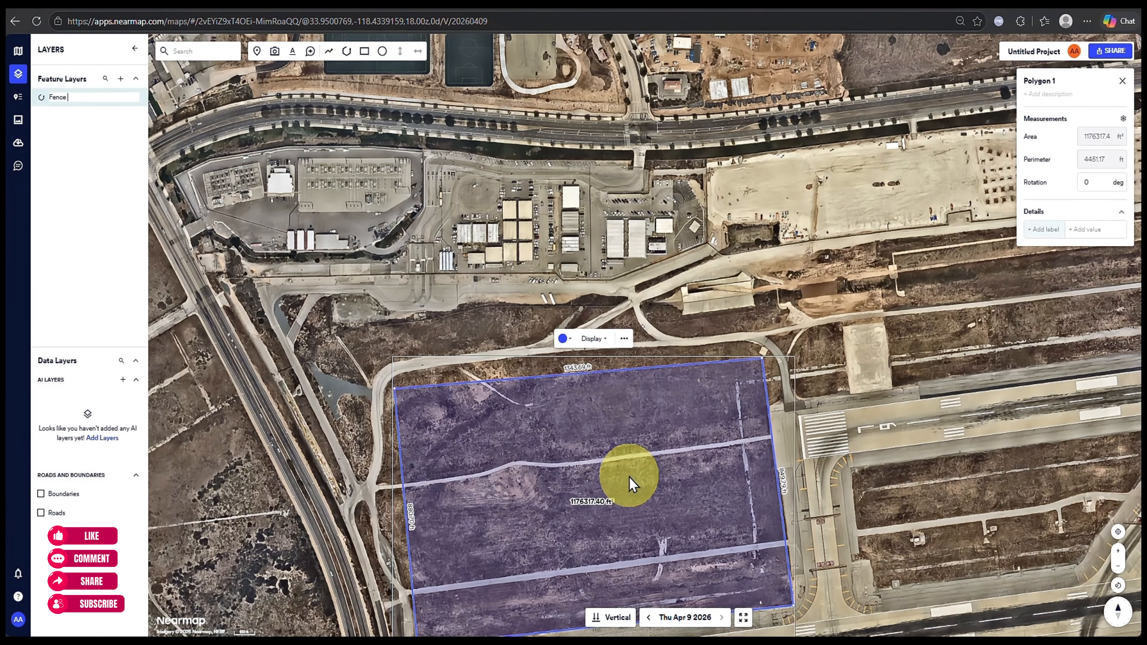
pyautogui.write('1')
pyautogui.press('Return')
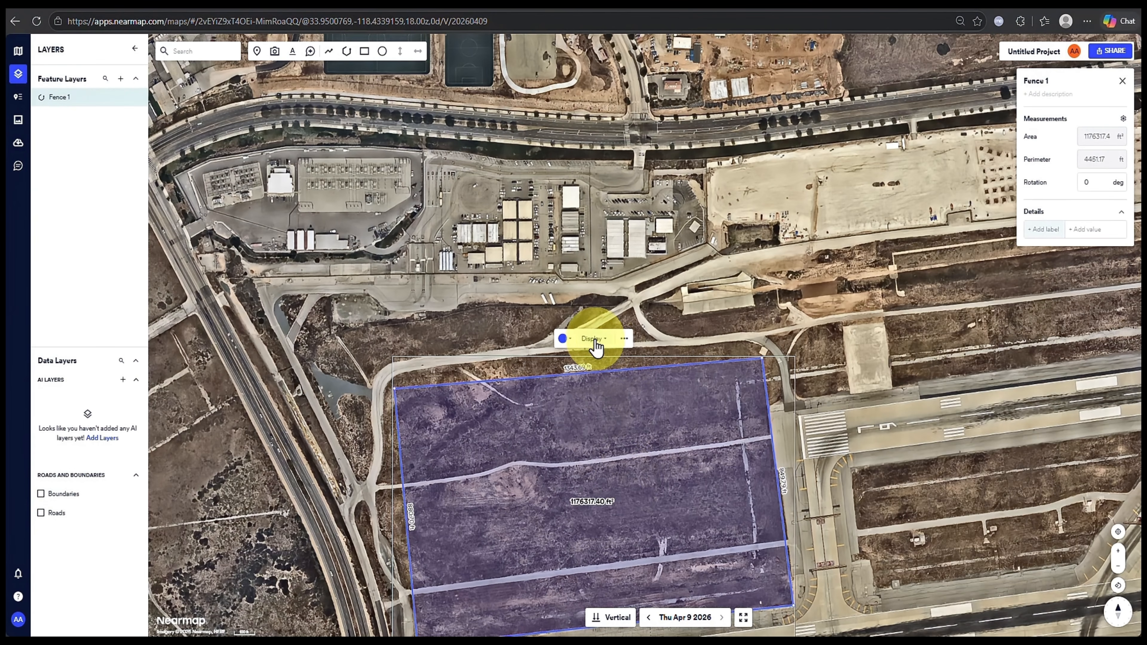
pyautogui.click(595, 339)
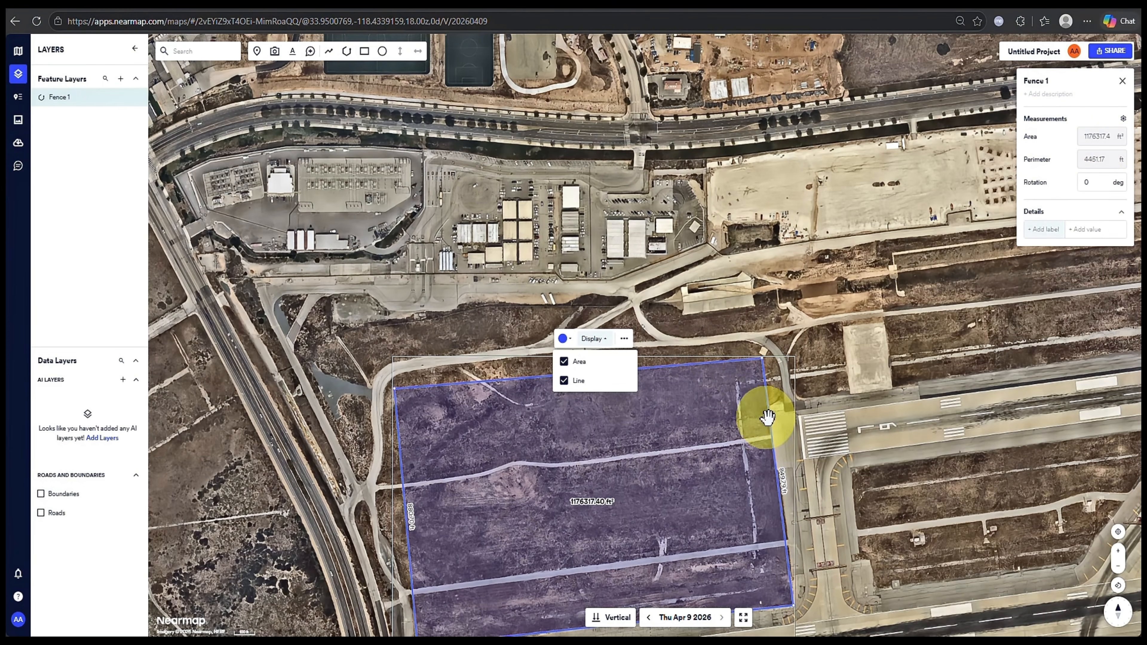
# - Show the measurement unit settings for Fence 1, try rotating the polygon and set its rotation back to 0 degrees
pyautogui.click(871, 470)
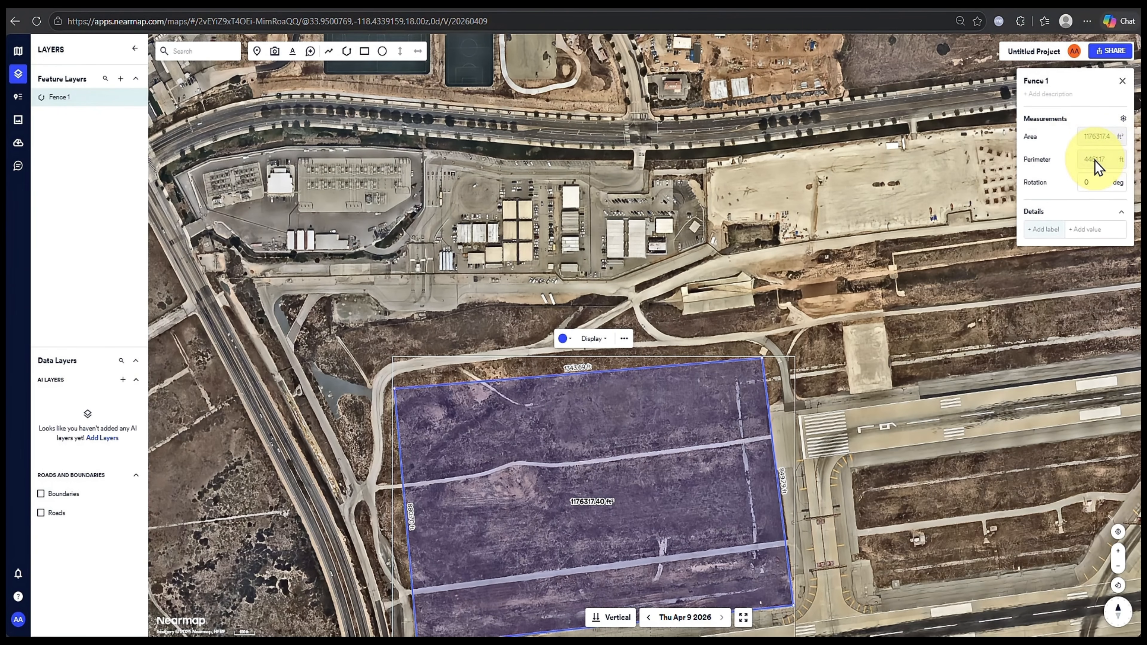
pyautogui.click(1122, 120)
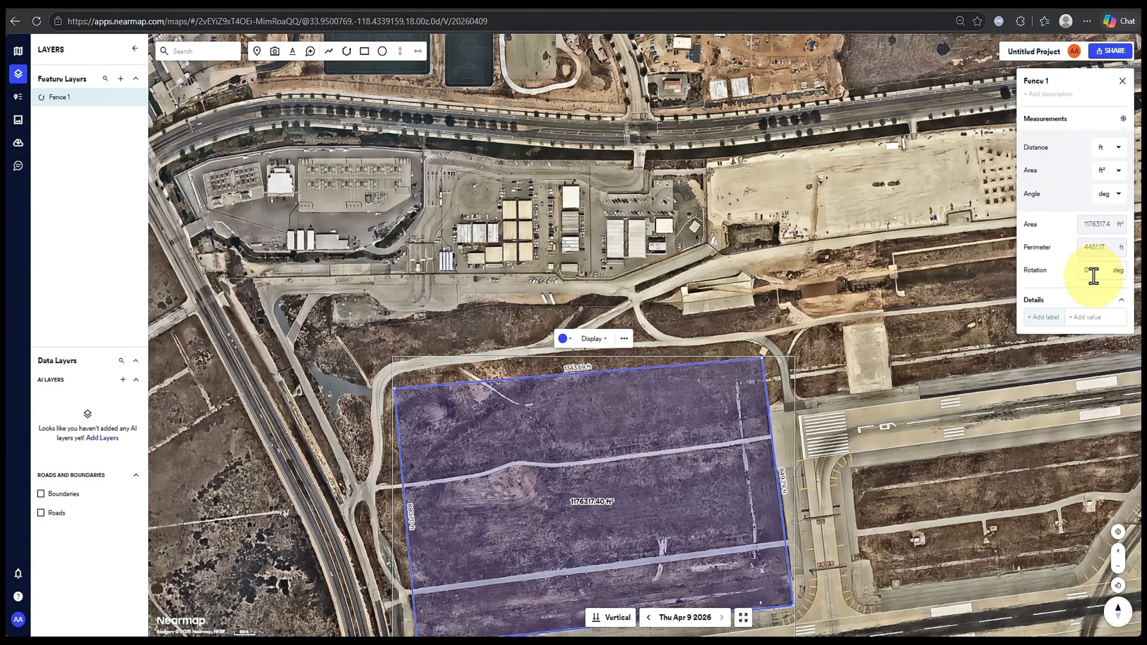
pyautogui.press('Return')
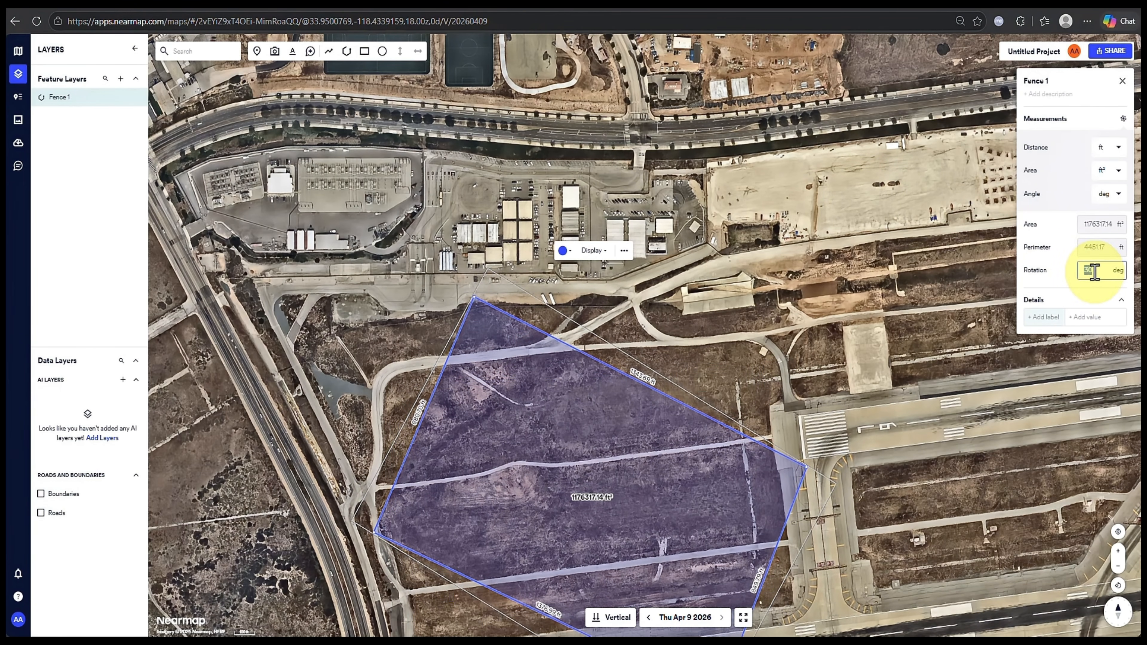
pyautogui.write('0')
pyautogui.press('Return')
pyautogui.scroll(-3, 808, 284)
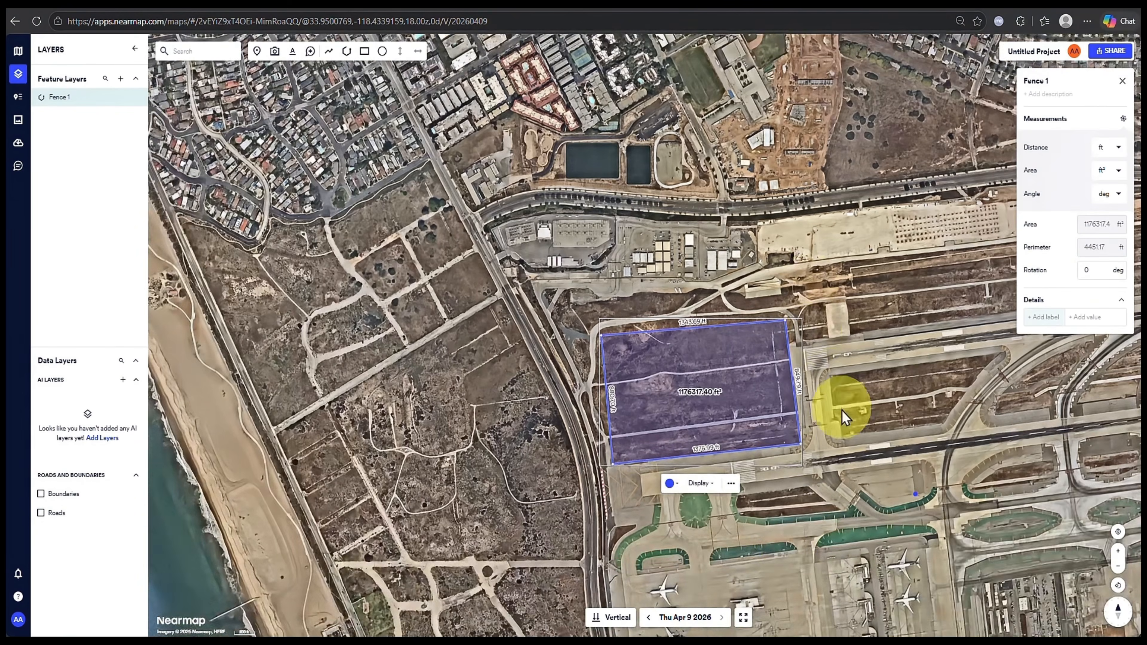
pyautogui.scroll(3, 776, 542)
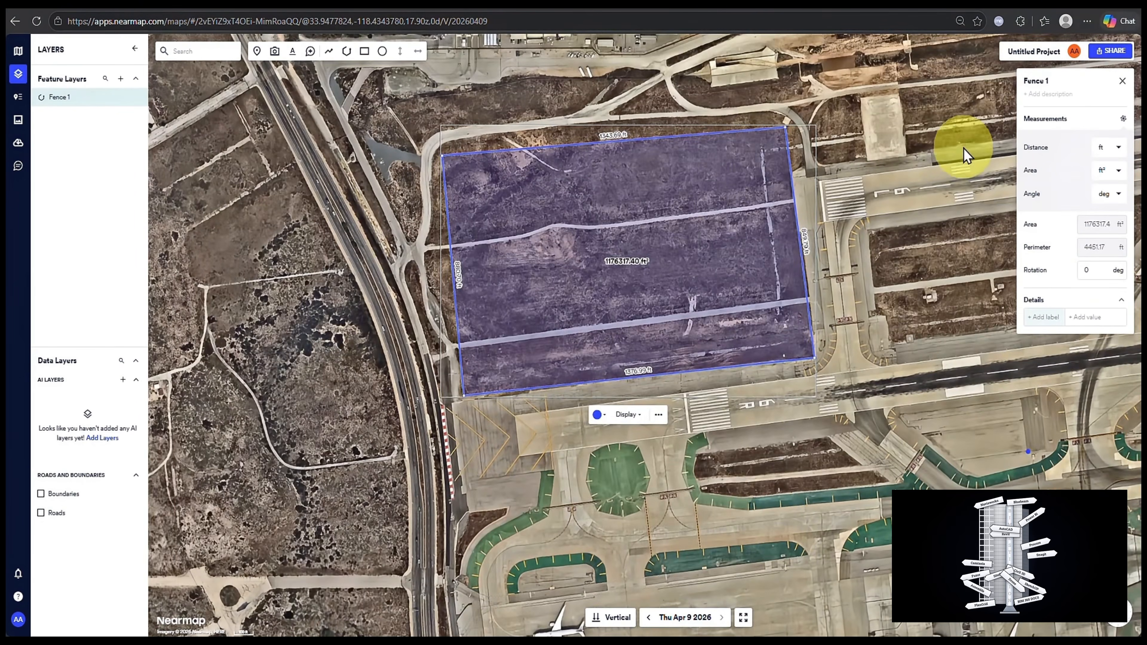
# - Reselect the Fence 1 polygon and slightly increase its fill opacity
pyautogui.click(929, 154)
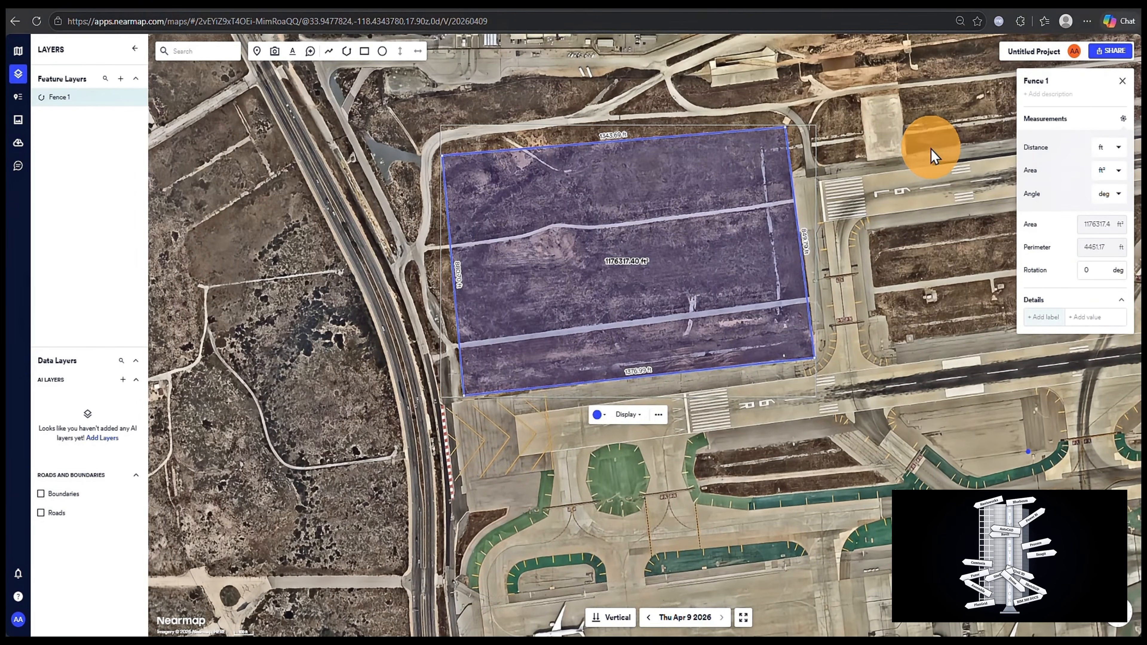
pyautogui.click(673, 377)
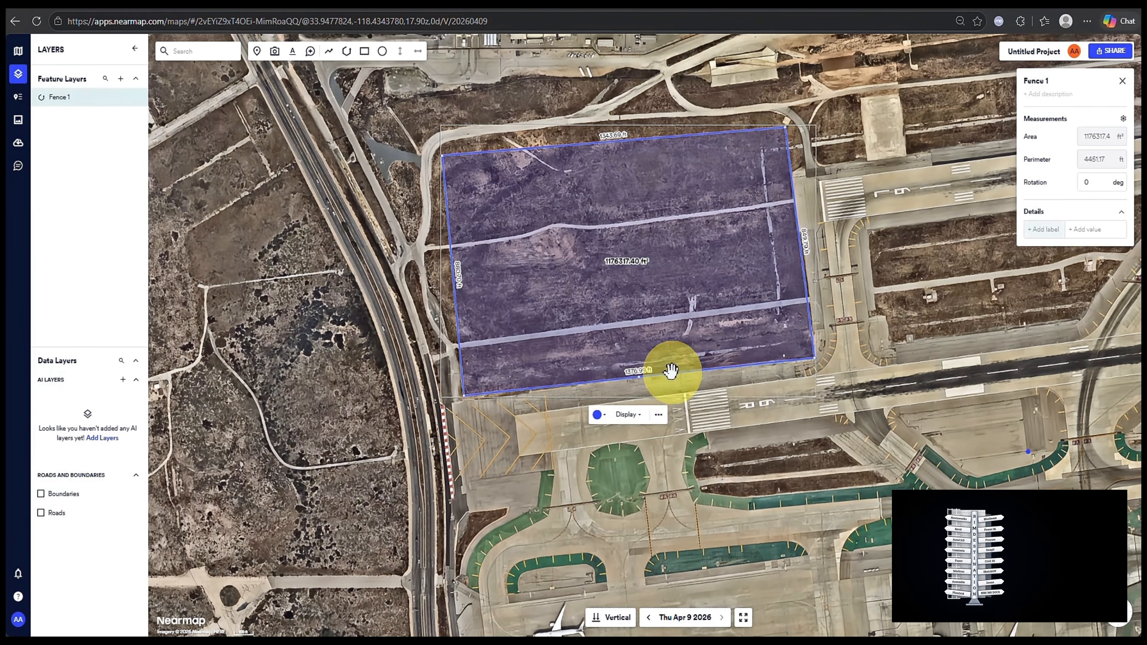
pyautogui.click(600, 415)
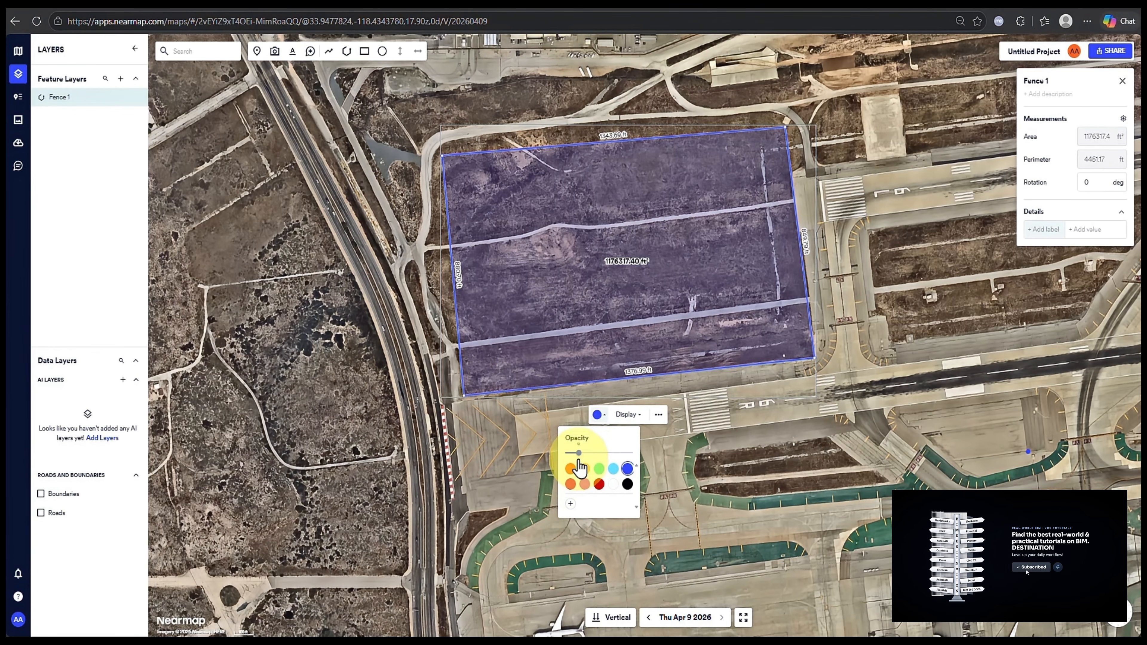
pyautogui.moveTo(579, 453)
pyautogui.mouseDown()
pyautogui.moveTo(604, 471)
pyautogui.moveTo(586, 463)
pyautogui.mouseUp()
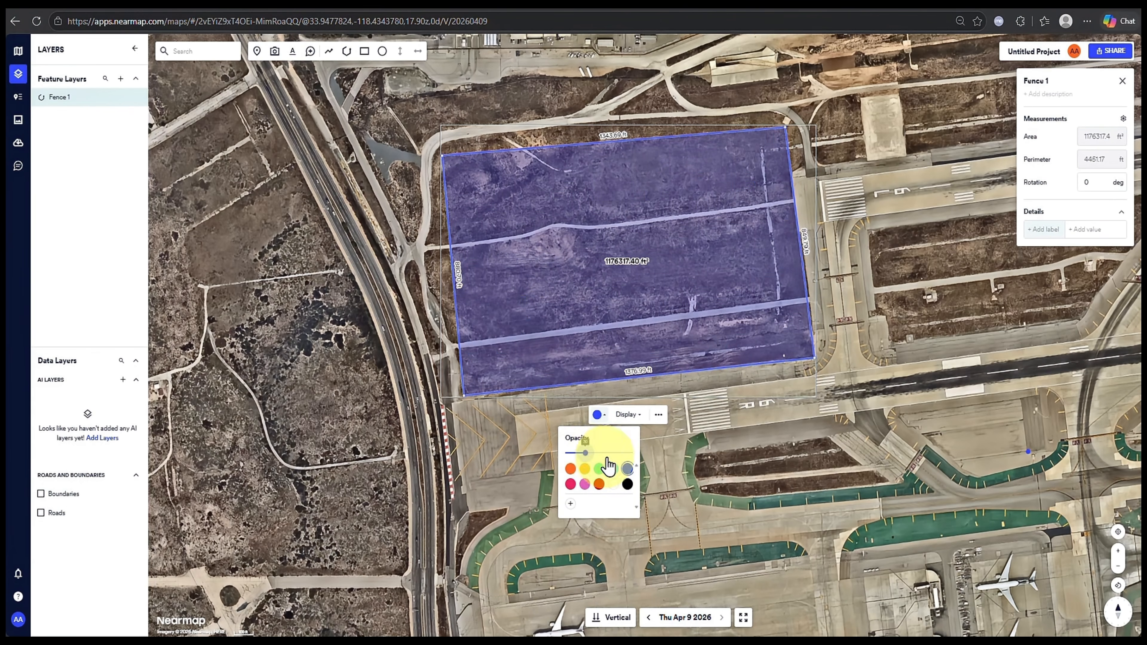
# - Hide the area label of Fence 1, try the line label option and show the area label again
pyautogui.click(634, 418)
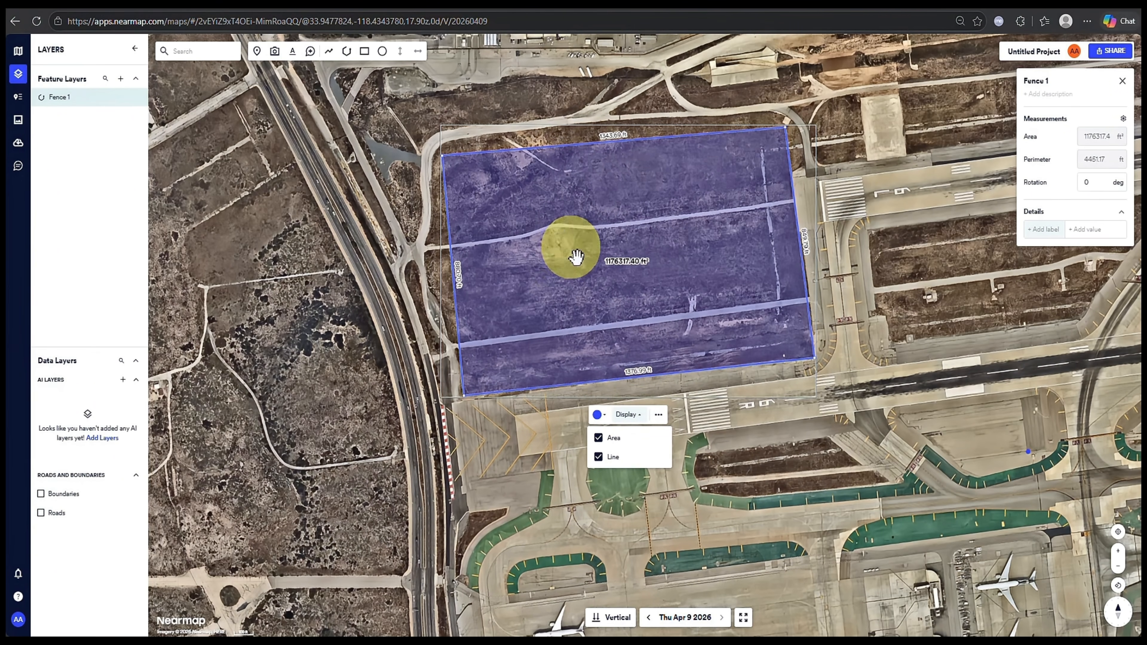
pyautogui.click(600, 440)
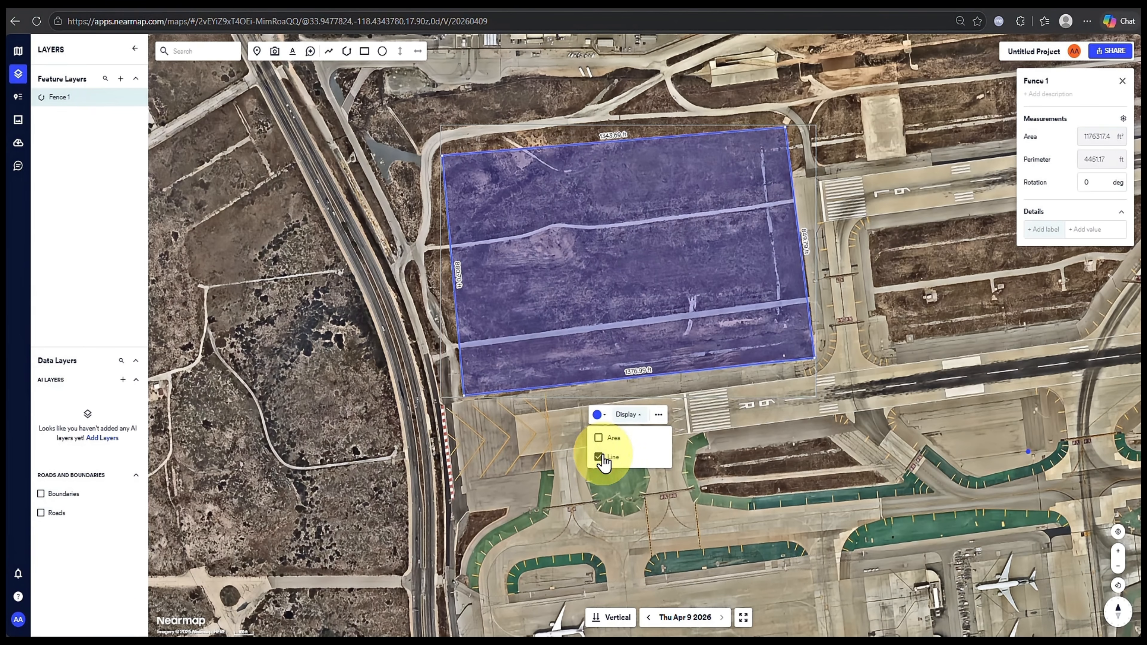
pyautogui.click(599, 457)
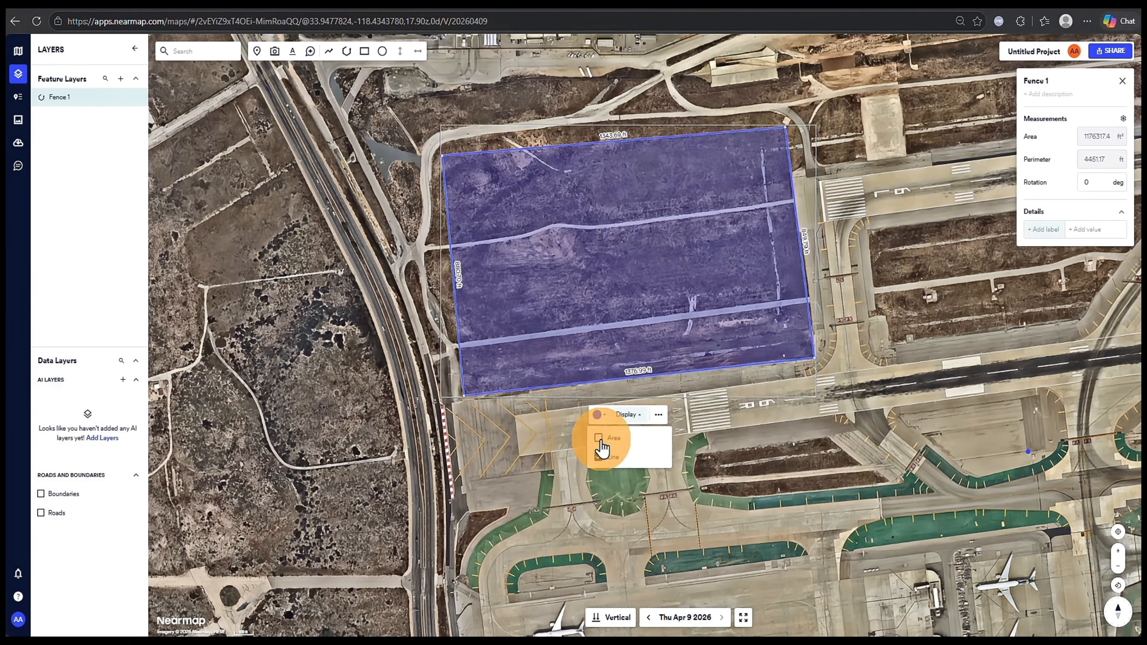
pyautogui.click(599, 438)
pyautogui.click(728, 442)
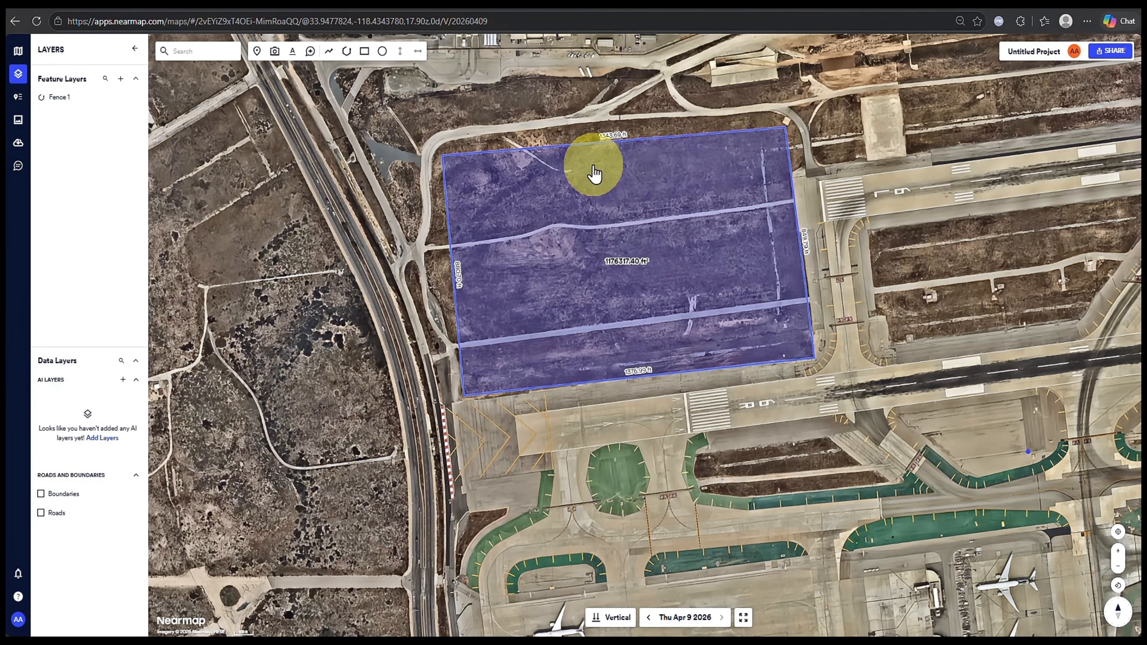
# - Draw a multi-segment line around the runway section beside Fence 1, then move its start point onto its endpoint for a length of about 2,911 ft
pyautogui.click(330, 52)
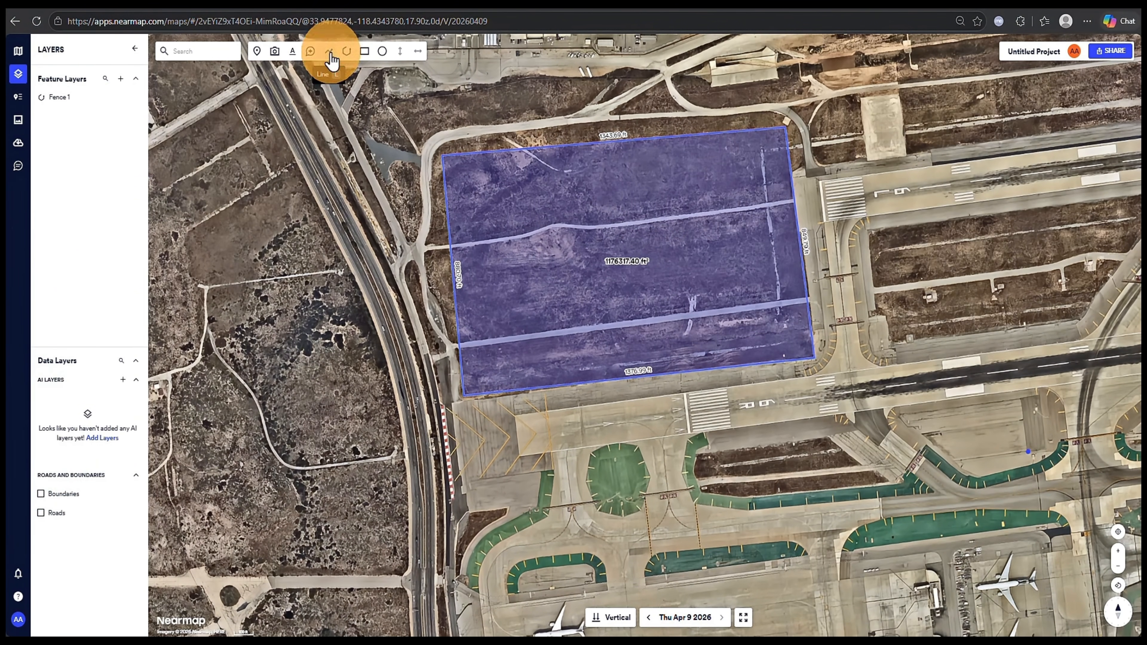
pyautogui.click(932, 352)
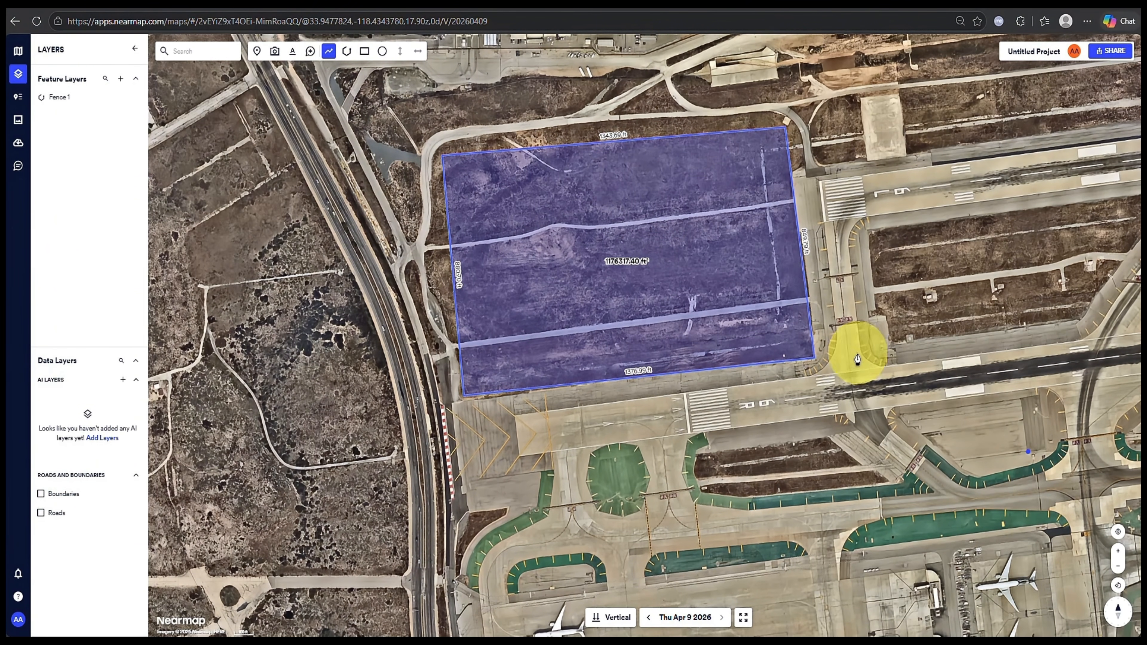
pyautogui.doubleClick(818, 171)
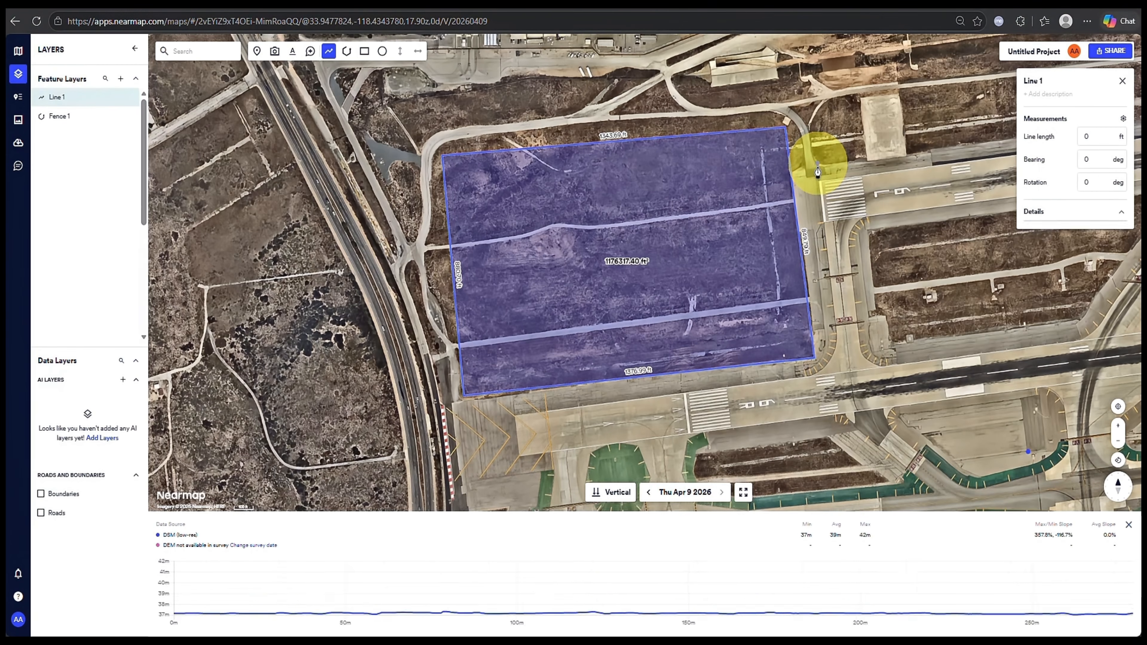
pyautogui.click(842, 335)
pyautogui.click(1080, 310)
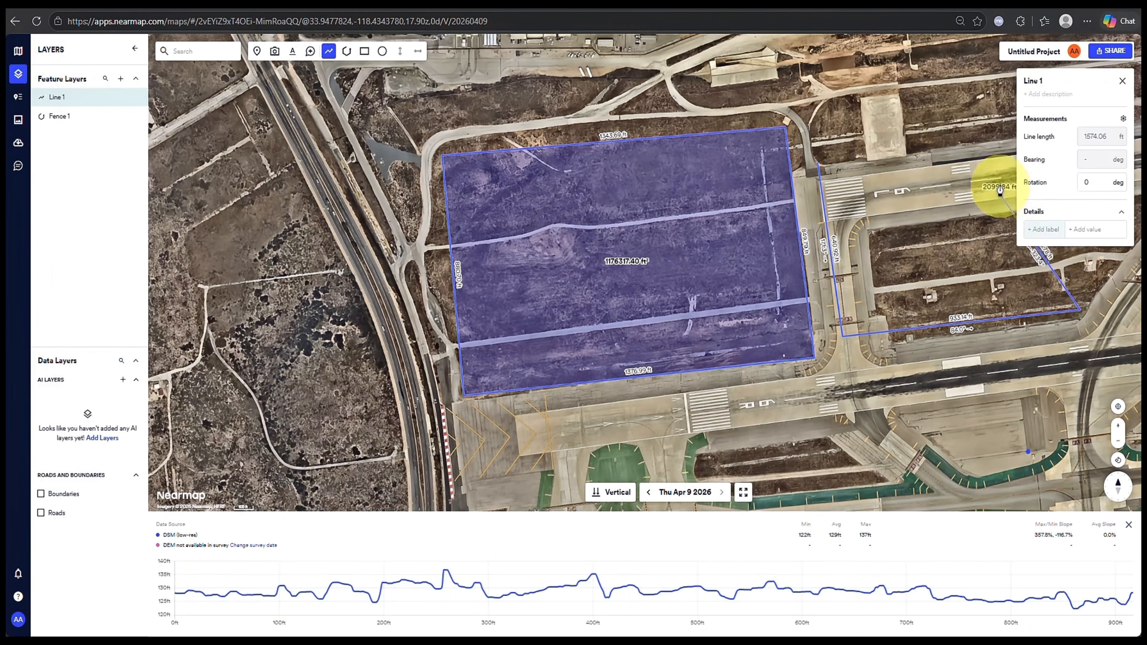
pyautogui.click(1089, 442)
pyautogui.click(834, 459)
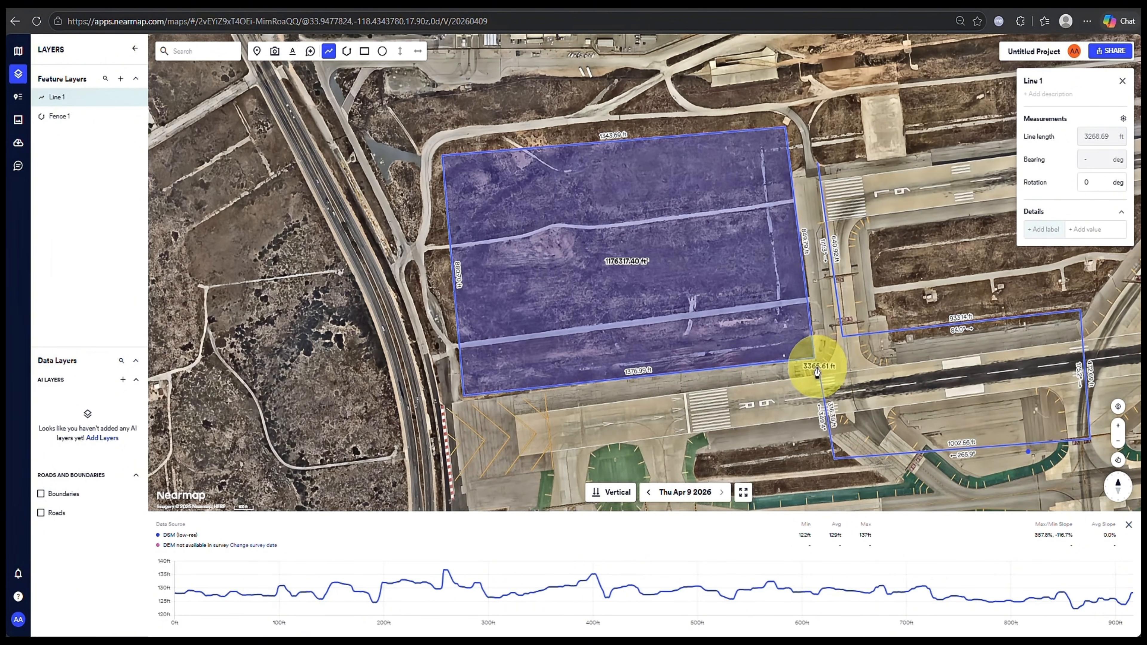
pyautogui.click(815, 359)
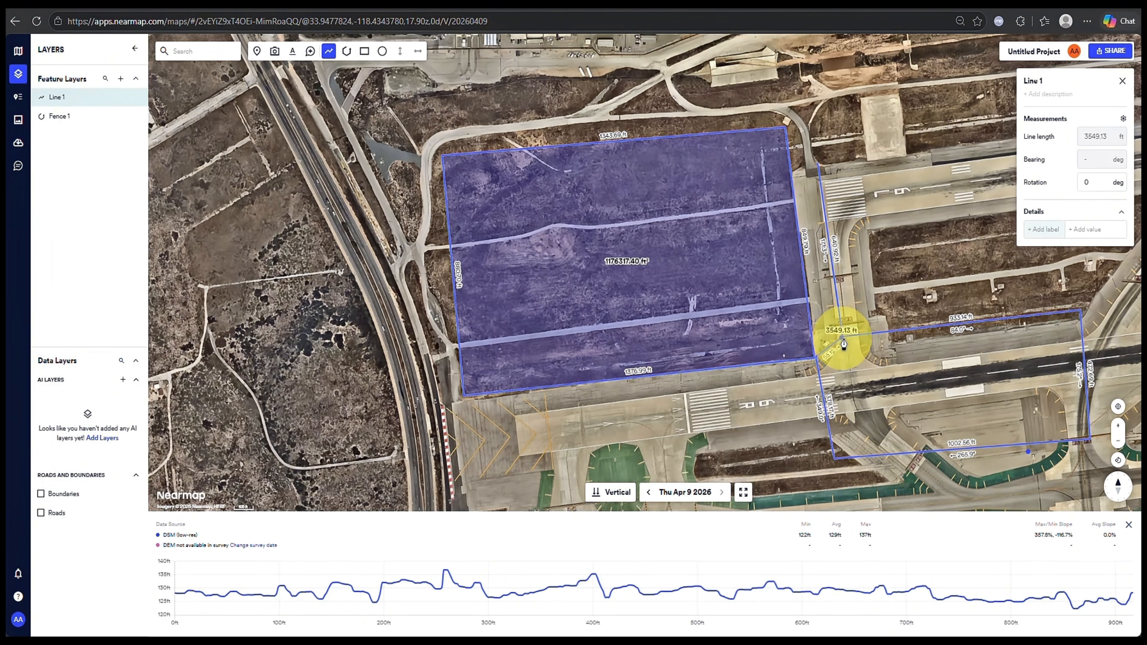
pyautogui.doubleClick(843, 339)
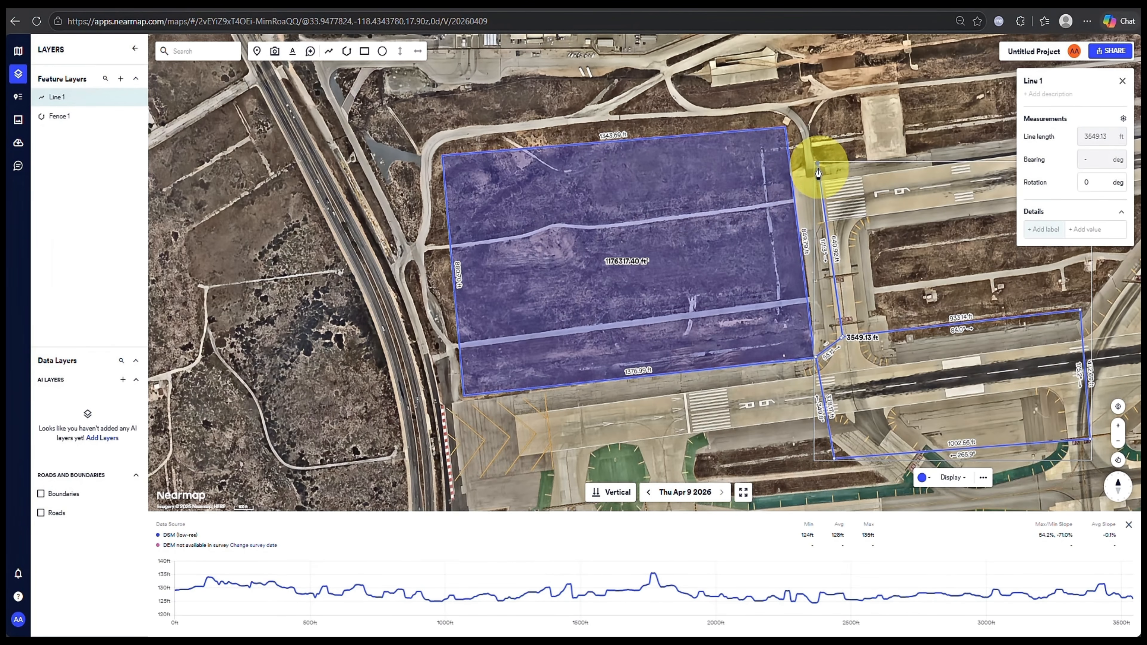
pyautogui.moveTo(816, 167); pyautogui.dragTo(842, 339)
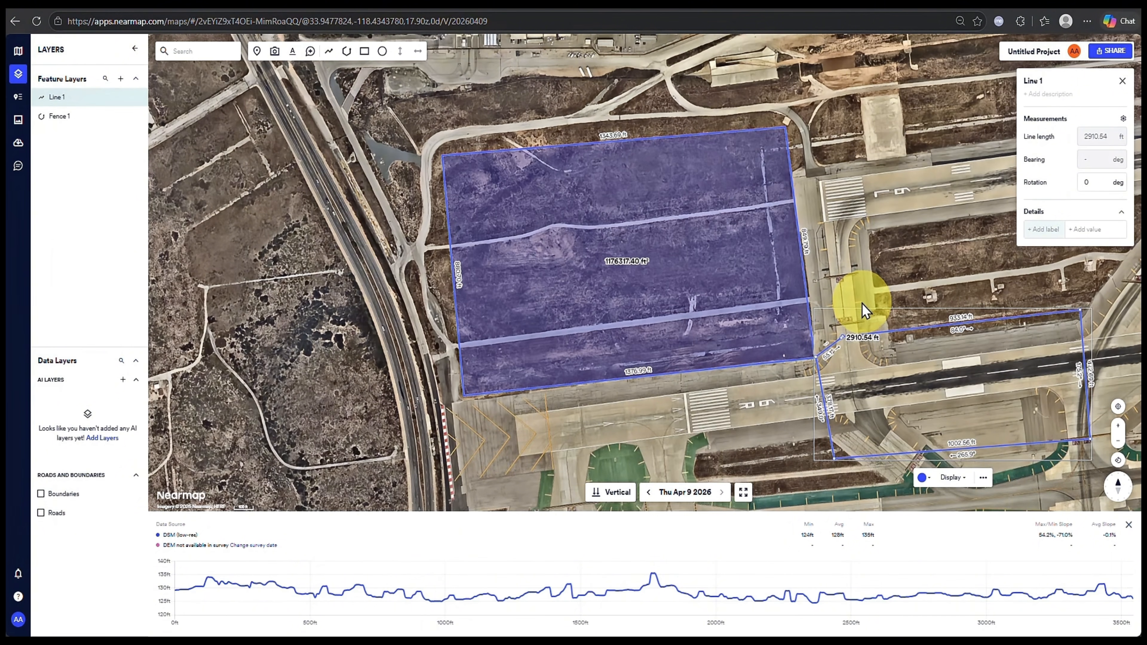
pyautogui.click(927, 275)
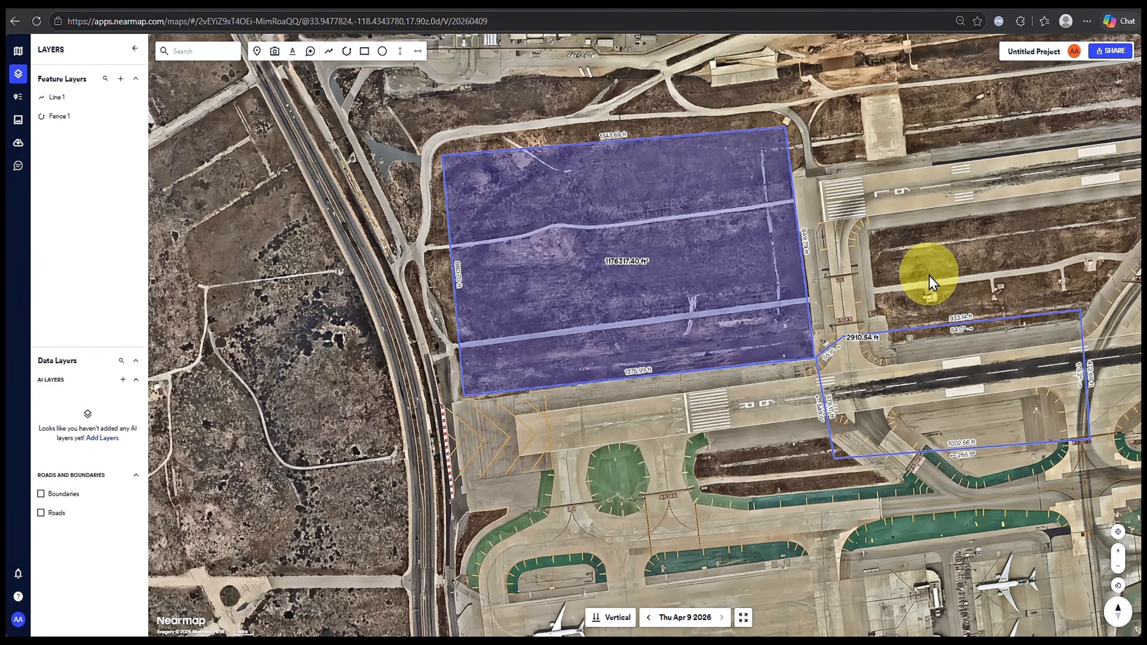
# - Rename the new line around the runway section as Fence 2
pyautogui.click(827, 427)
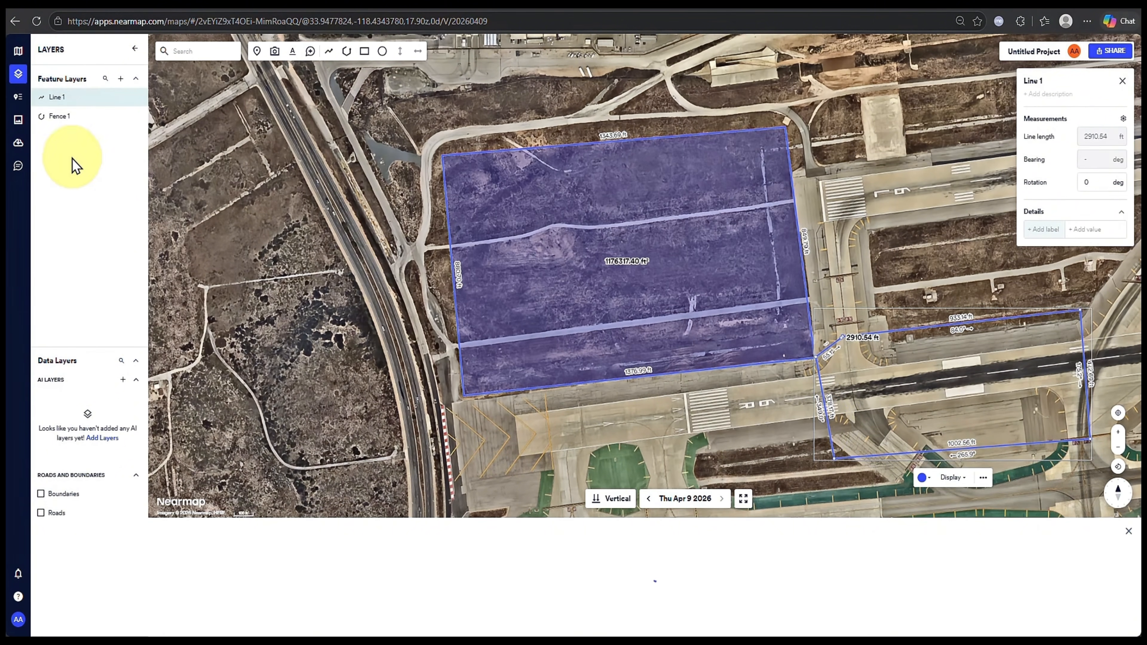
pyautogui.rightClick(59, 98)
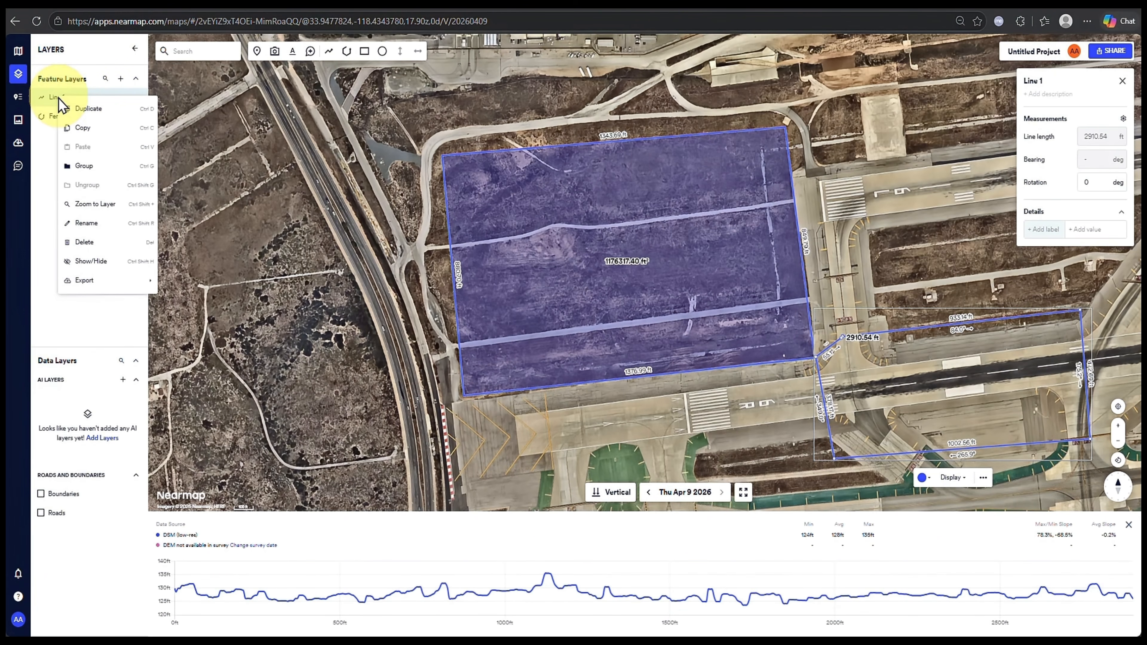
pyautogui.click(102, 223)
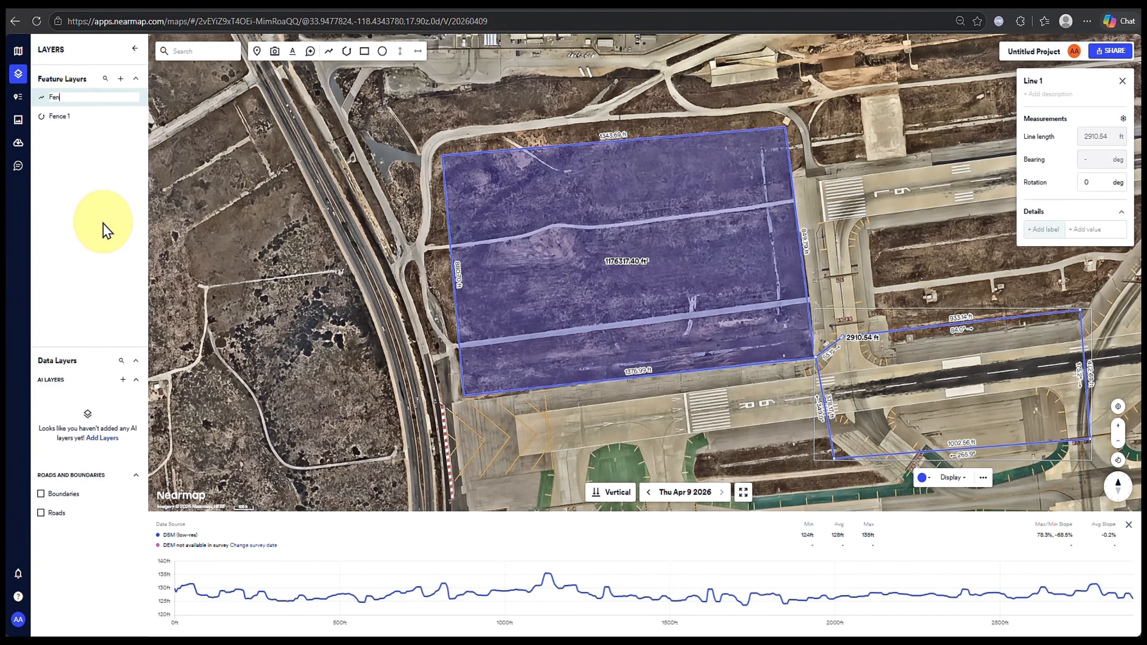
pyautogui.click(325, 300)
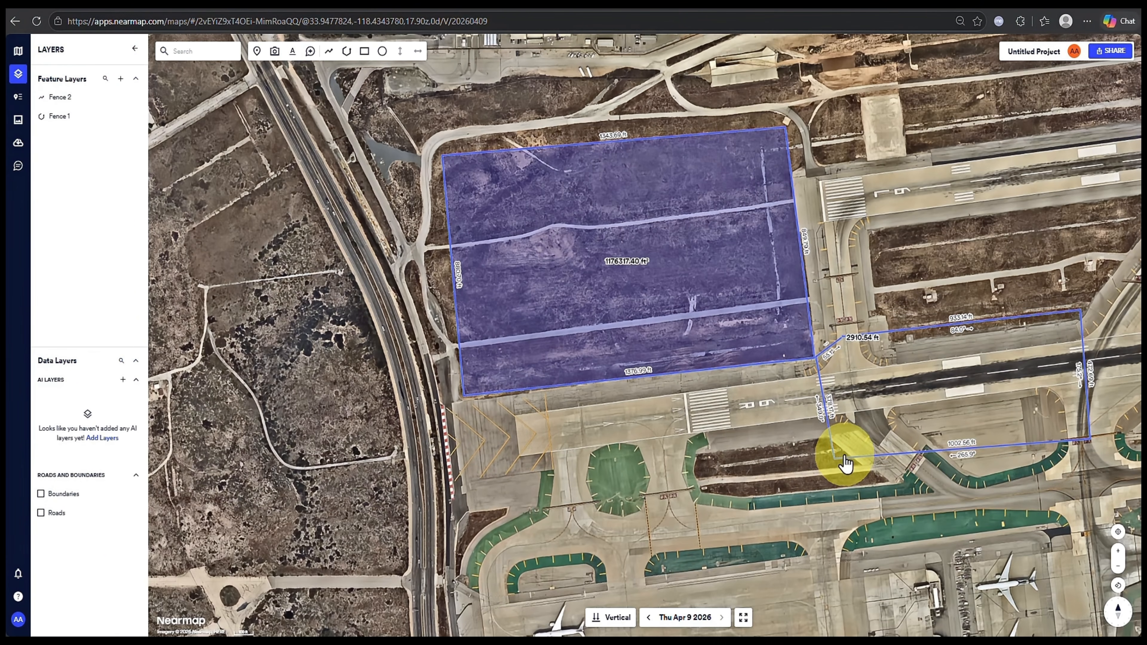
# - Change the colour of the Fence 2 line to yellow-orange
pyautogui.click(851, 463)
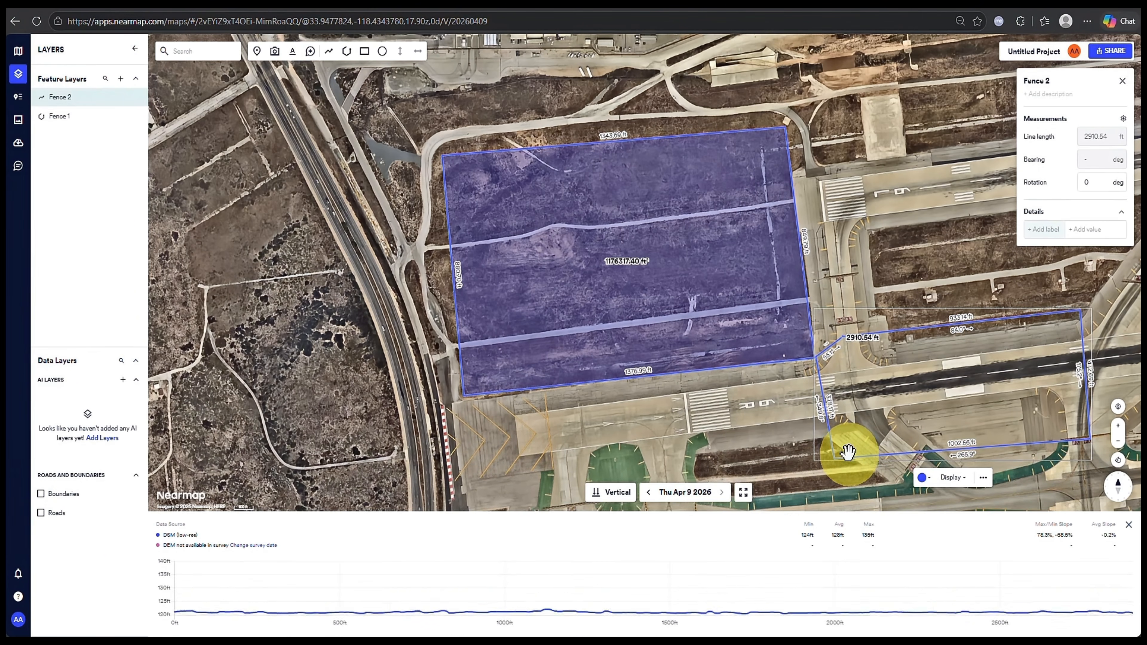
pyautogui.click(922, 478)
pyautogui.click(909, 503)
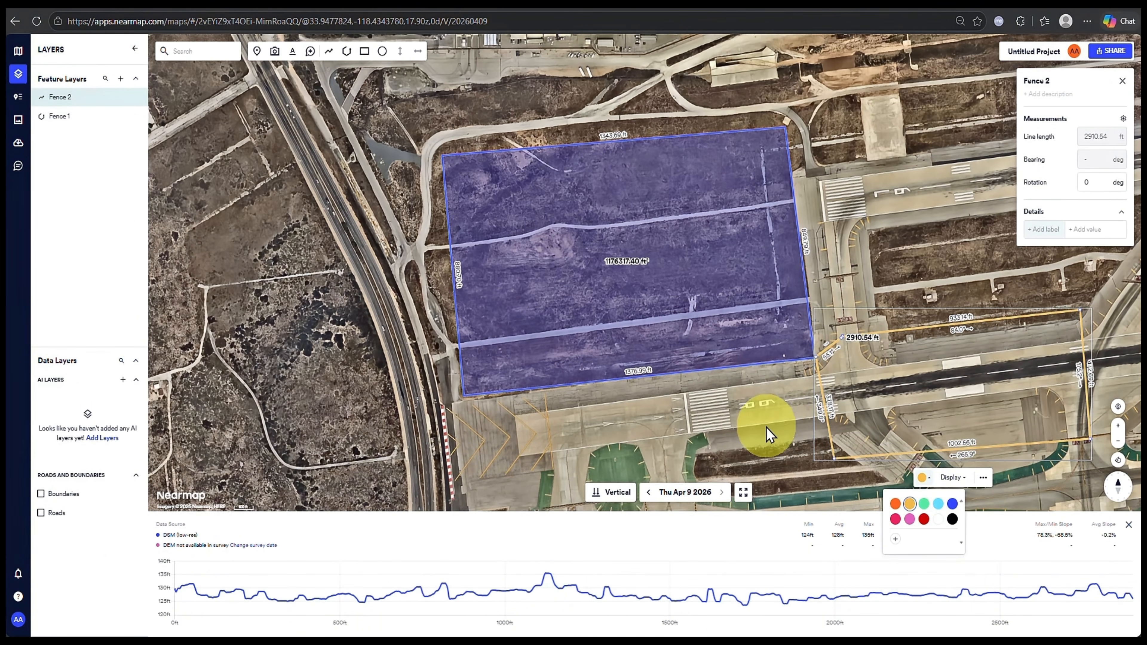
pyautogui.click(987, 405)
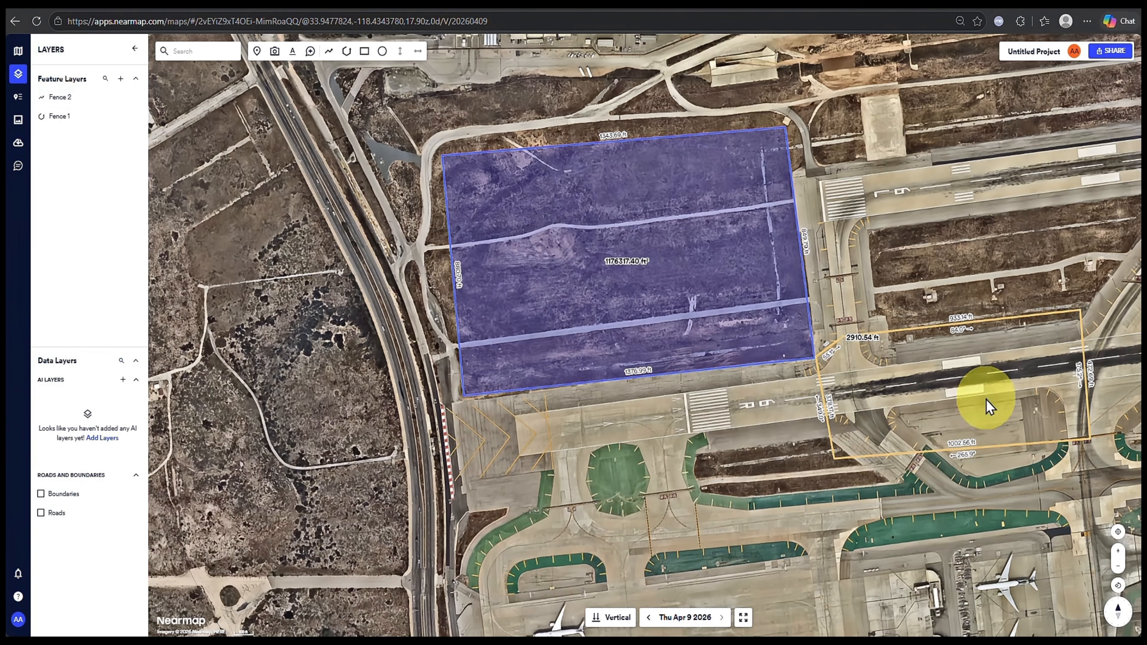
# - Examine Fence 2's elevation profile and the layer actions and display options available for Fence 1 and Fence 2
pyautogui.click(989, 454)
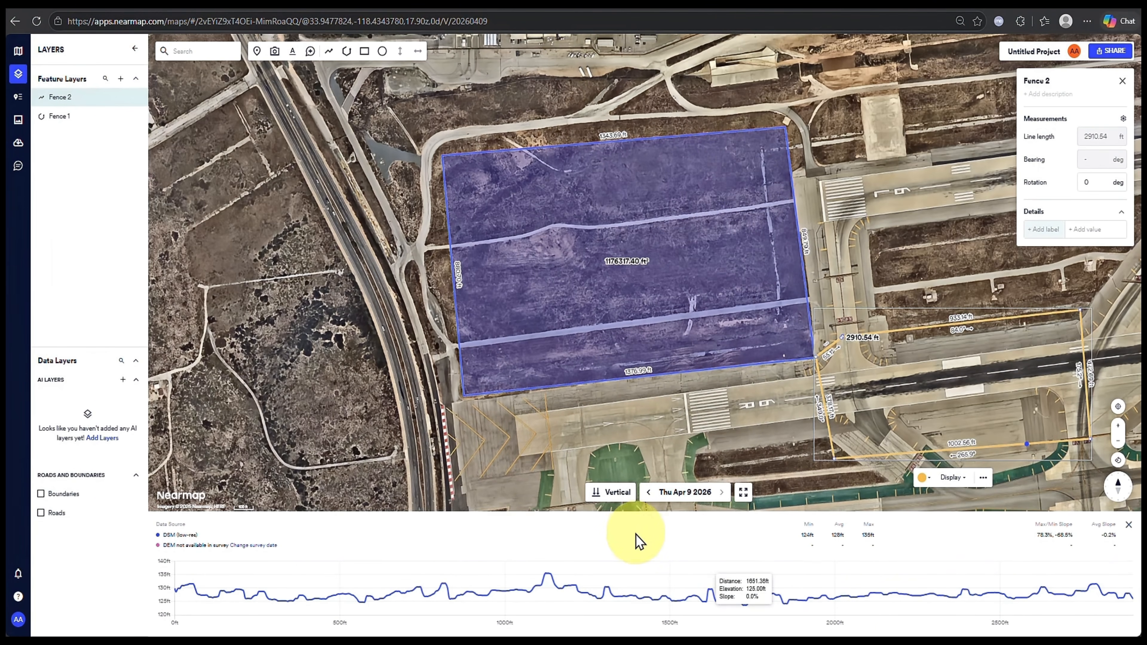
pyautogui.rightClick(622, 387)
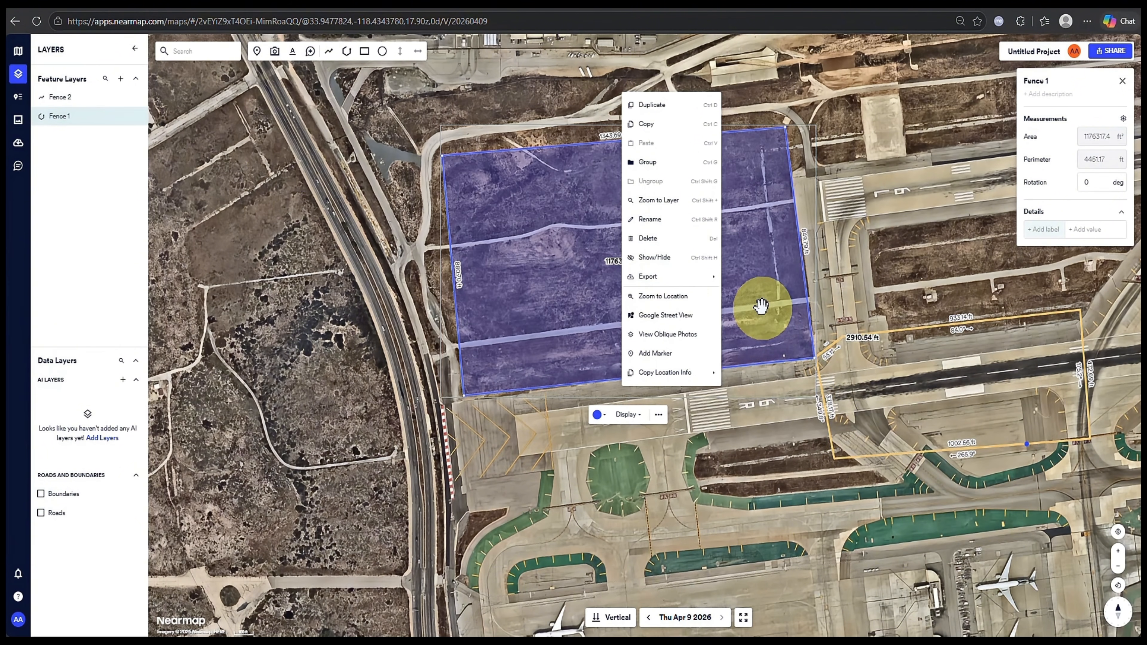
pyautogui.click(634, 416)
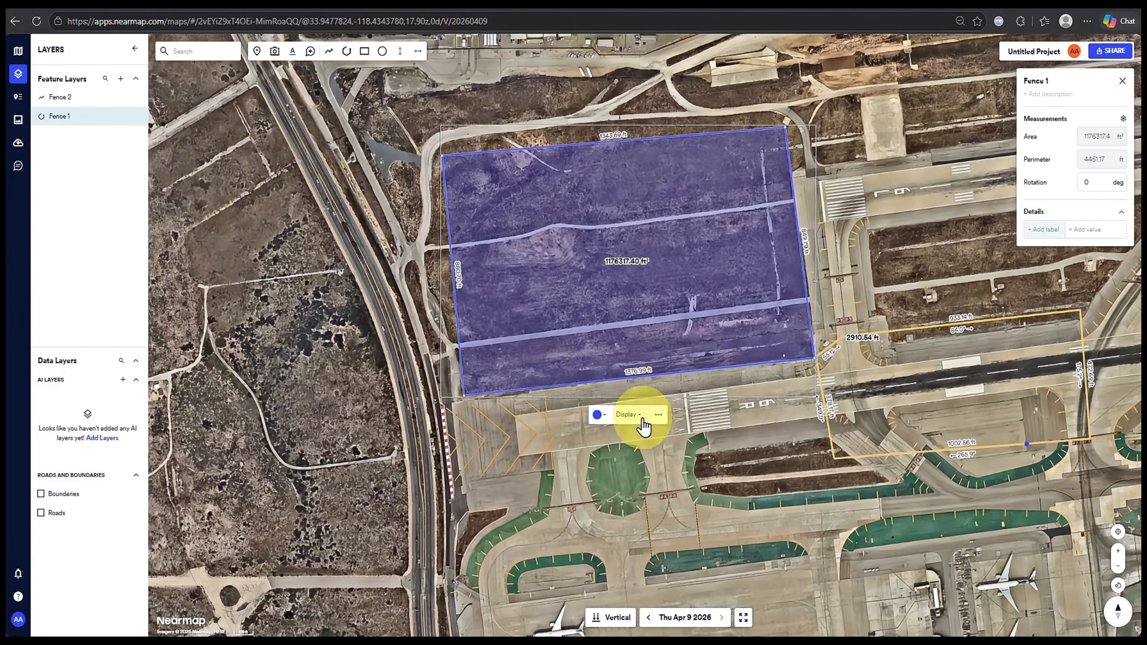
pyautogui.click(628, 415)
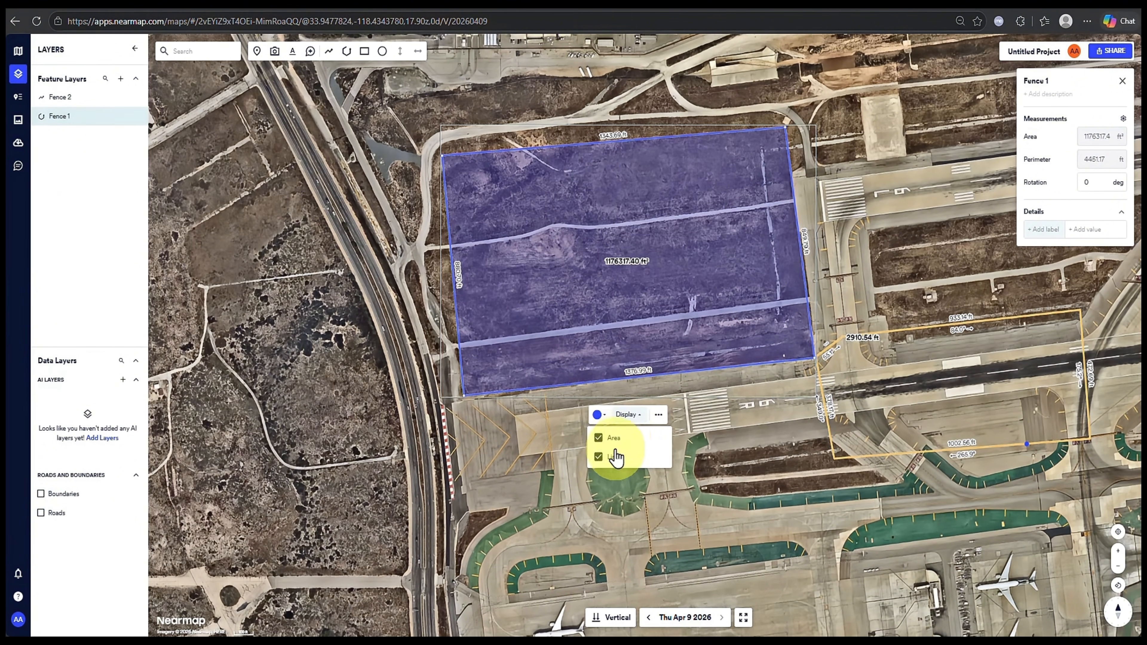
pyautogui.click(902, 340)
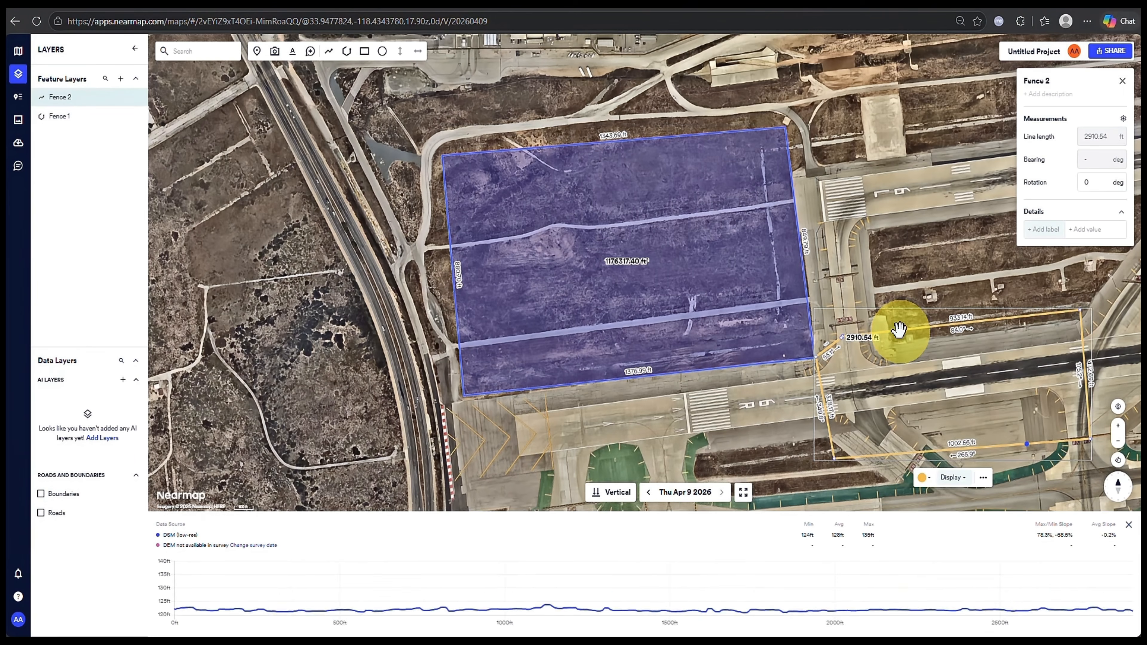
pyautogui.rightClick(900, 339)
pyautogui.click(1031, 472)
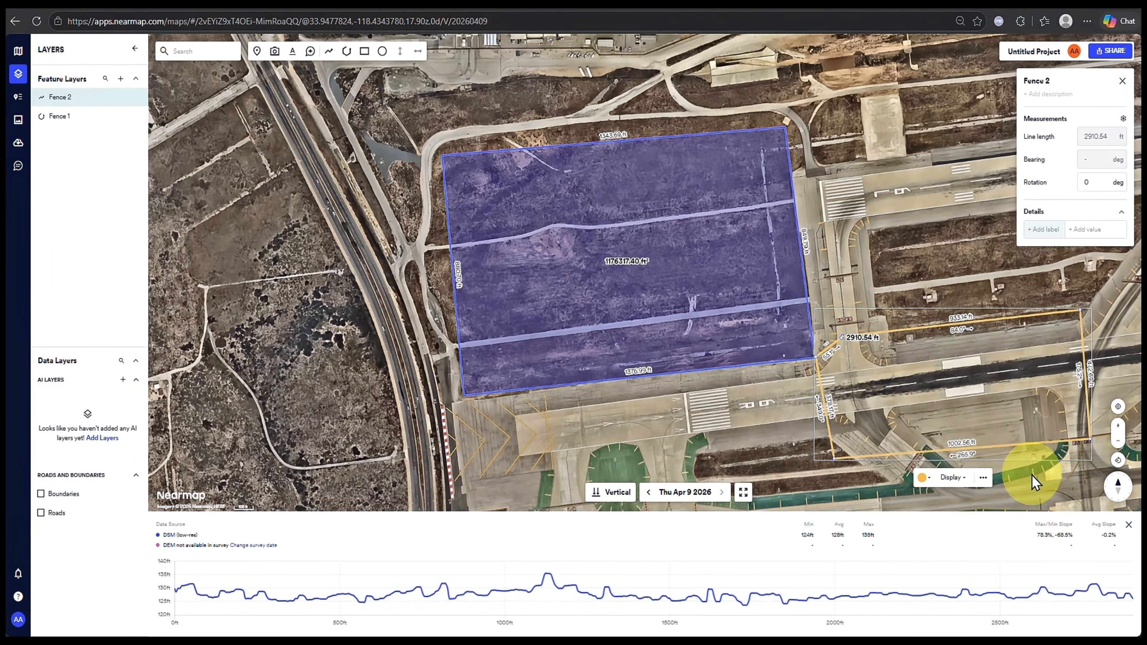
# - Review the display options and the distance and angle unit settings of the Fence 2 line
pyautogui.click(1032, 473)
pyautogui.click(947, 457)
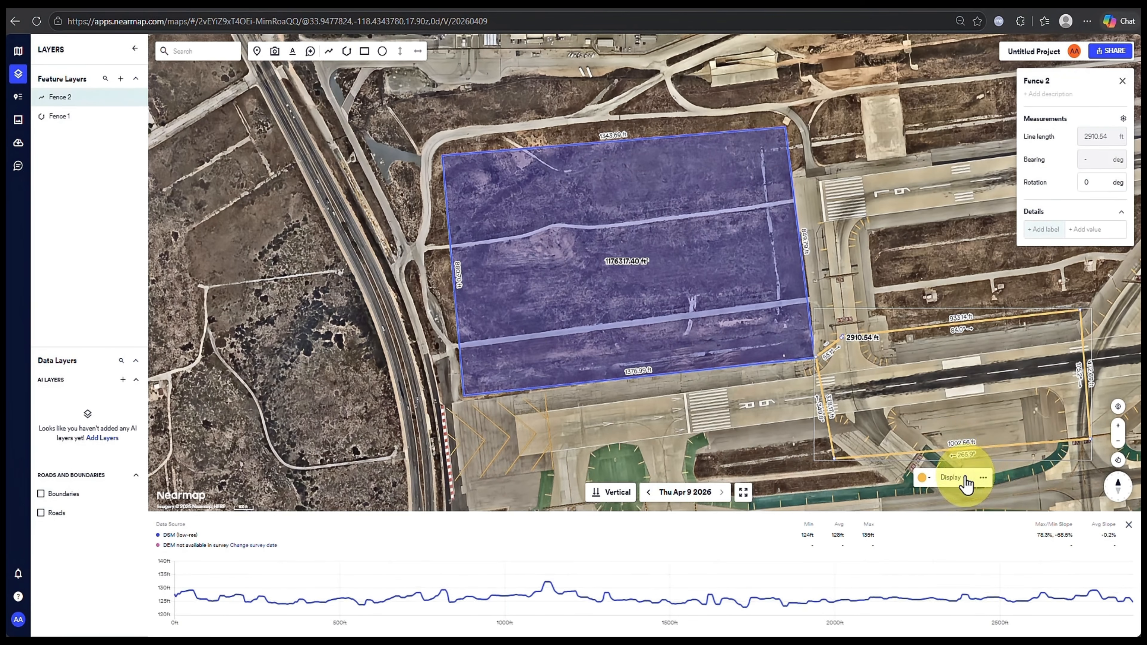
pyautogui.click(959, 477)
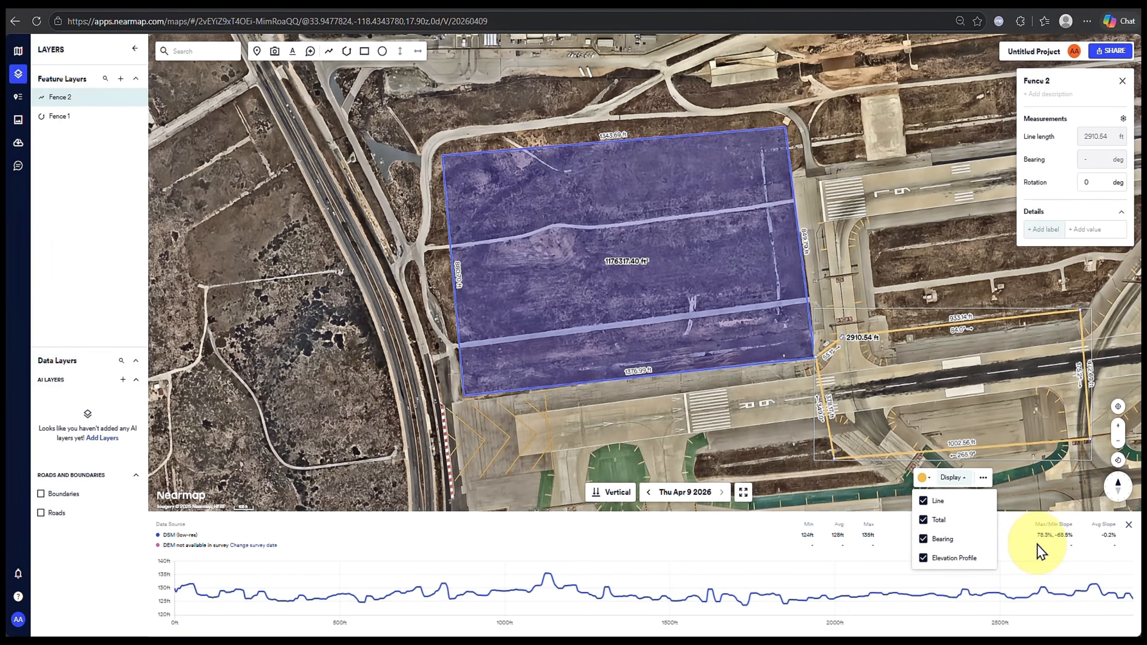
pyautogui.moveTo(1045, 486); pyautogui.dragTo(818, 435)
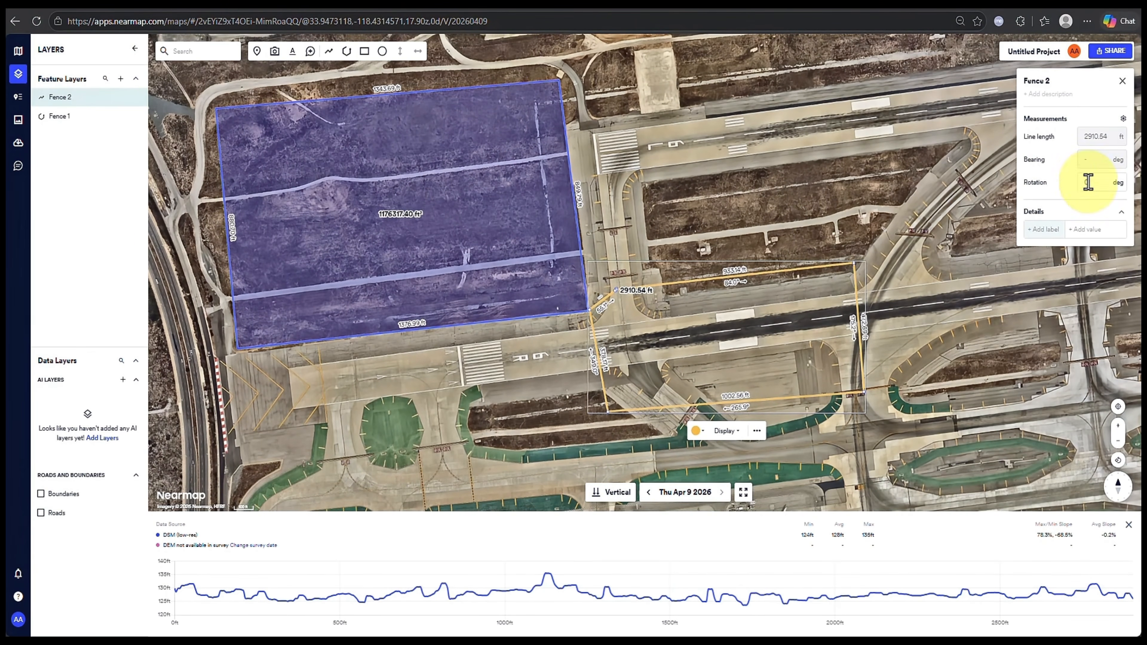
pyautogui.click(1122, 118)
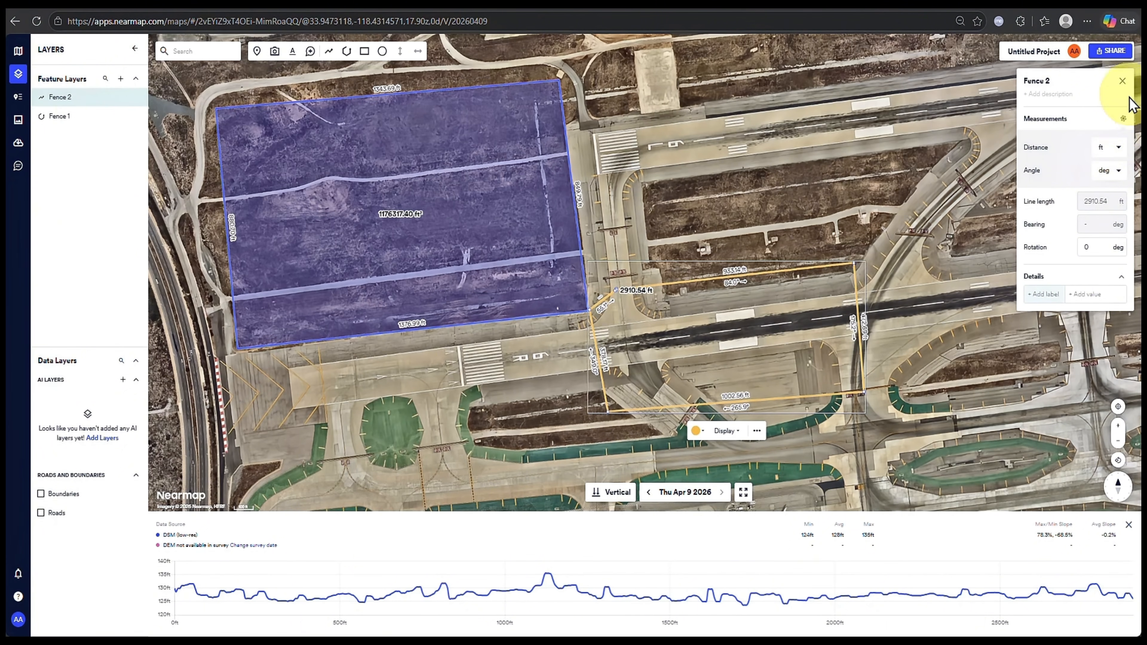
pyautogui.click(1123, 119)
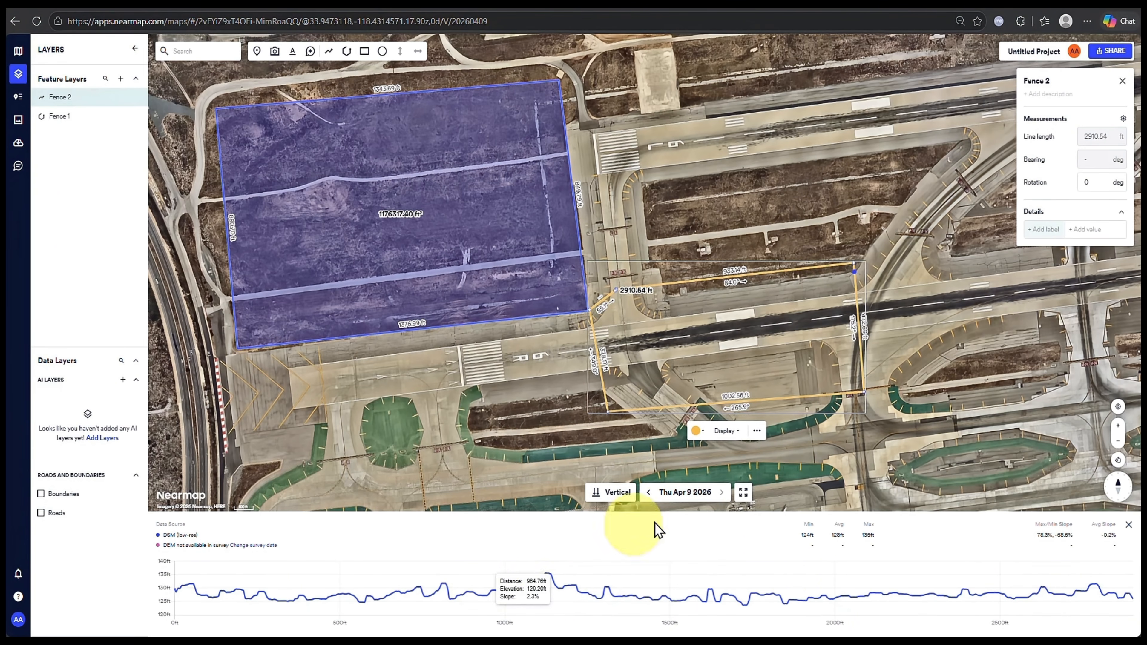
# - Draw a closed four-sided line about 2,590 ft long on the scrubland west of the highway and inspect its elevation profile
pyautogui.moveTo(896, 397); pyautogui.dragTo(976, 488)
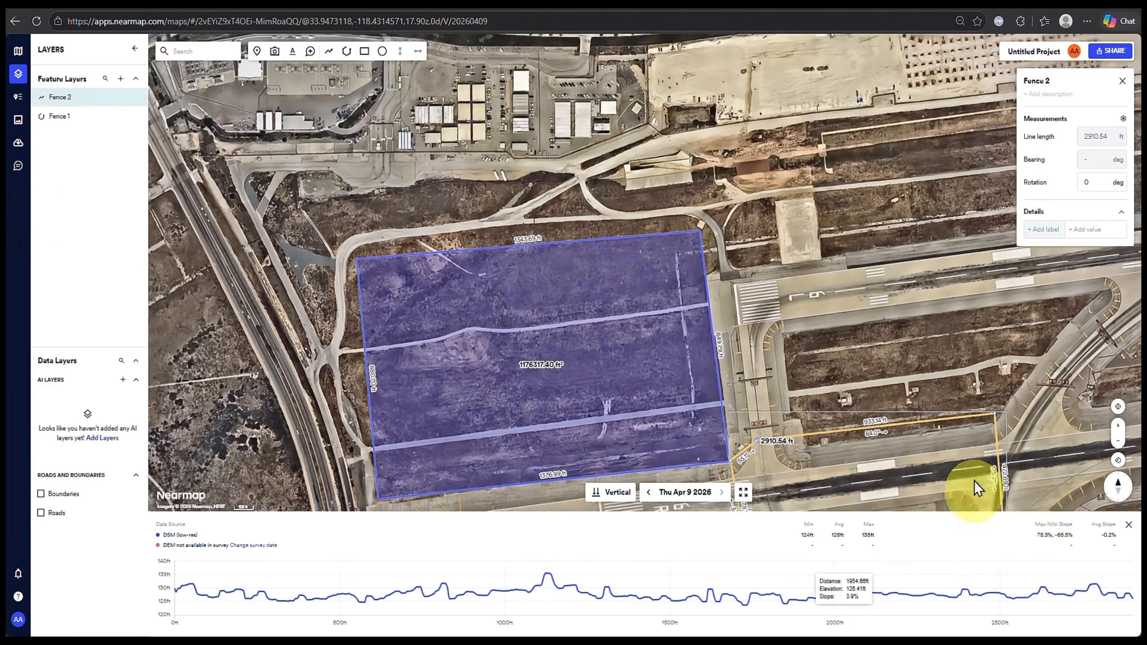
pyautogui.moveTo(794, 328); pyautogui.dragTo(1048, 257)
pyautogui.moveTo(777, 378); pyautogui.dragTo(789, 339)
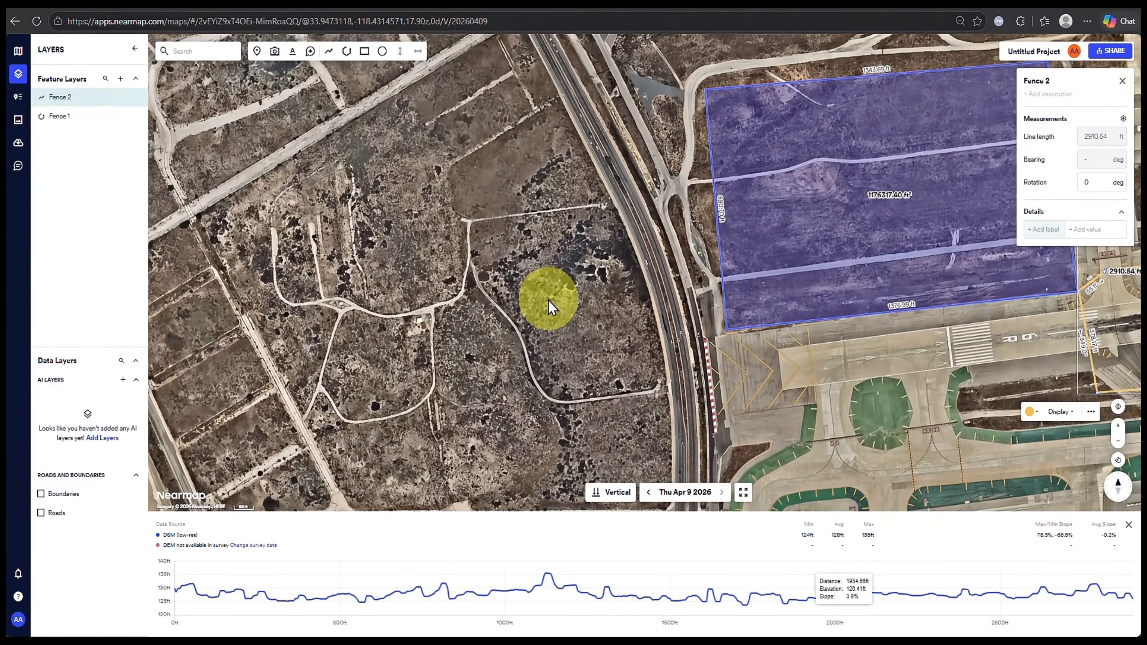
pyautogui.click(329, 51)
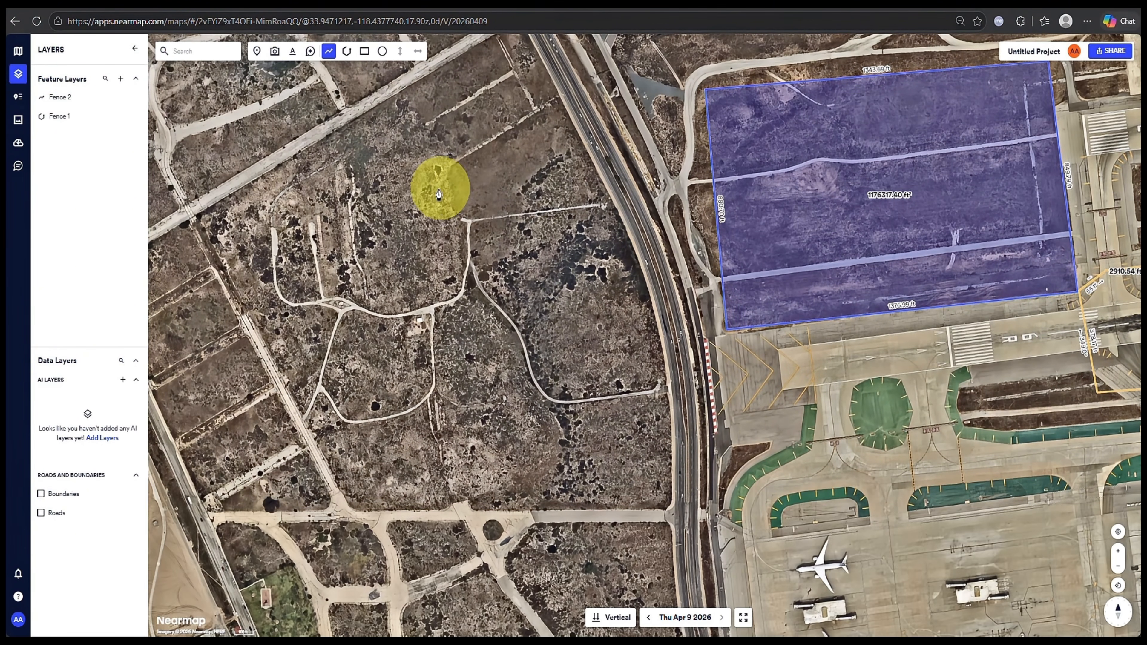
pyautogui.click(606, 191)
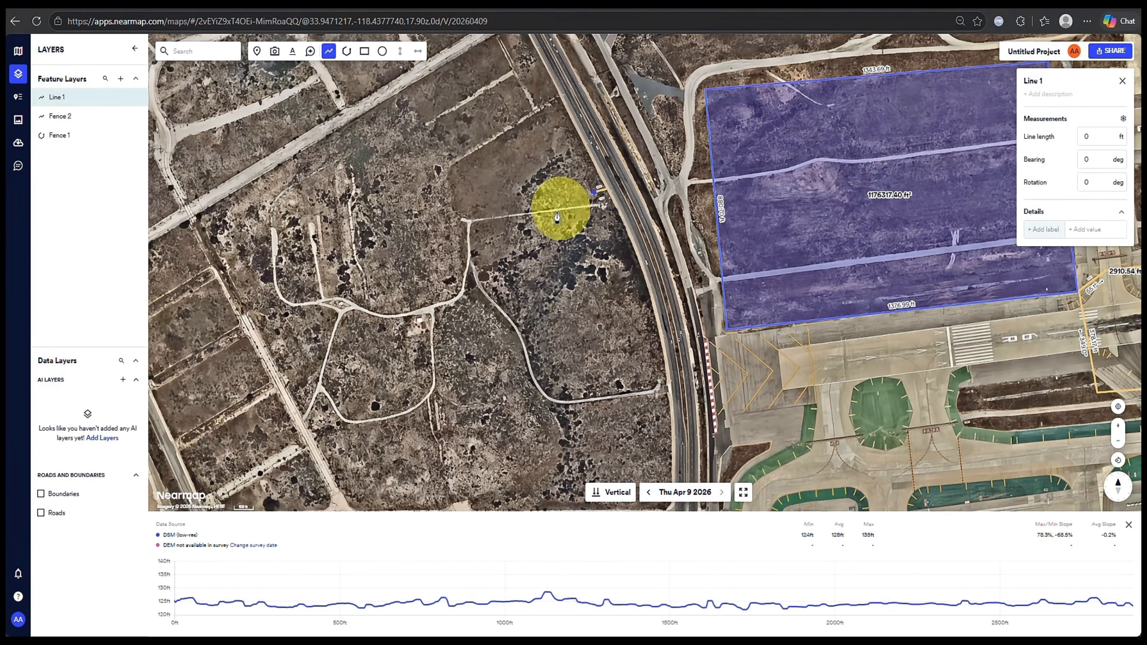
pyautogui.click(455, 237)
pyautogui.click(541, 415)
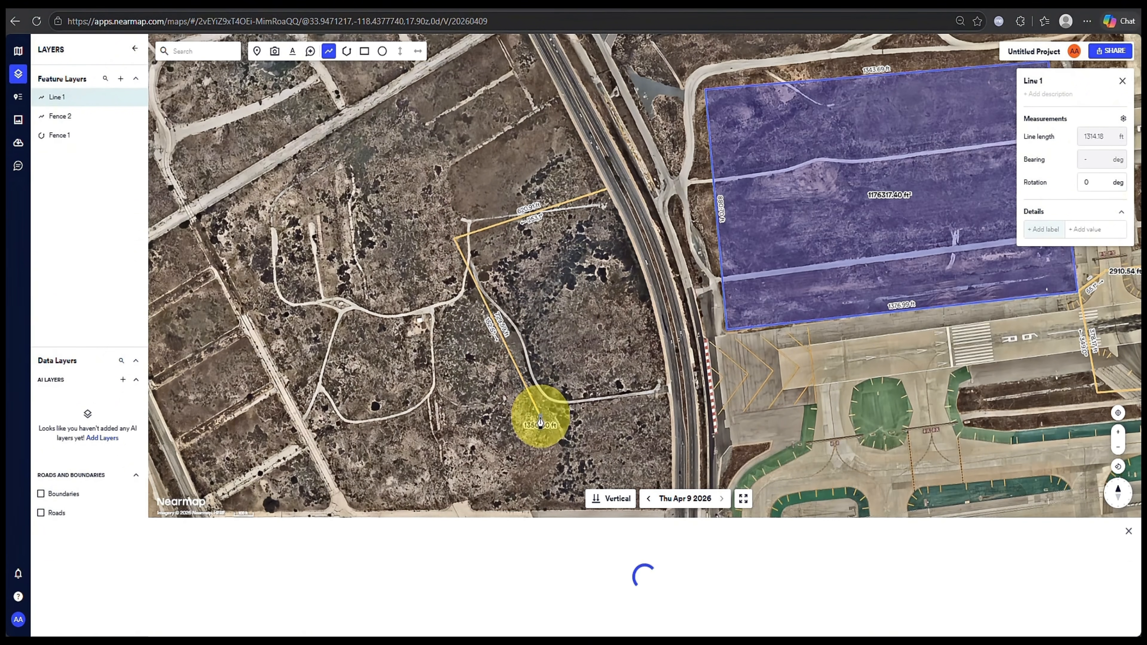
pyautogui.click(664, 384)
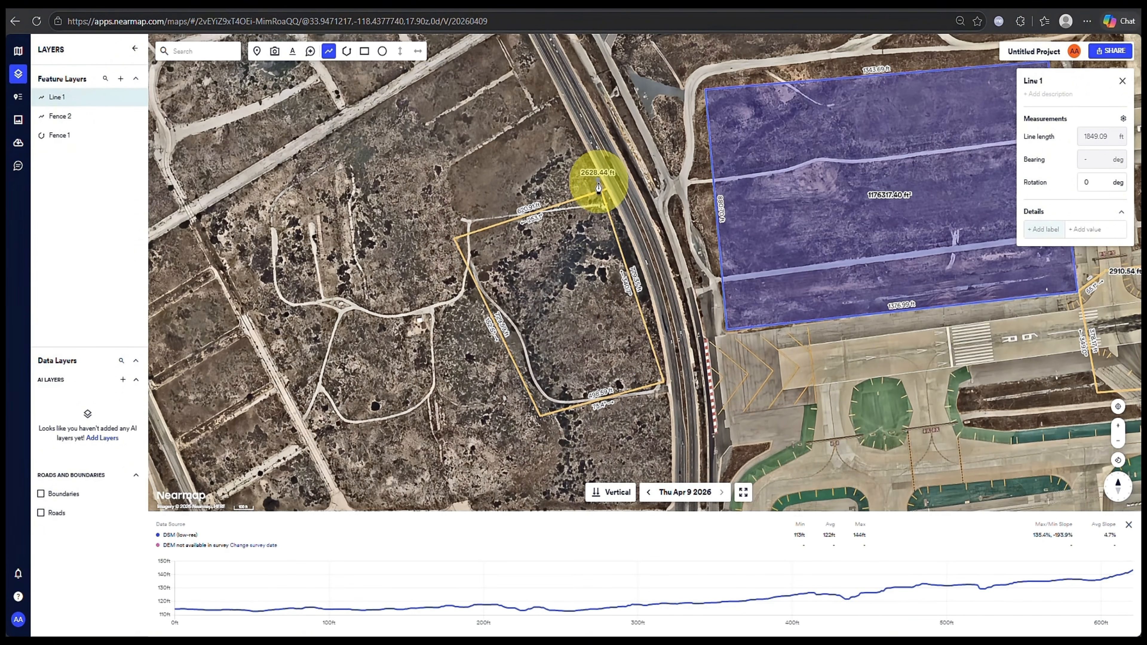
pyautogui.doubleClick(607, 193)
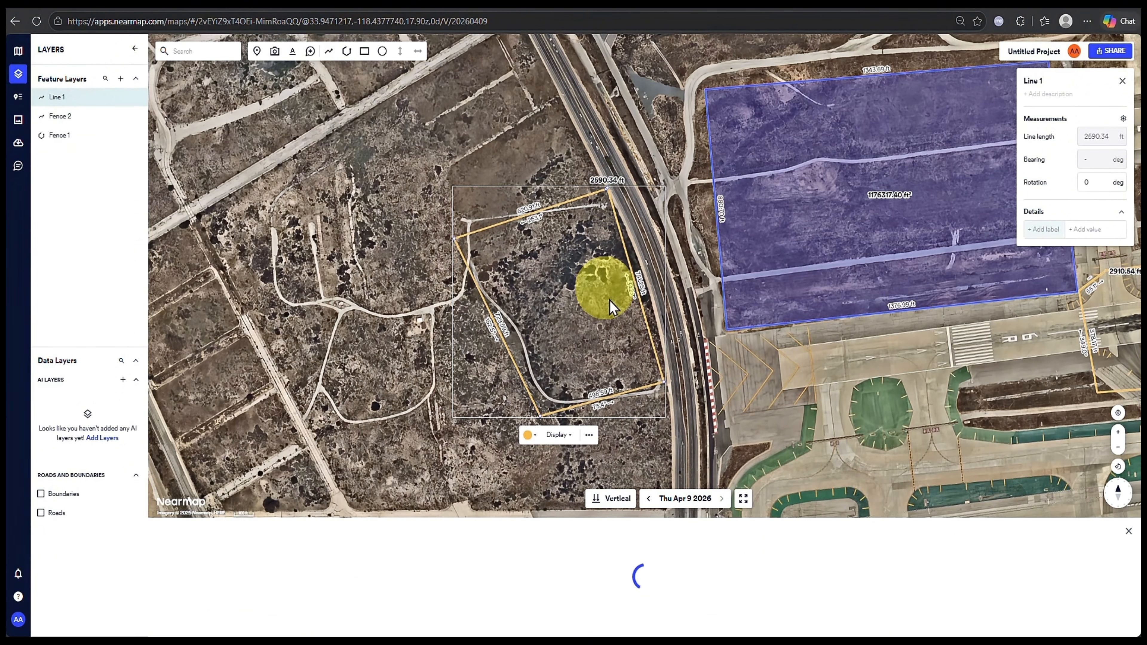
pyautogui.moveTo(684, 605)
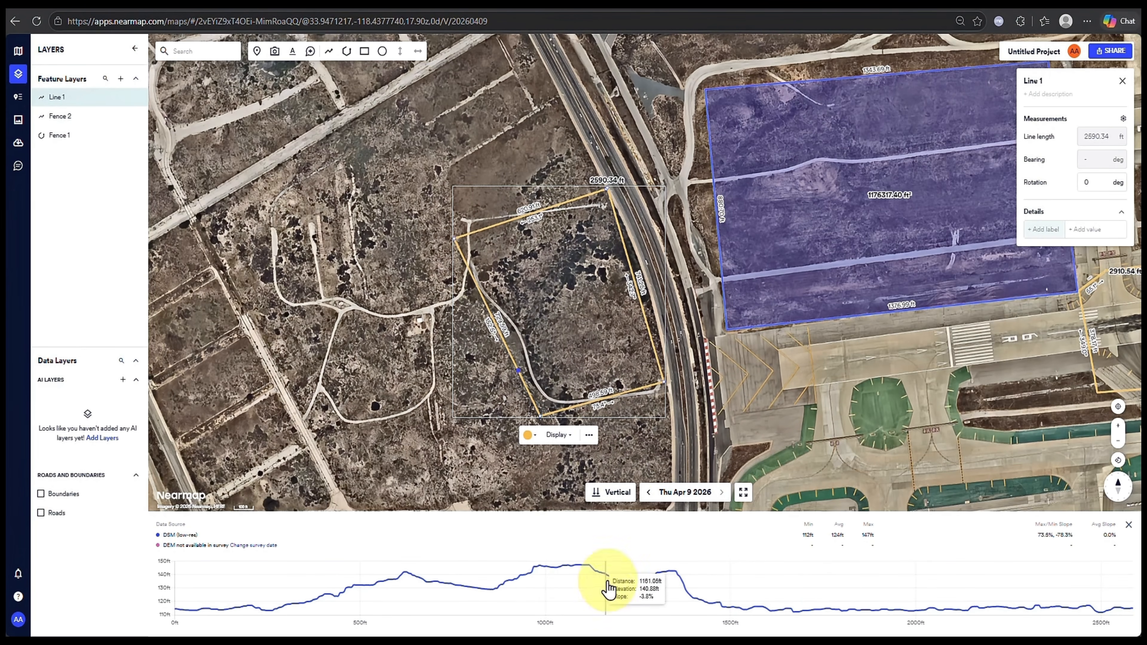
# - Draw a rectangle about 587 by 325 ft on the scrubland north of Line 1 and view its display options
pyautogui.click(745, 275)
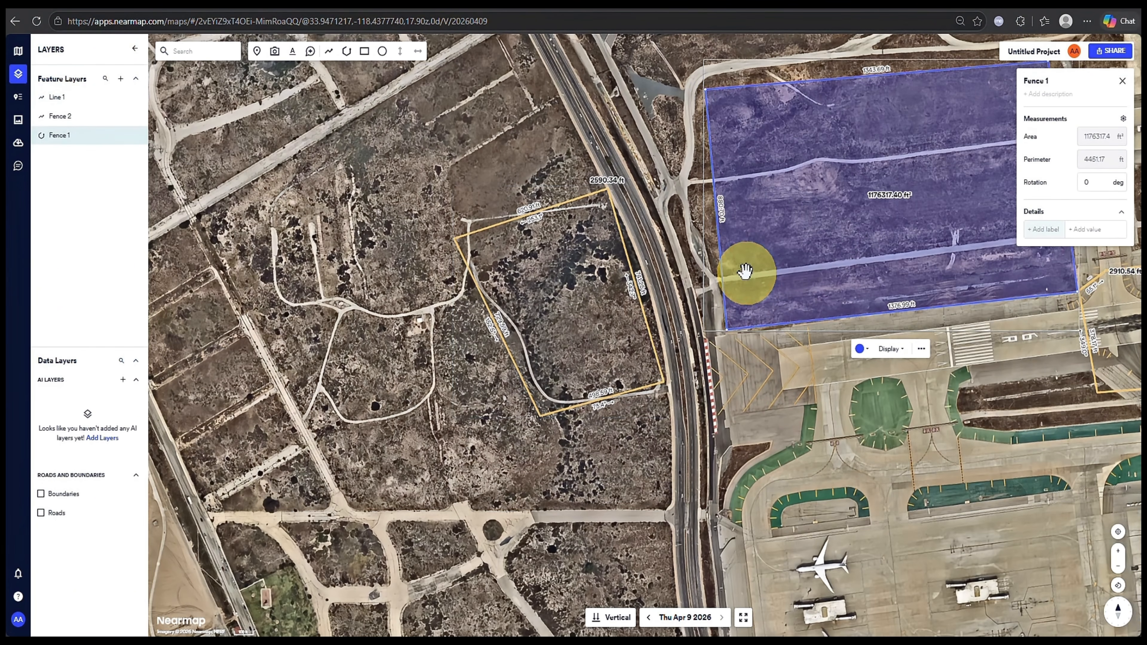
pyautogui.click(364, 51)
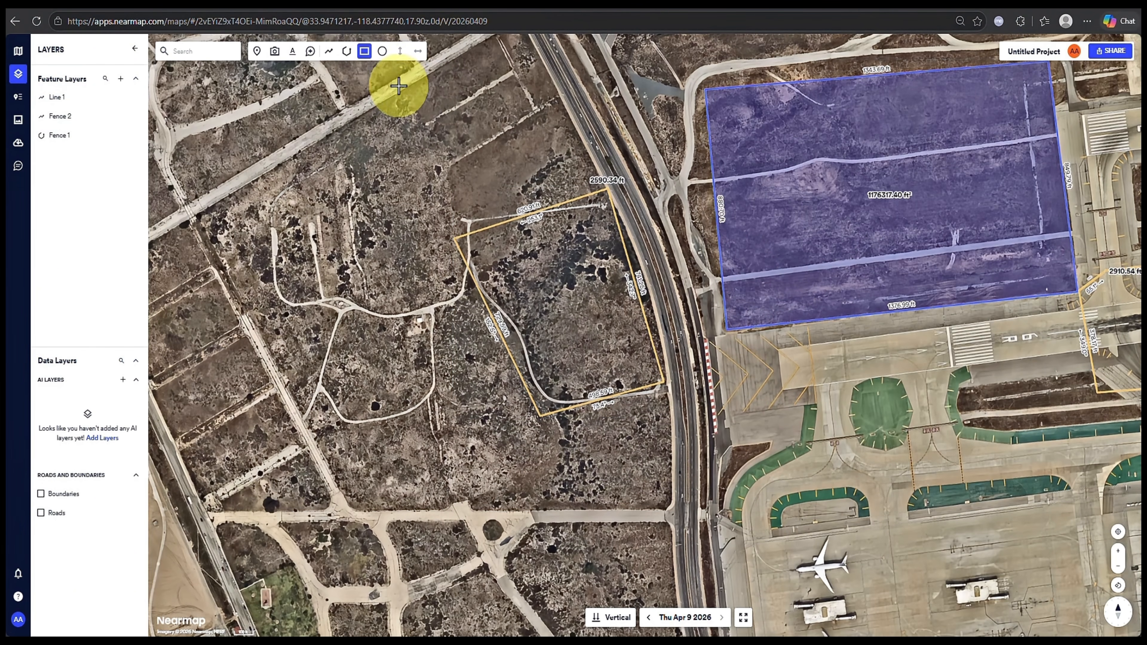
pyautogui.click(407, 90)
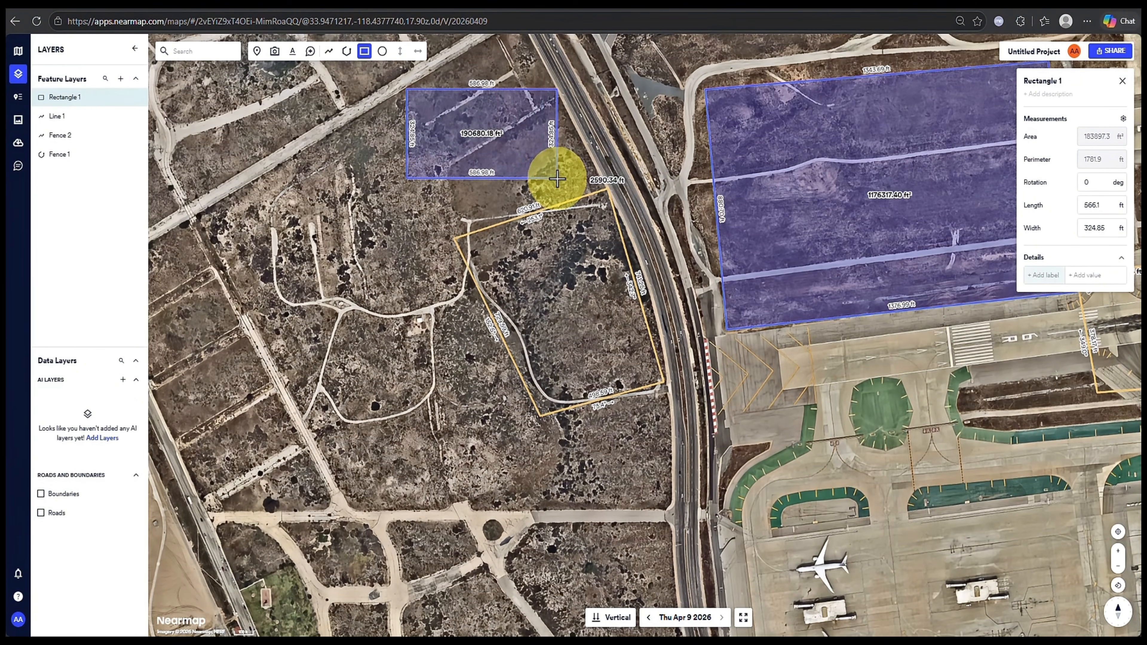
pyautogui.click(559, 179)
pyautogui.click(486, 198)
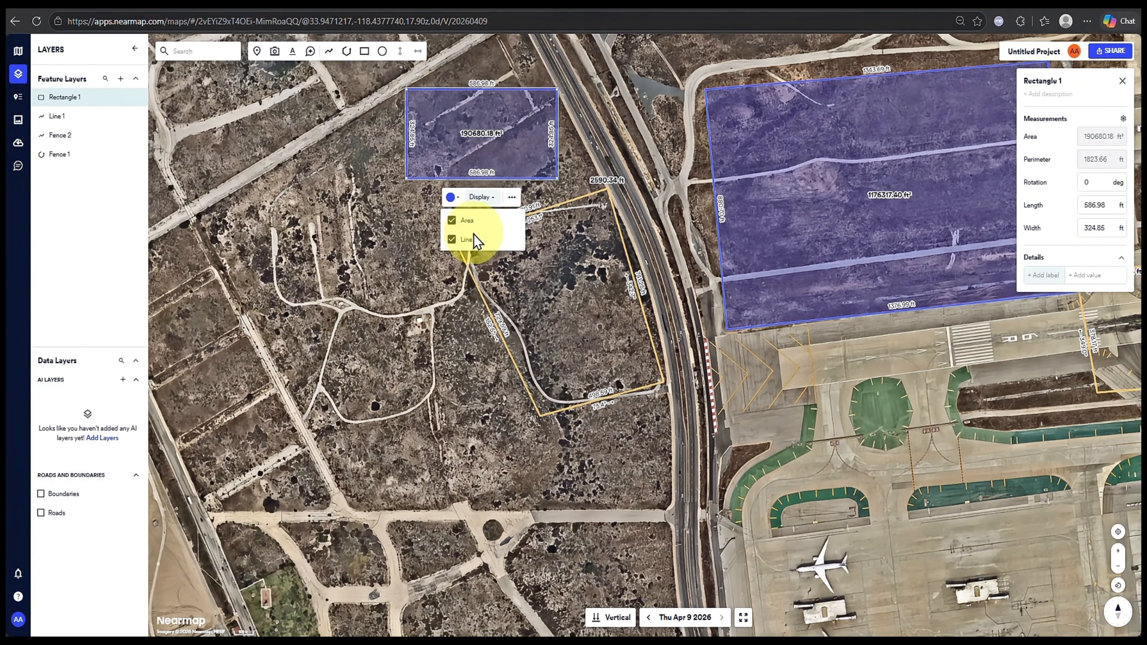
# - Draw a circle with a radius of about 287 ft beside Rectangle 1's west edge and view its display options
pyautogui.click(383, 52)
pyautogui.moveTo(339, 181)
pyautogui.mouseDown()
pyautogui.moveTo(373, 217)
pyautogui.moveTo(396, 286)
pyautogui.mouseUp()
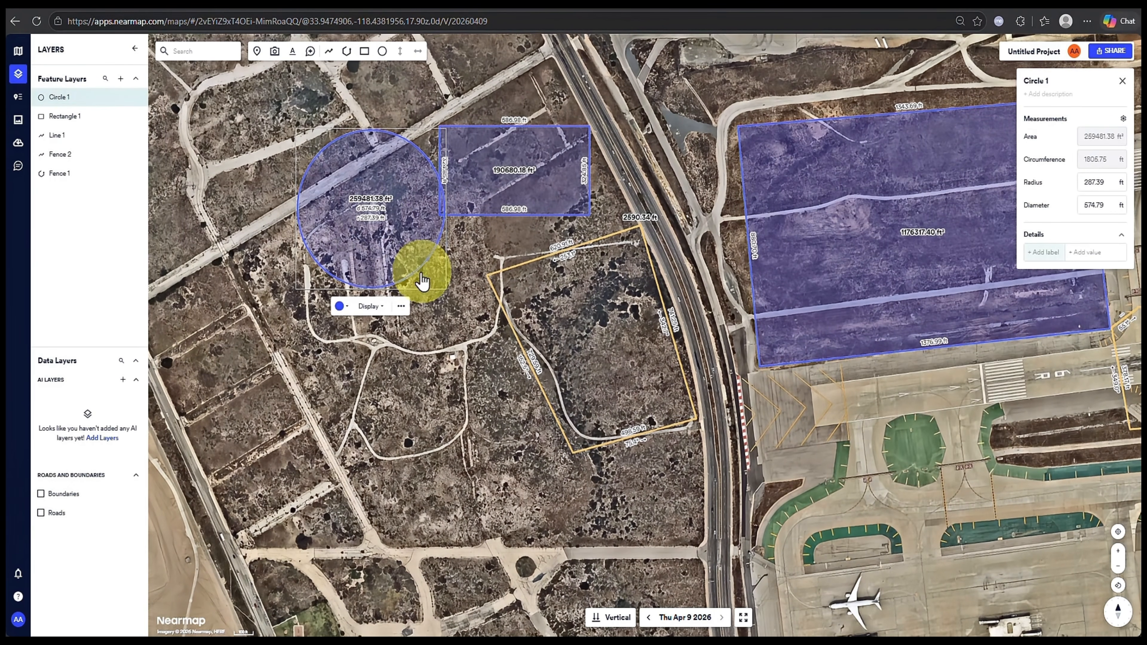
pyautogui.click(370, 307)
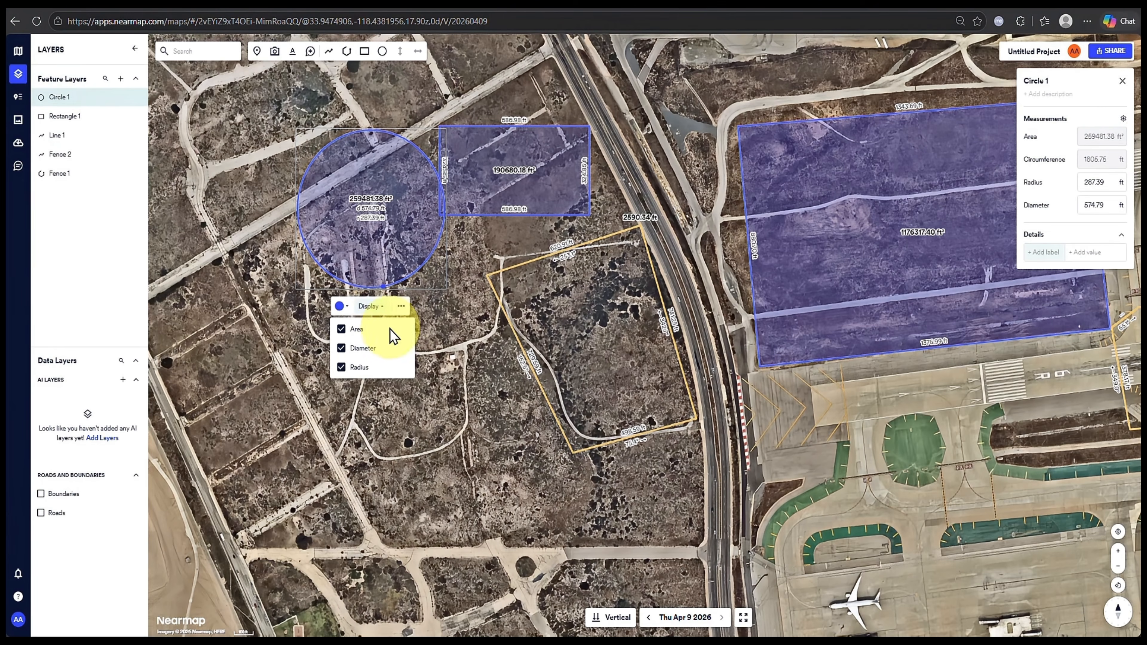
# - Examine the elevation profile and display options of Line 1
pyautogui.click(533, 270)
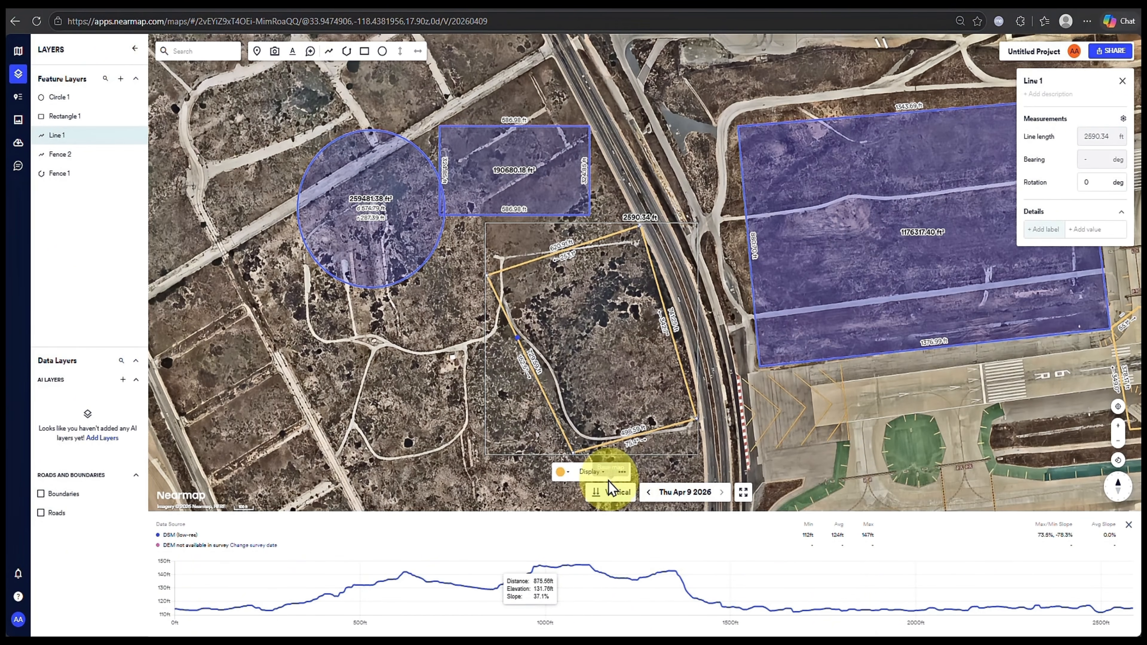
pyautogui.click(601, 473)
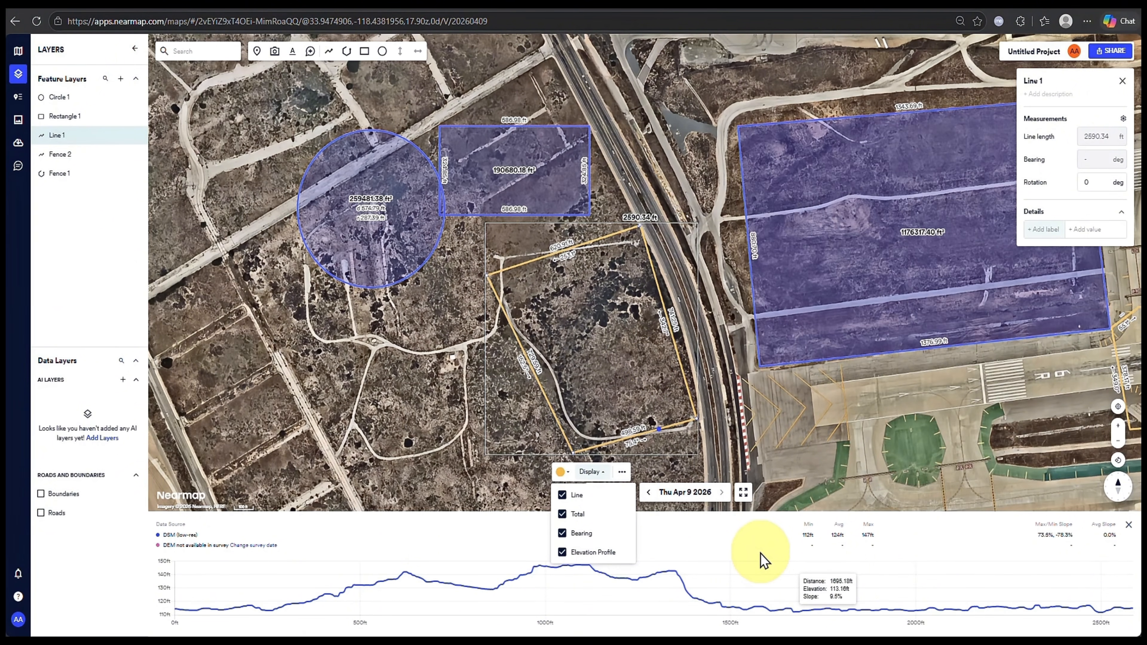
pyautogui.click(696, 219)
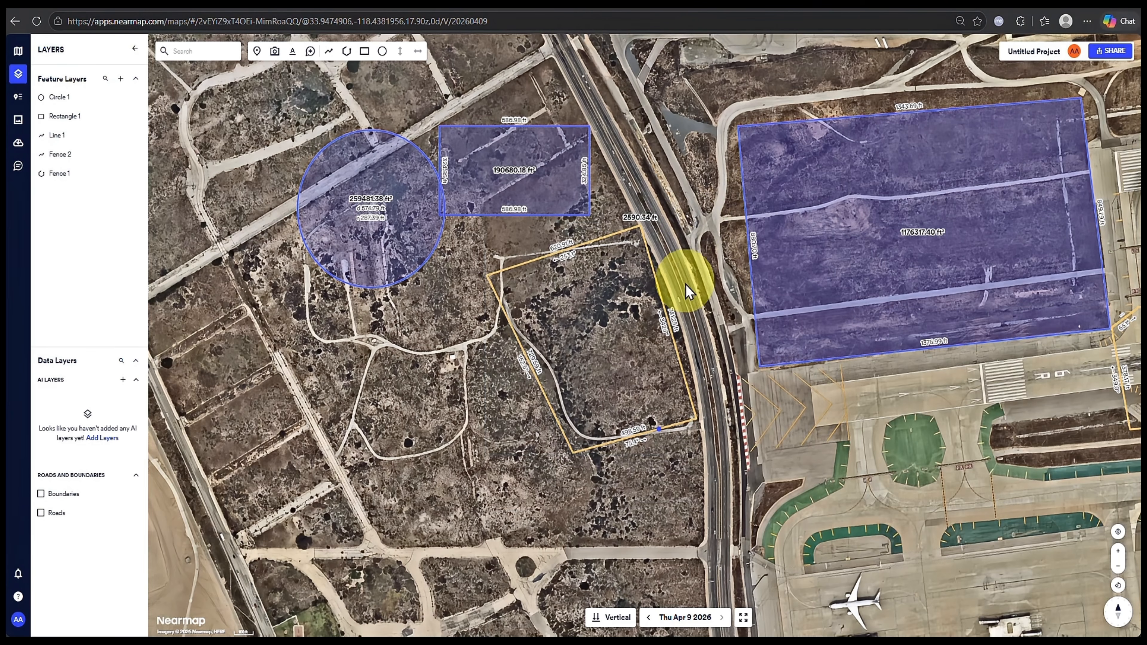
pyautogui.click(586, 254)
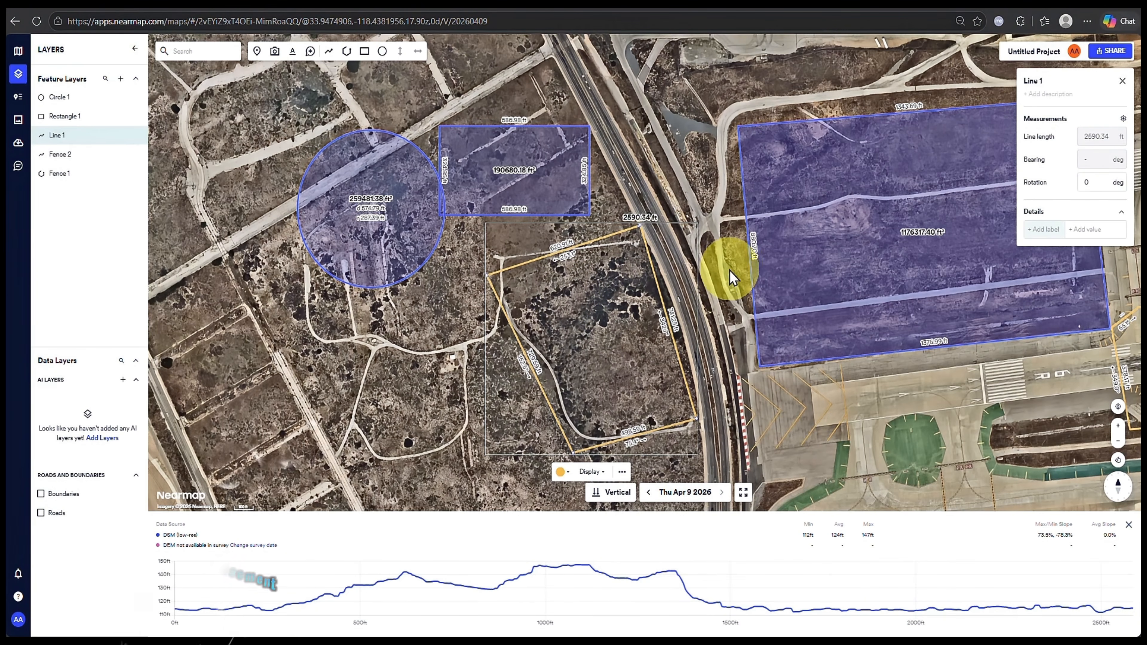
# - Move Circle 1 onto the road junction overlapping Fence 1's west edge
pyautogui.click(370, 212)
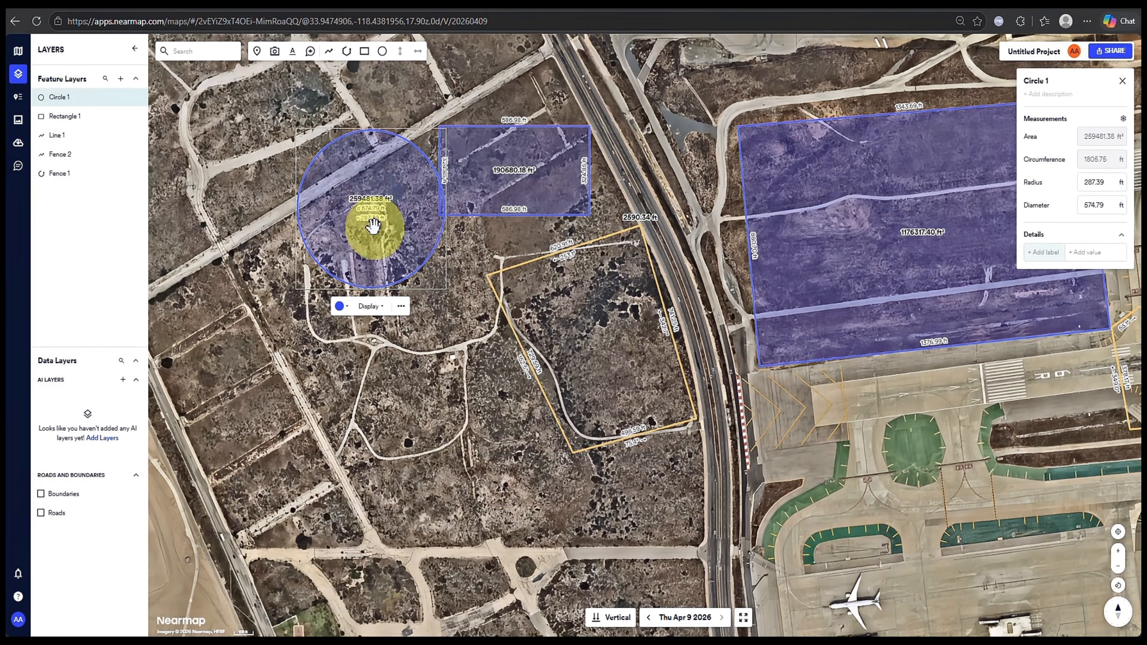
pyautogui.moveTo(372, 226); pyautogui.dragTo(711, 284)
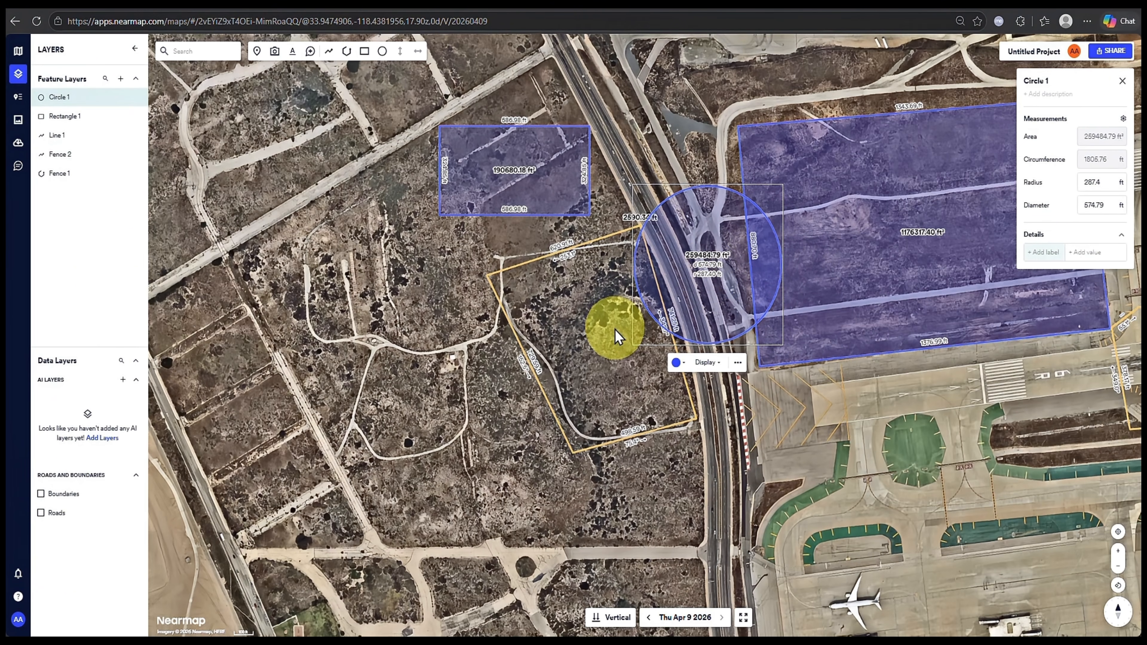
pyautogui.moveTo(717, 282); pyautogui.dragTo(712, 292)
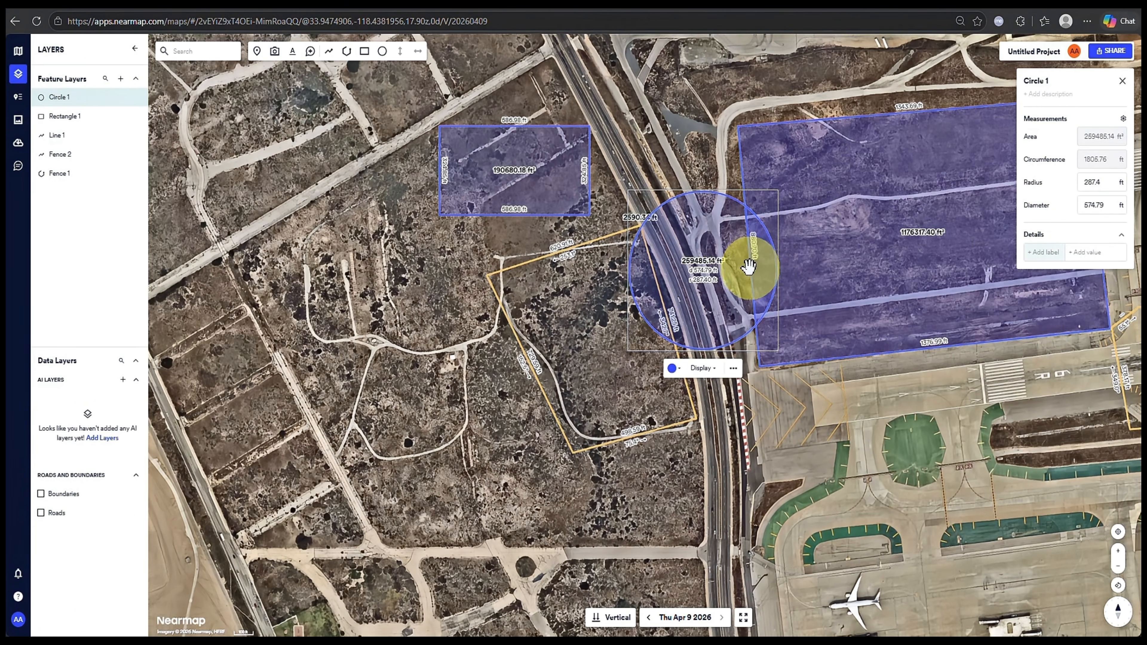
# - Move Circle 1 onto Fence 1's southeast corner so that it overlaps the start of Fence 2
pyautogui.moveTo(869, 431); pyautogui.dragTo(525, 422)
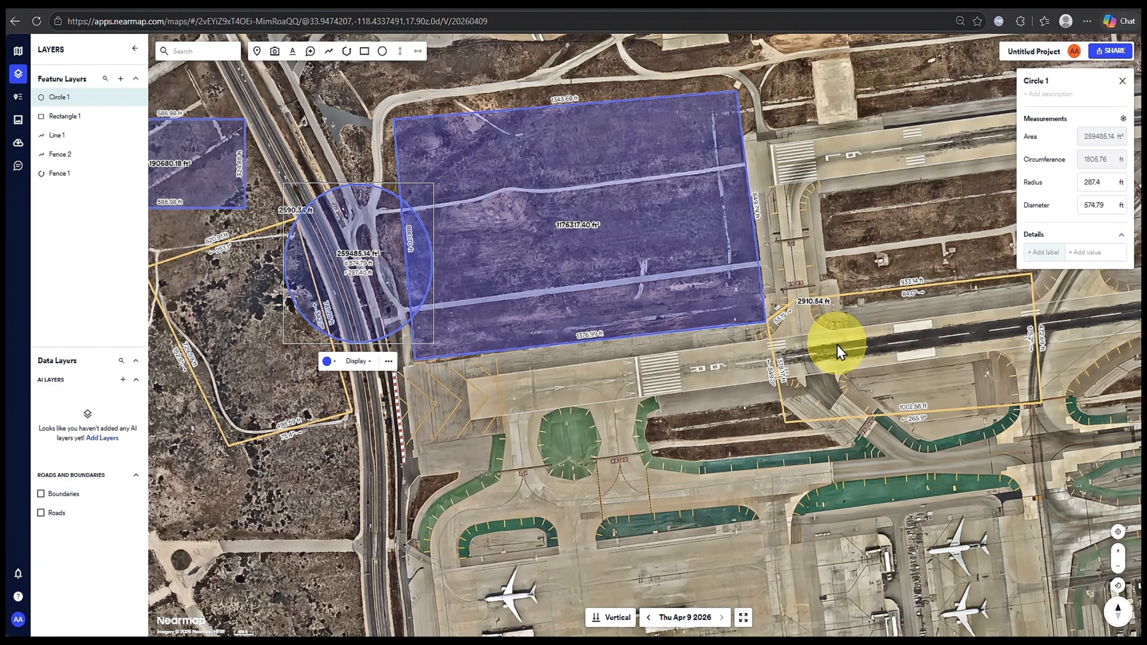
pyautogui.moveTo(354, 260); pyautogui.dragTo(749, 302)
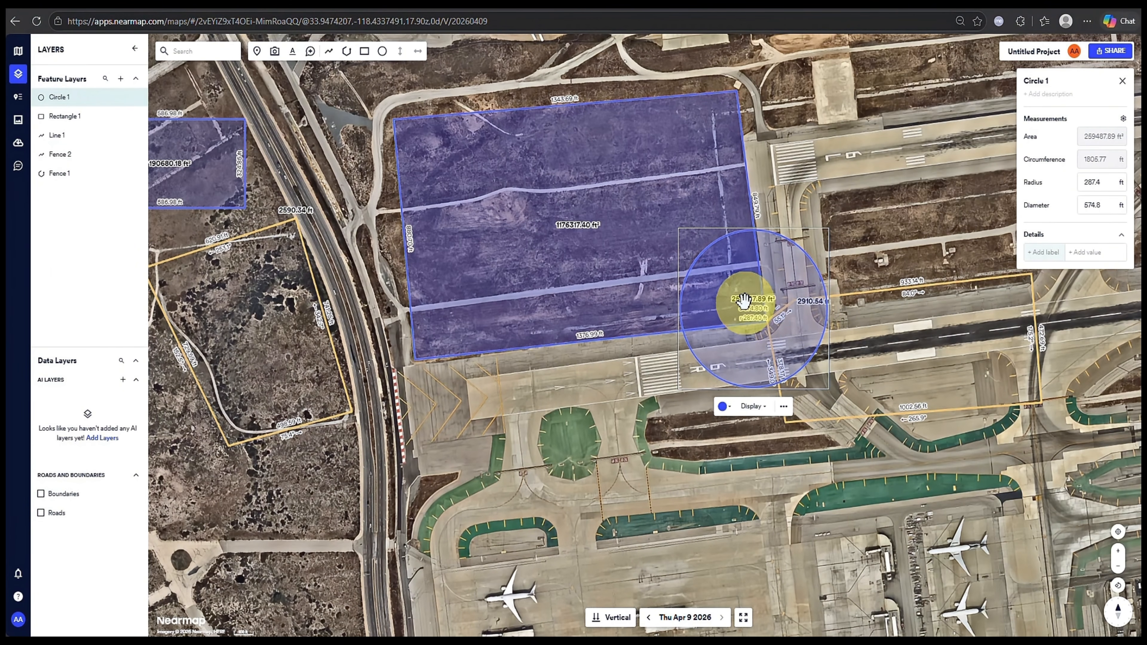
pyautogui.moveTo(743, 300); pyautogui.dragTo(737, 294)
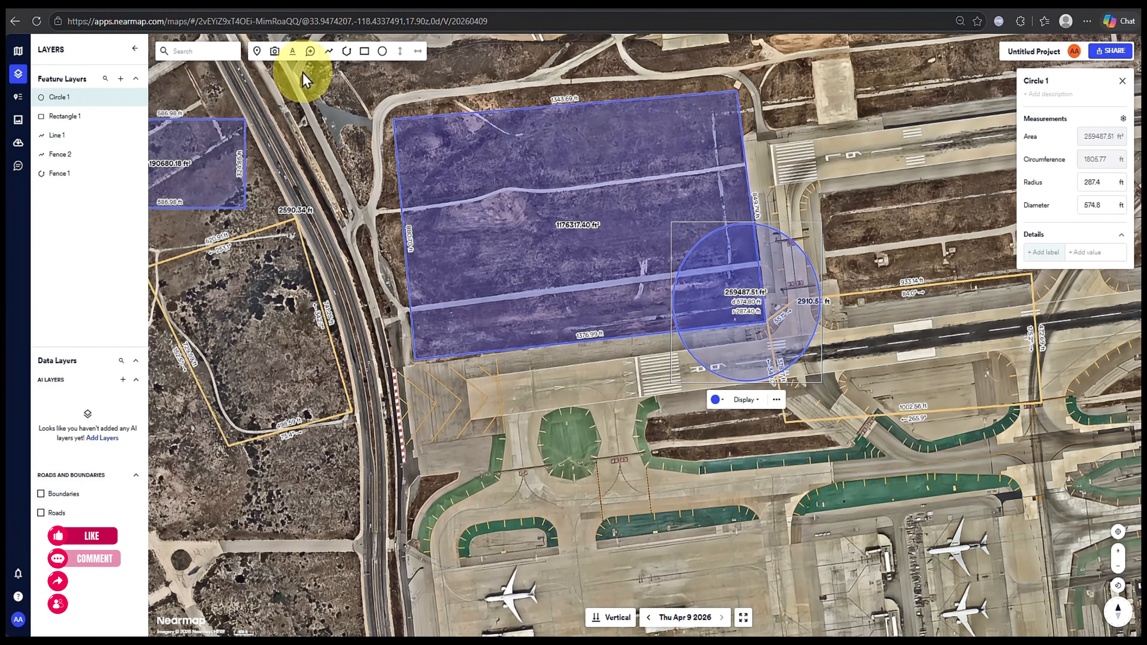
# - Draw a second circle with a radius of about 222 ft at the centre of the Fence 1 polygon
pyautogui.click(378, 55)
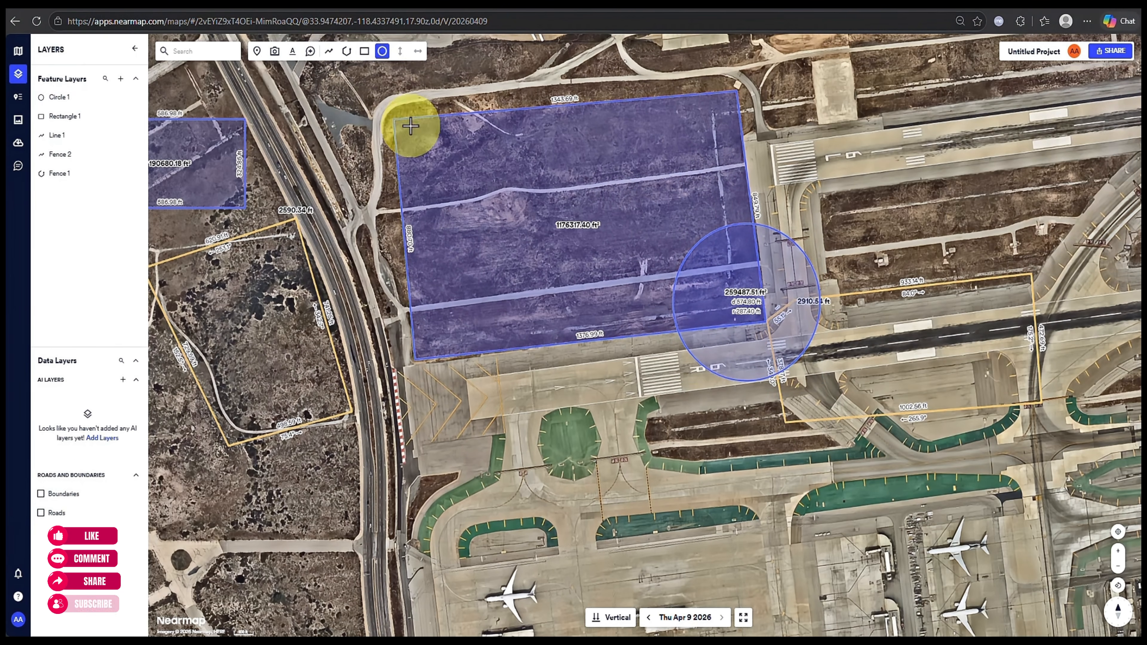
pyautogui.moveTo(547, 206)
pyautogui.mouseDown()
pyautogui.moveTo(581, 237)
pyautogui.moveTo(557, 203)
pyautogui.mouseUp()
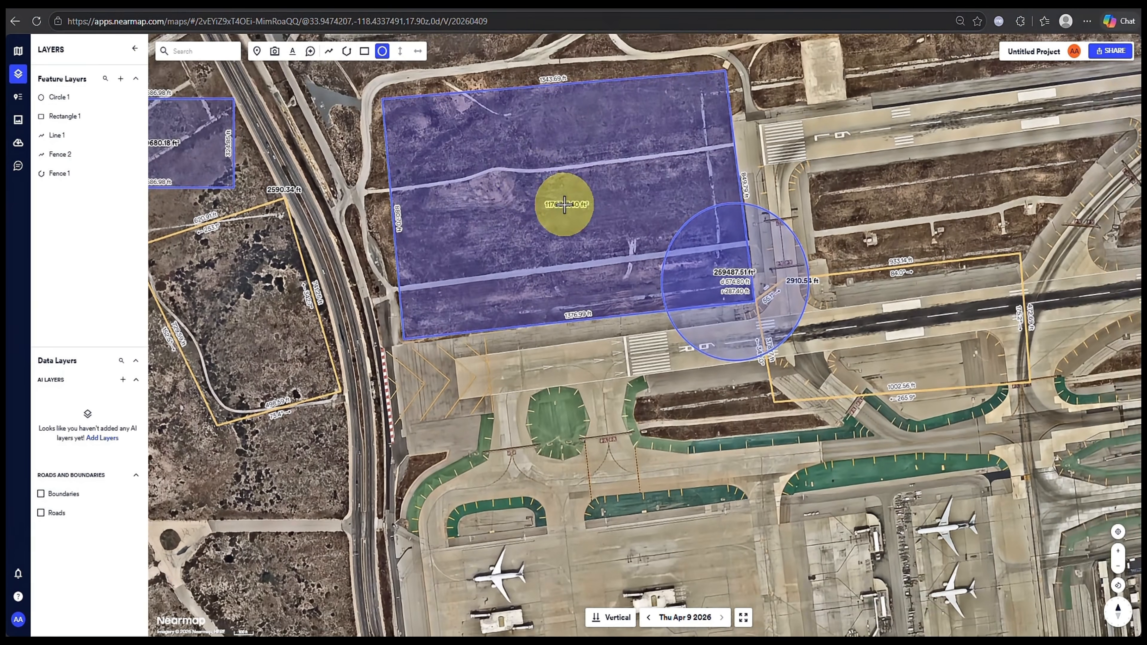
pyautogui.click(565, 204)
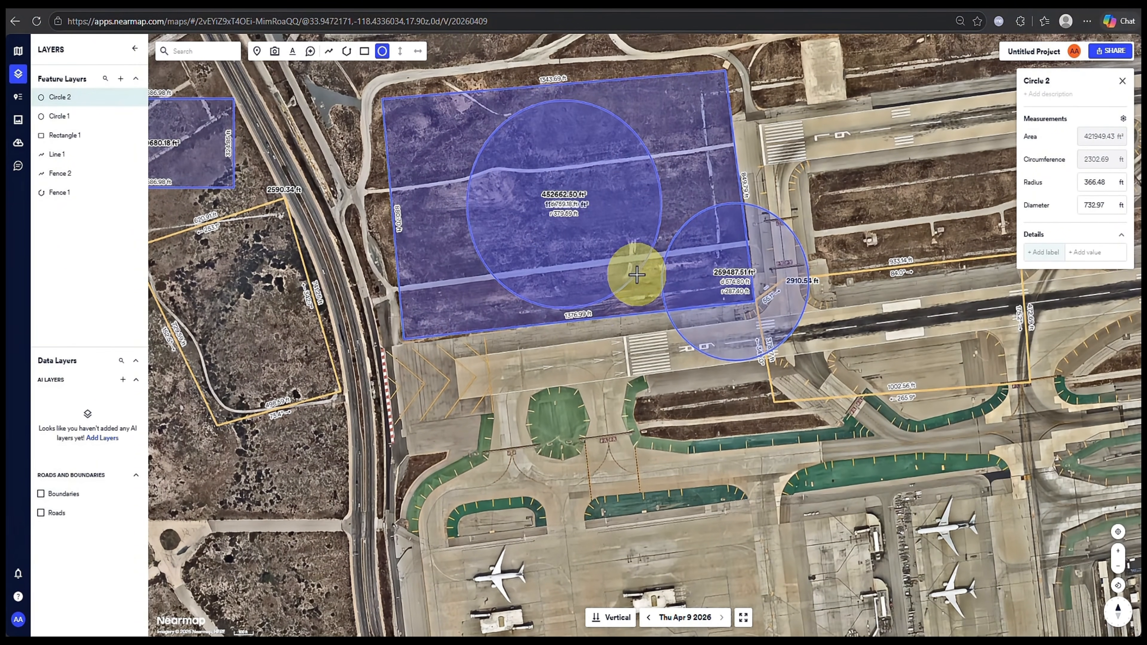
pyautogui.click(602, 251)
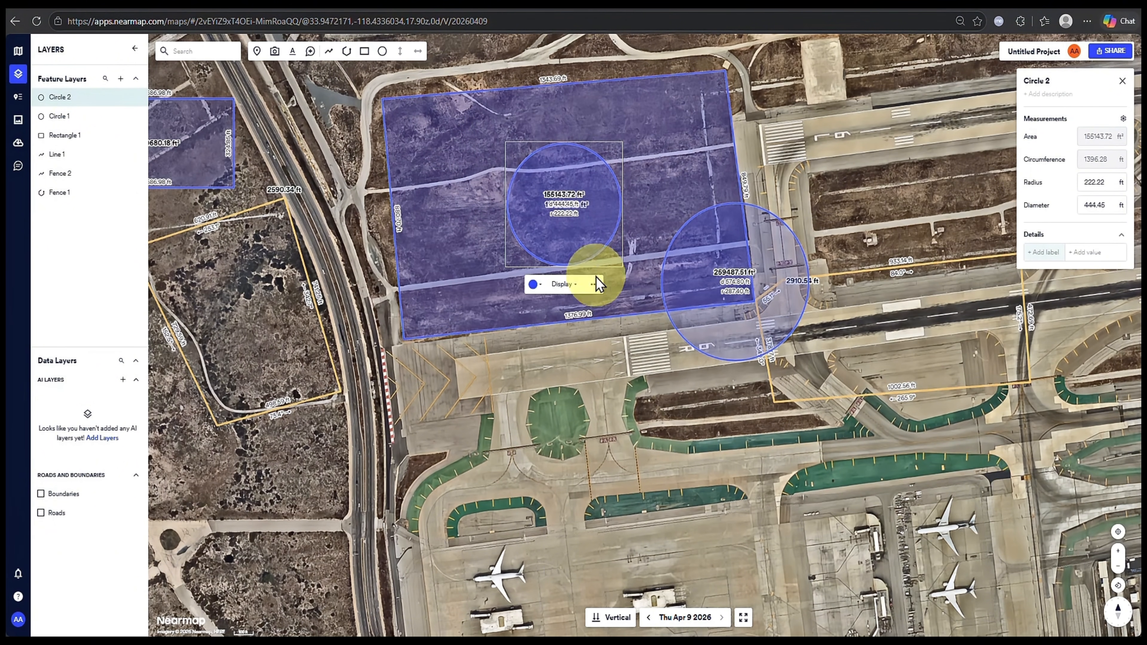
# - Show the Boundaries layer over a wider view of the airfield and its surroundings
pyautogui.scroll(-2, 704, 303)
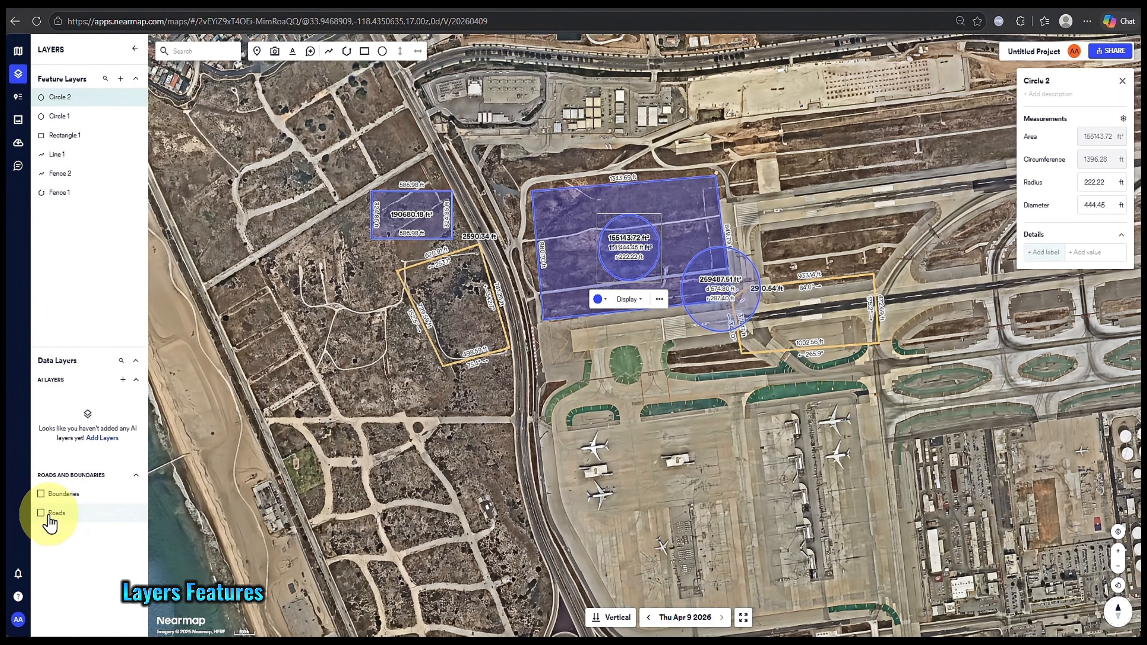
pyautogui.click(41, 496)
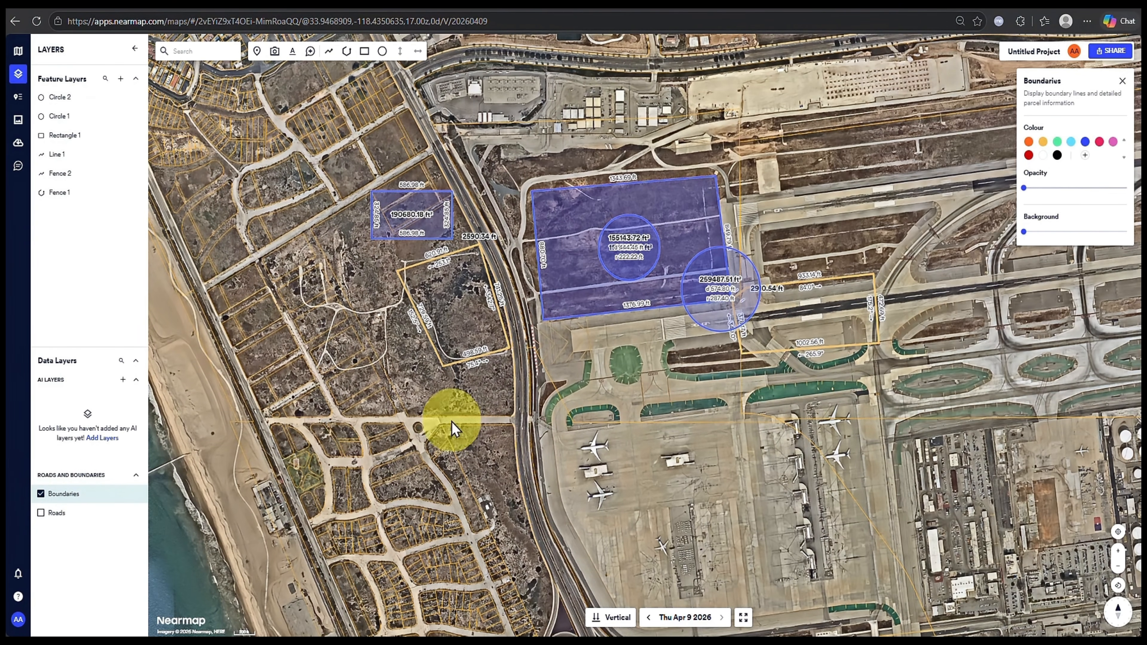
# - Turn on the Roads overlay over the coastal streets, raise its road opacity and darken its background about halfway
pyautogui.doubleClick(373, 519)
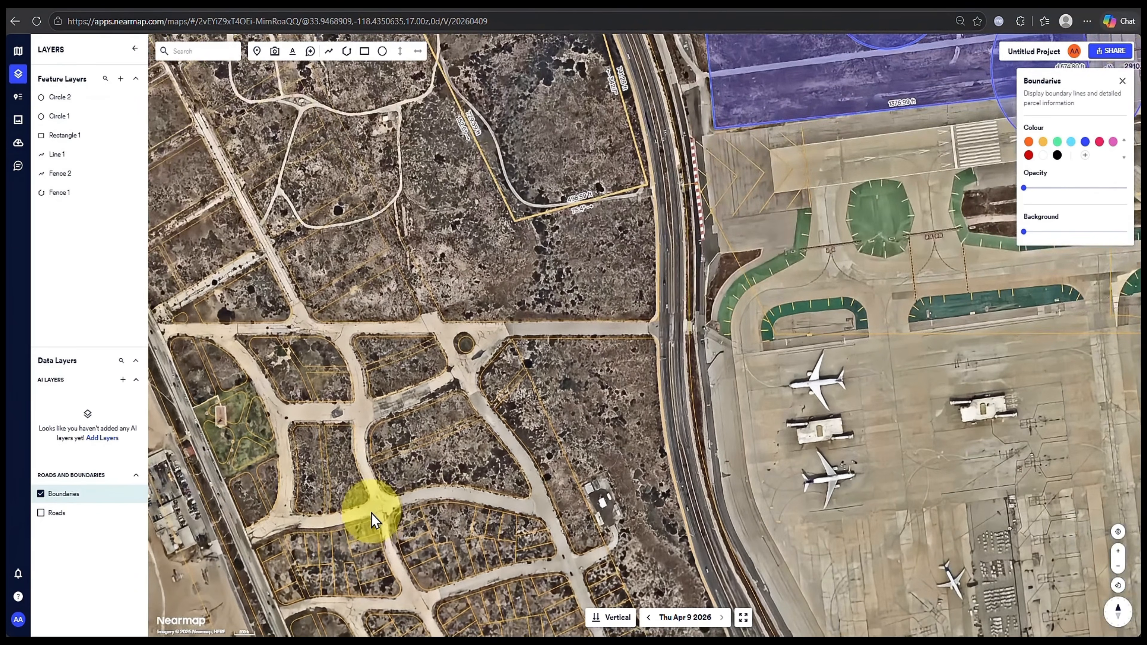
pyautogui.click(40, 514)
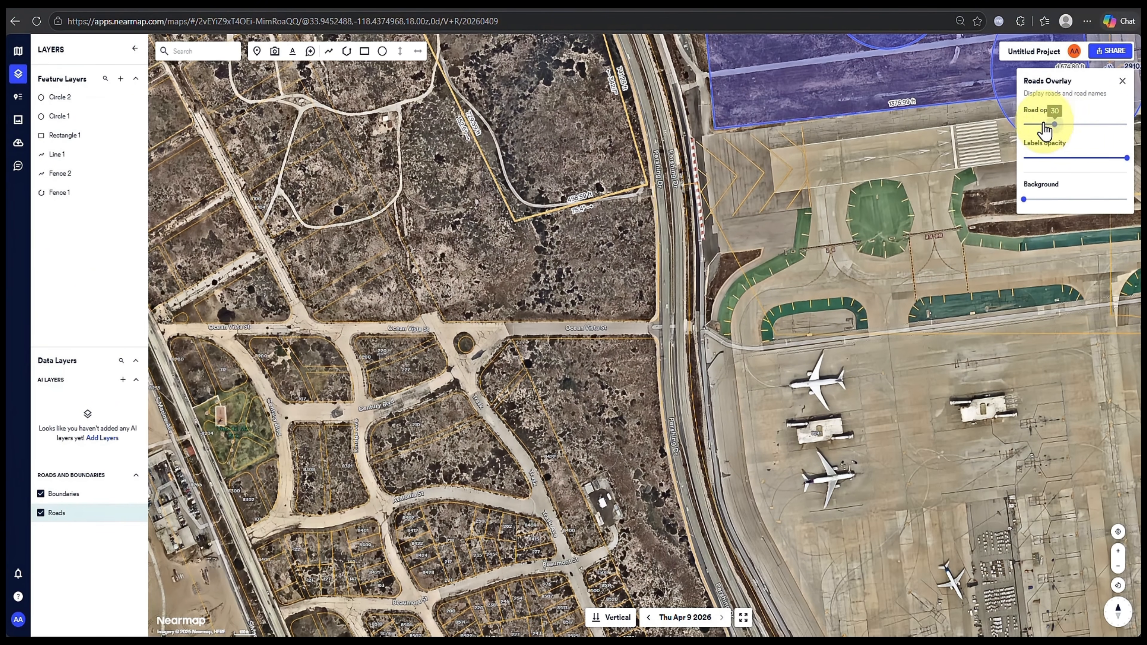
pyautogui.moveTo(1069, 132); pyautogui.dragTo(1094, 136)
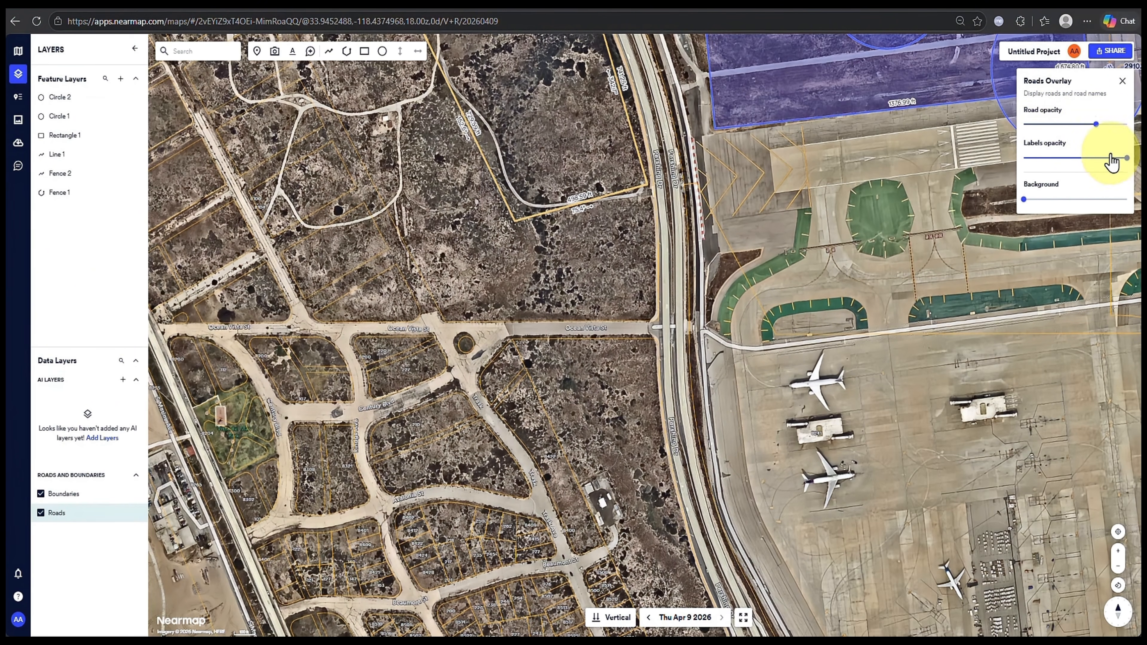
pyautogui.moveTo(1025, 199); pyautogui.dragTo(1075, 200)
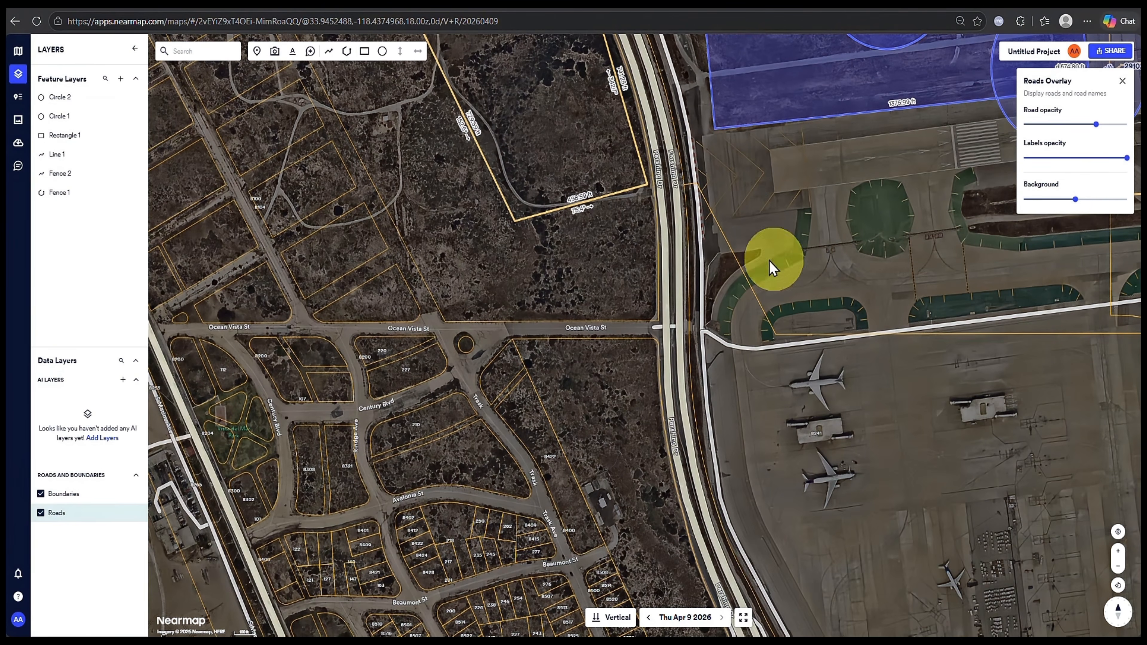
# - Slightly reduce the Roads overlay's background darkening over a wider airfield view, and hide the Roads and Boundaries layers
pyautogui.scroll(-3, 685, 273)
pyautogui.moveTo(803, 287); pyautogui.dragTo(673, 359)
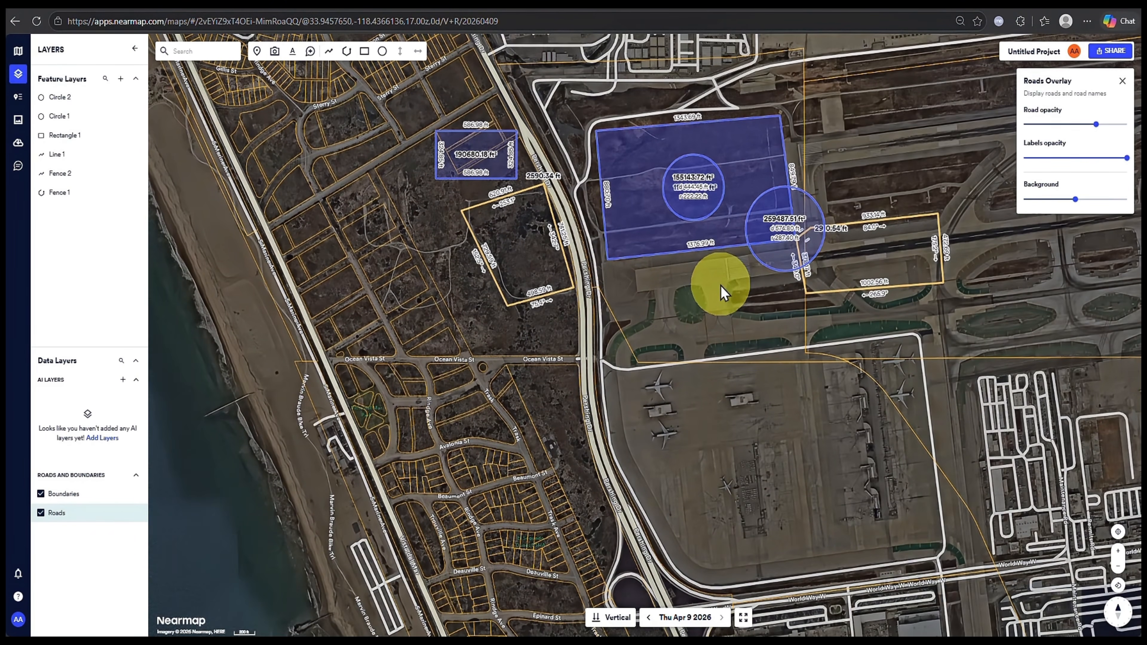
pyautogui.moveTo(1075, 200); pyautogui.dragTo(1064, 208)
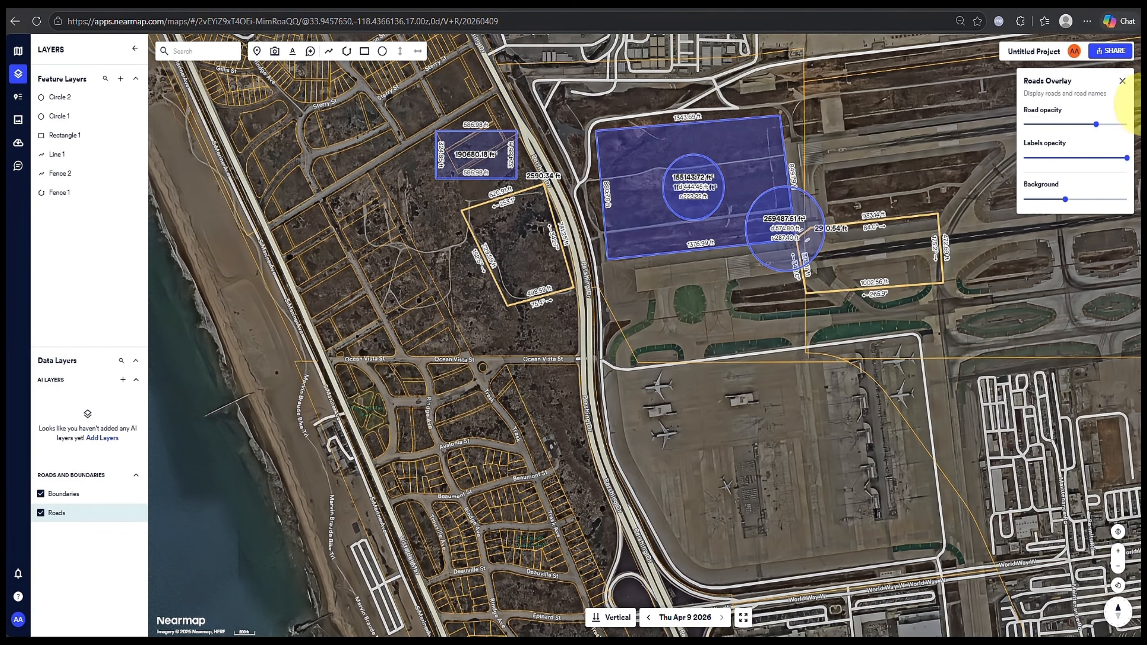
pyautogui.click(1121, 85)
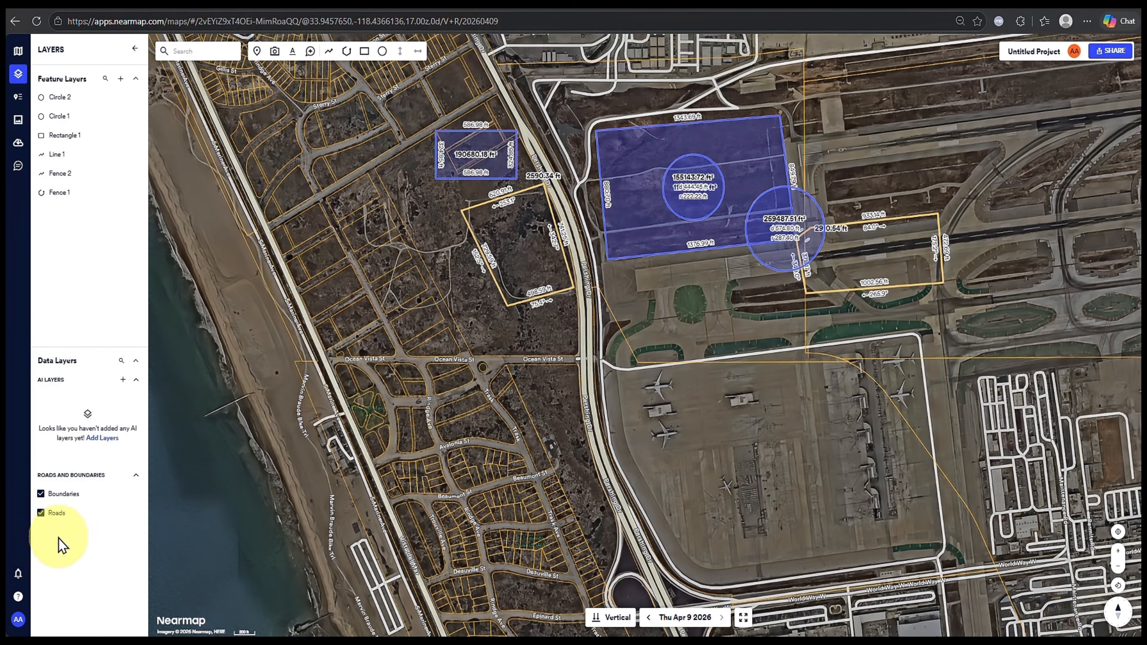
pyautogui.click(41, 514)
pyautogui.click(41, 494)
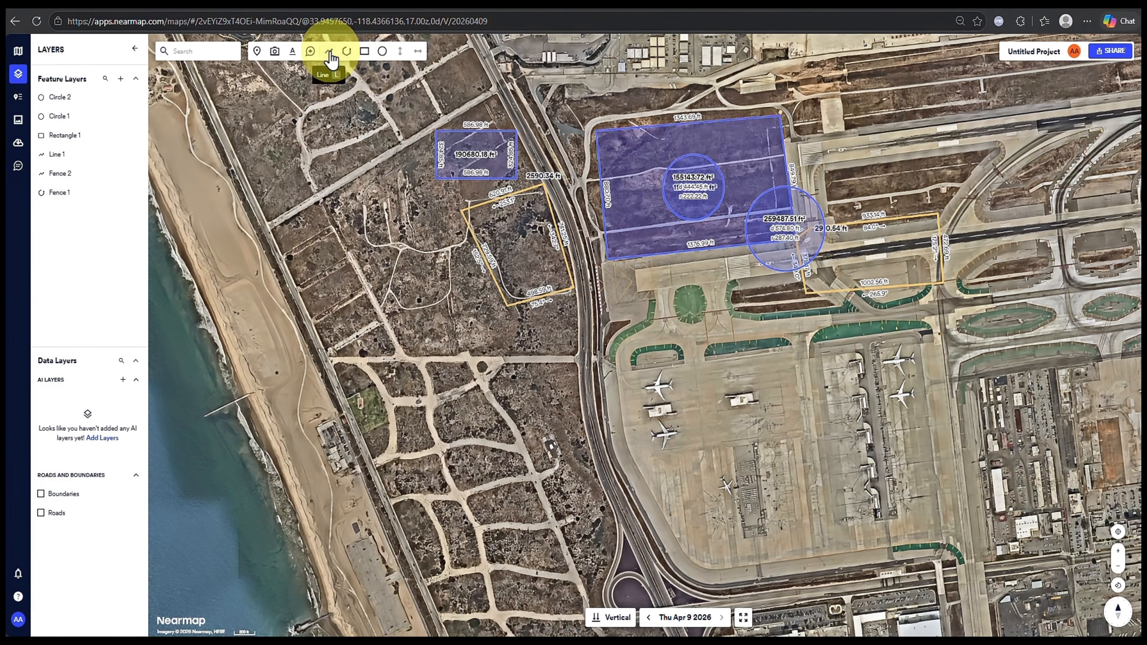
# - Post the comment "This Crane doesn't work" inside the Fence 1 polygon, just northeast of Circle 2
pyautogui.click(310, 58)
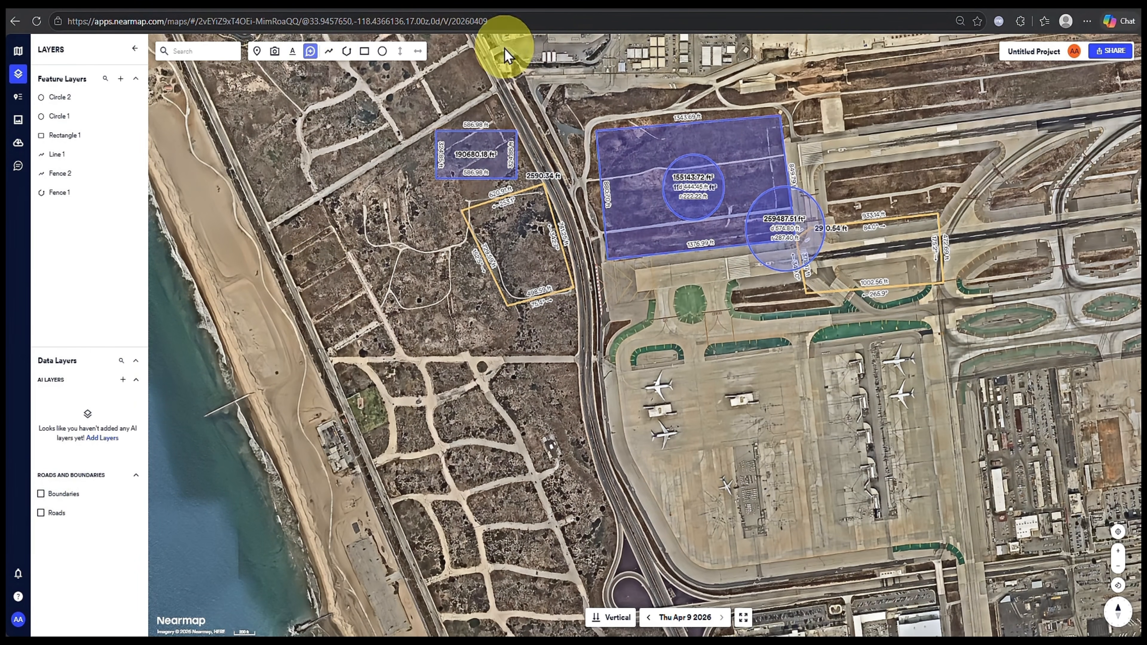
pyautogui.click(718, 175)
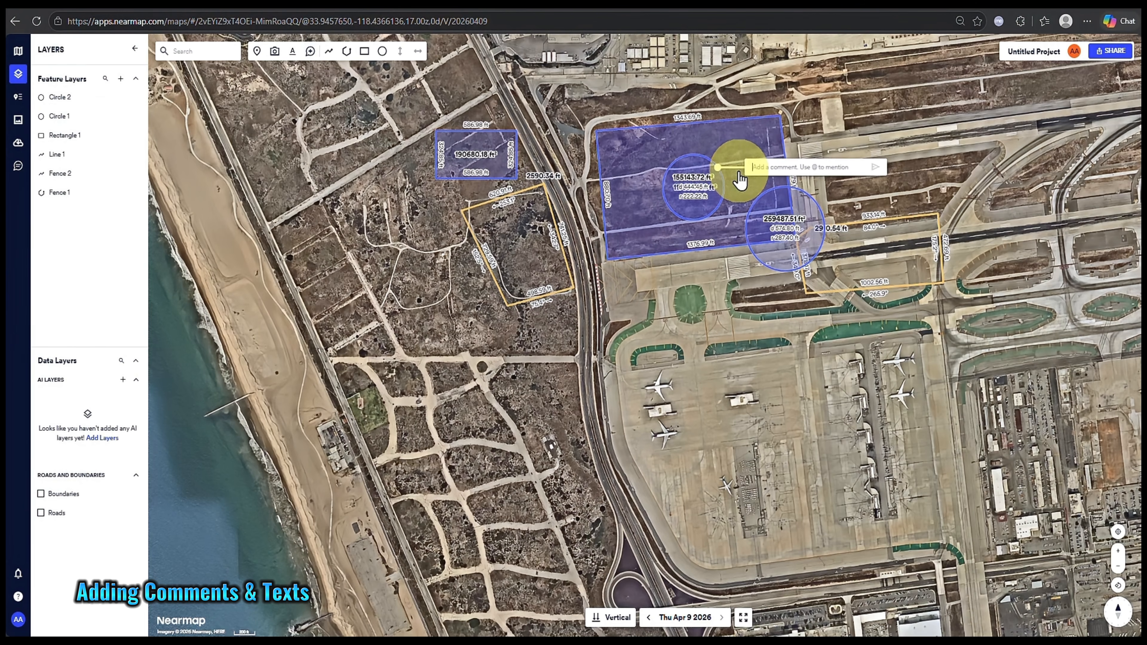
pyautogui.write('This Crane d')
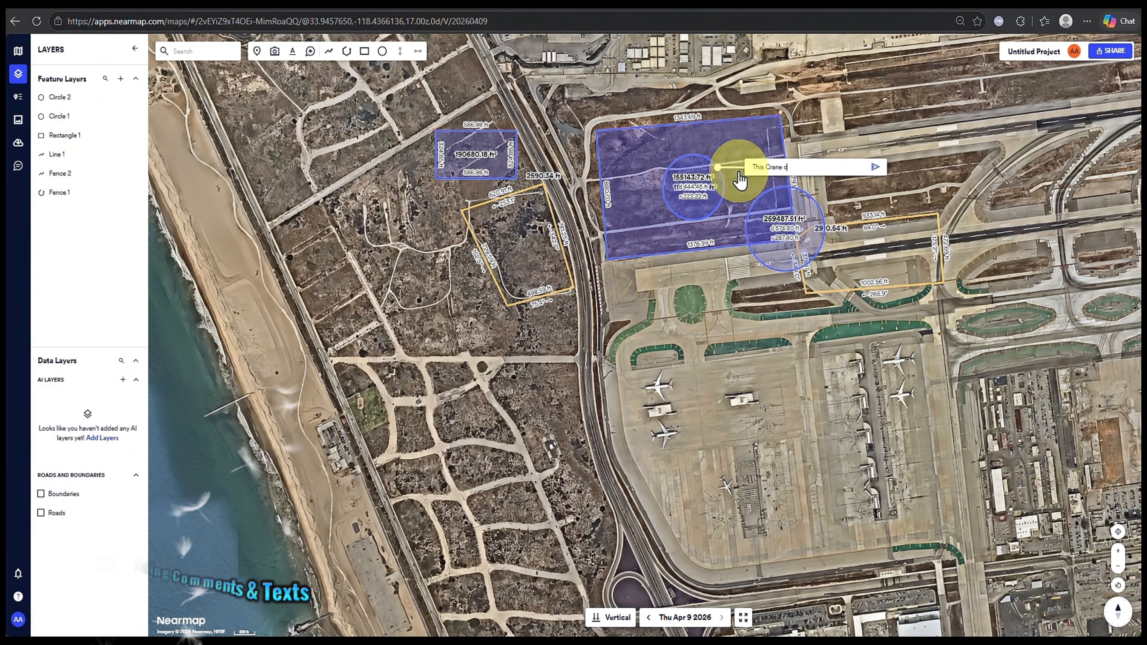
pyautogui.write("oesn't work")
pyautogui.press('Return')
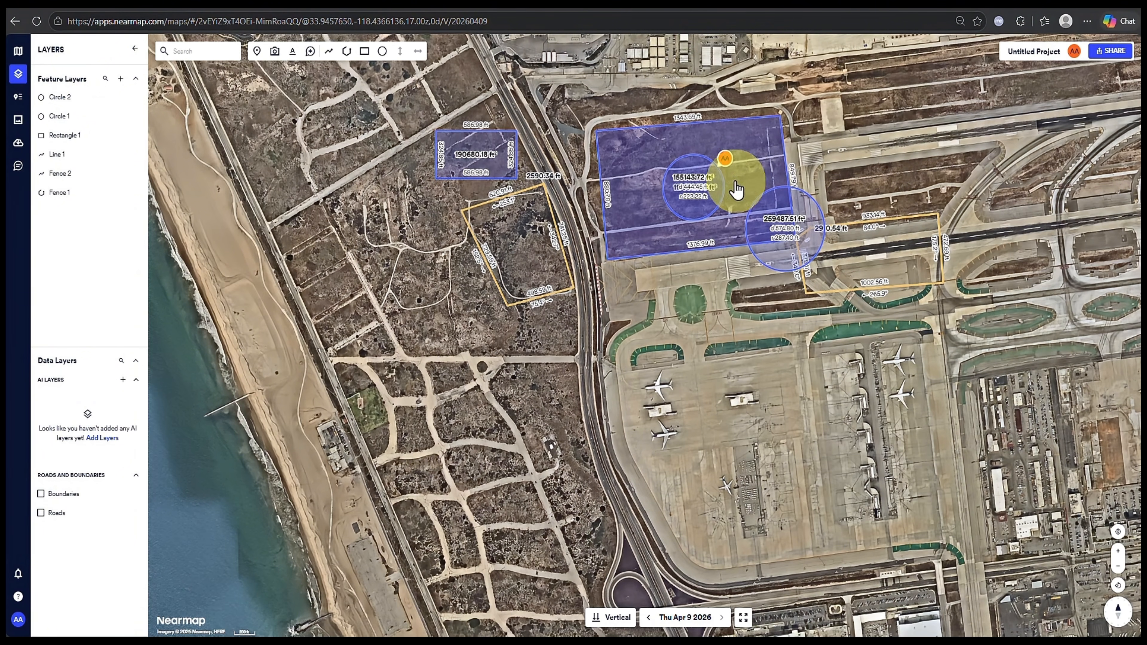
pyautogui.moveTo(721, 165)
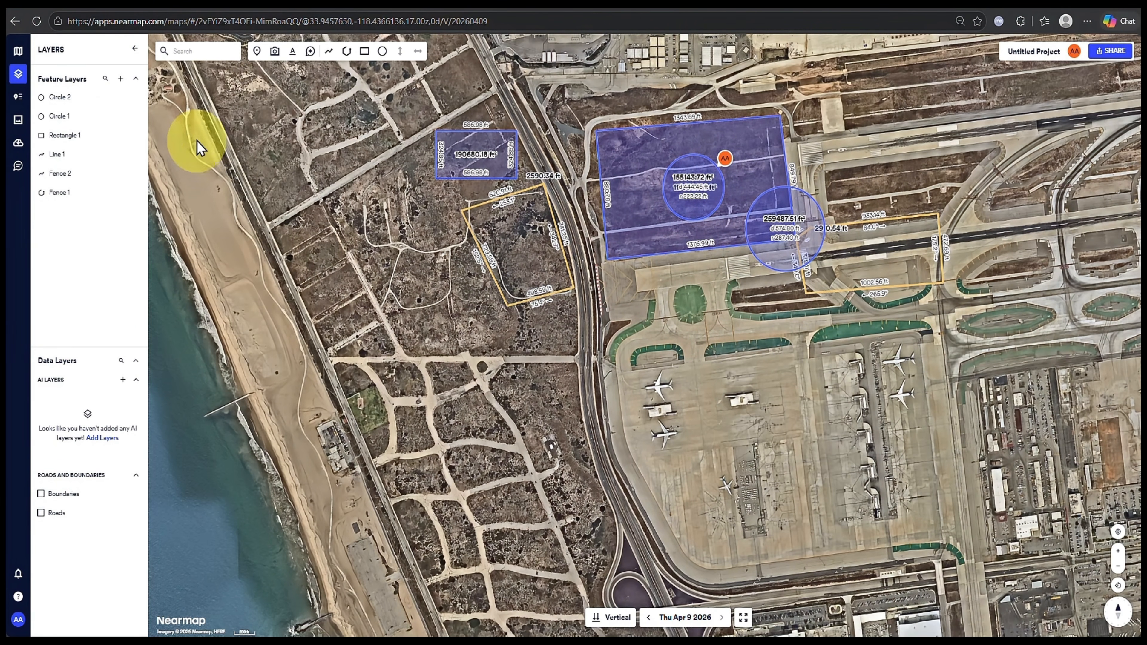
pyautogui.click(293, 55)
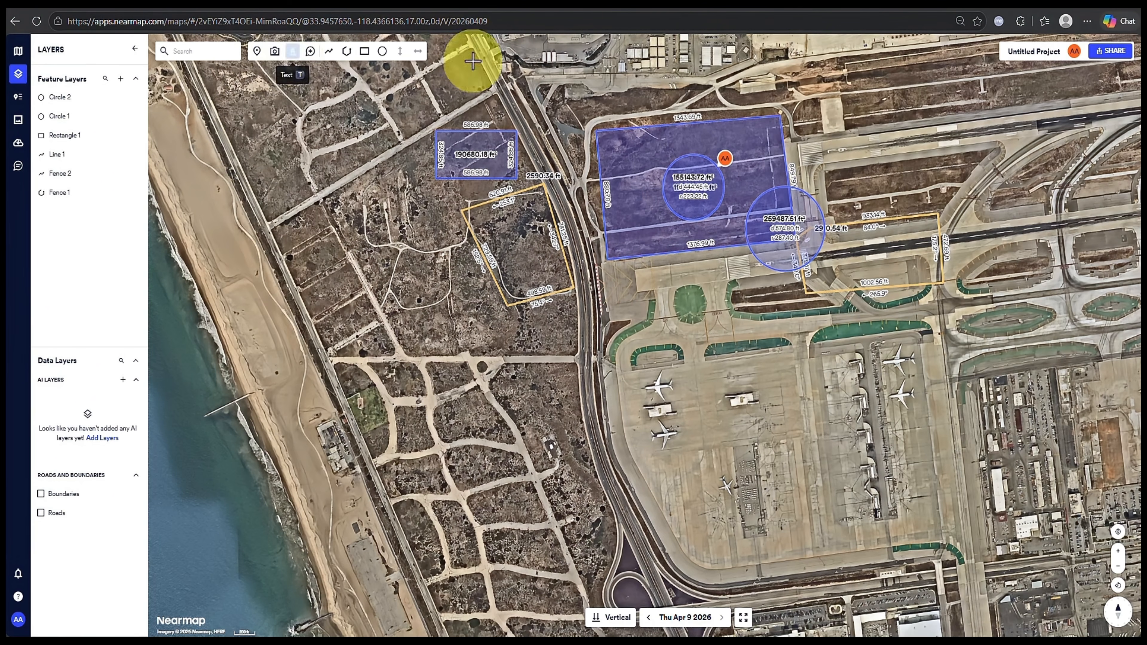
pyautogui.click(809, 195)
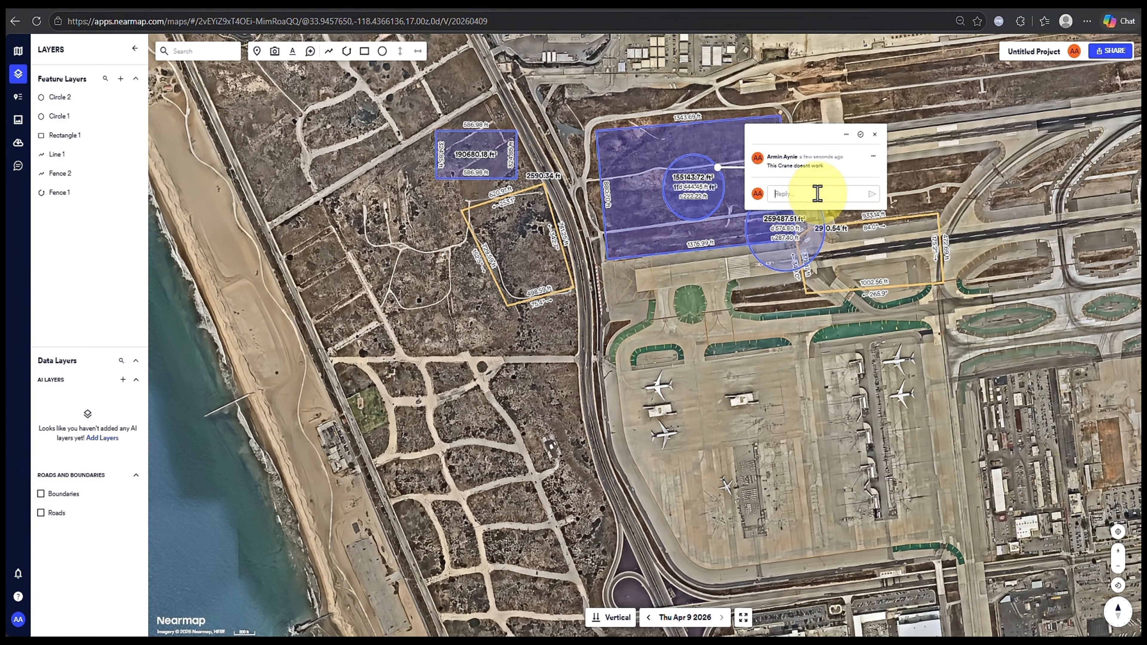
pyautogui.click(912, 189)
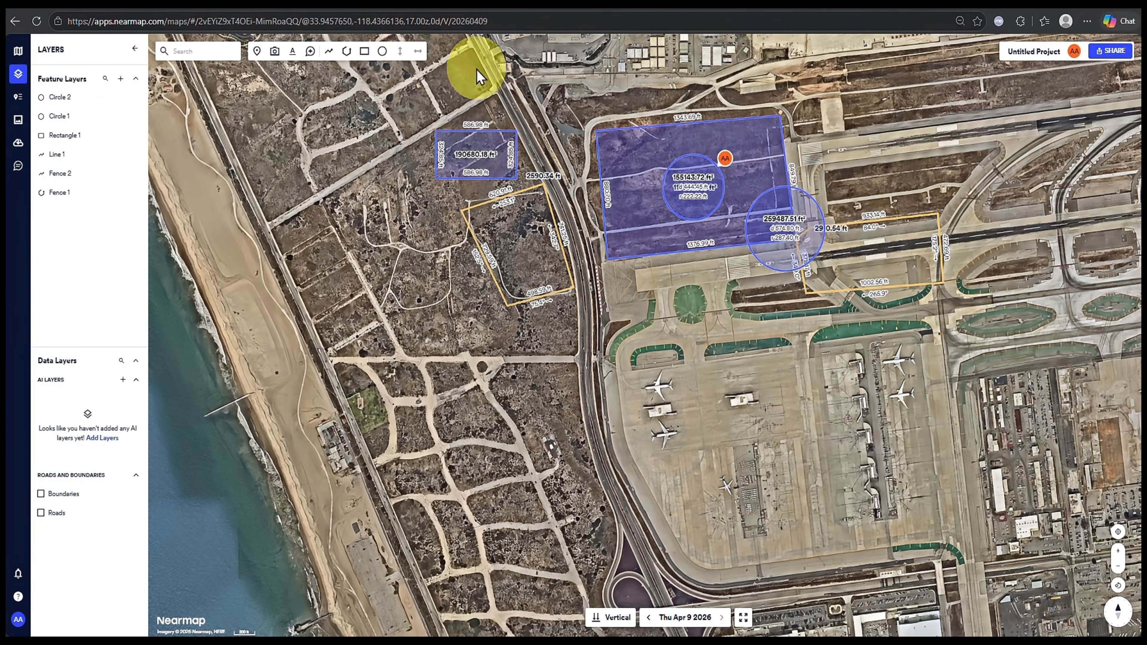
# - Add the text label "Do we need Crane here" at the north edge of the Fence 2 outline on the runway
pyautogui.click(292, 55)
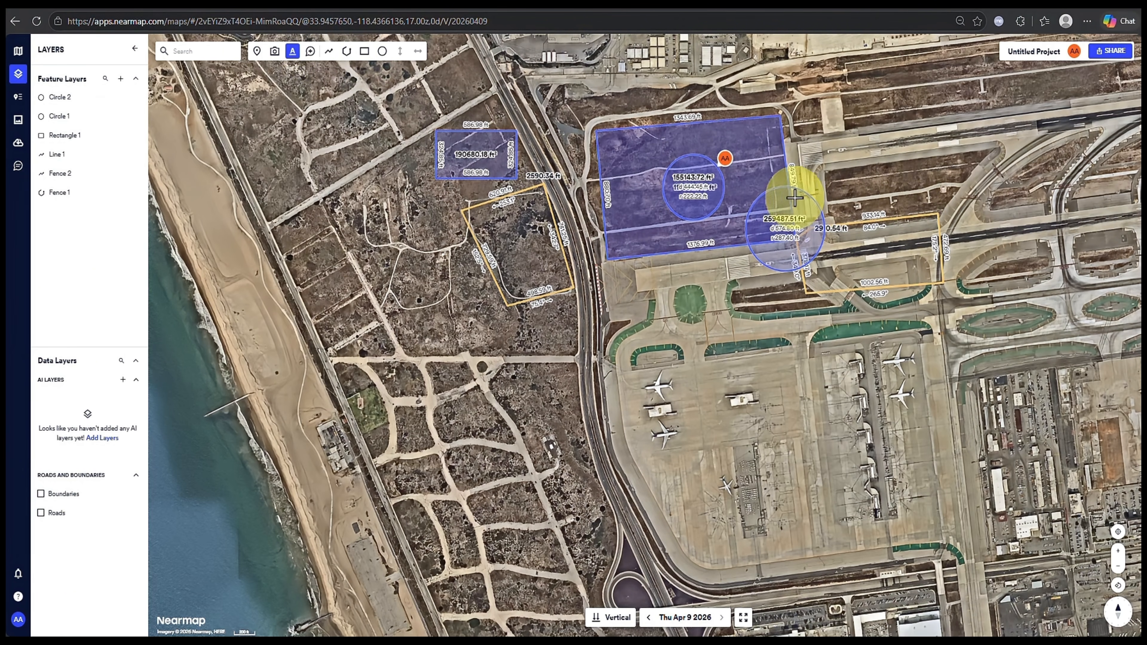
pyautogui.click(909, 218)
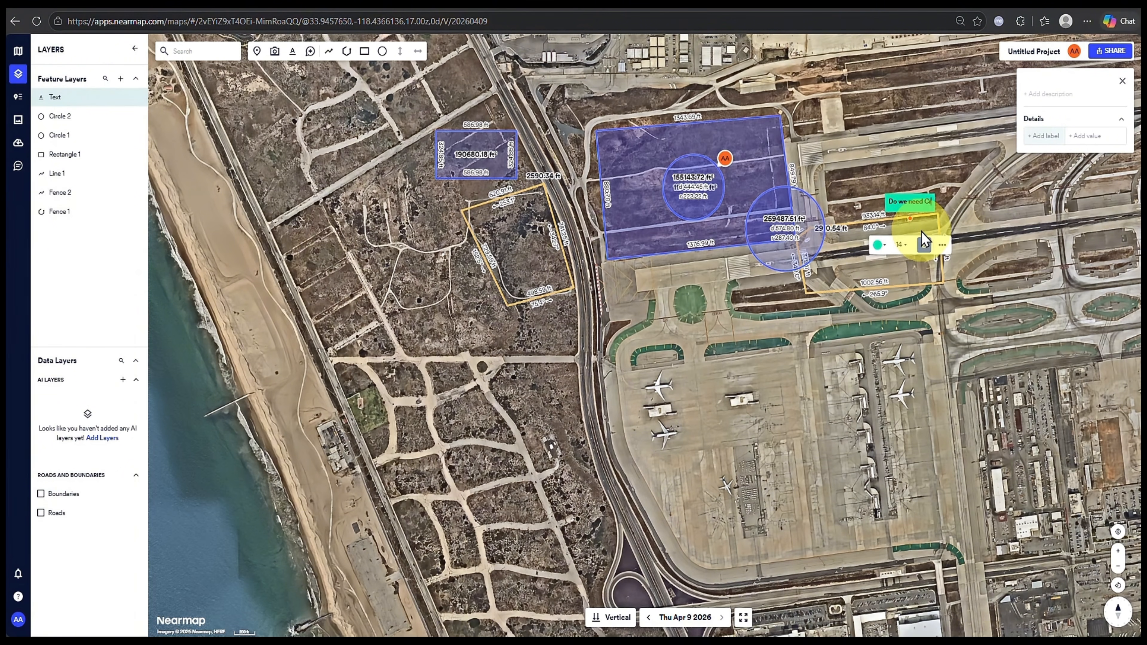
pyautogui.write('Do we need Crane here')
pyautogui.click(923, 244)
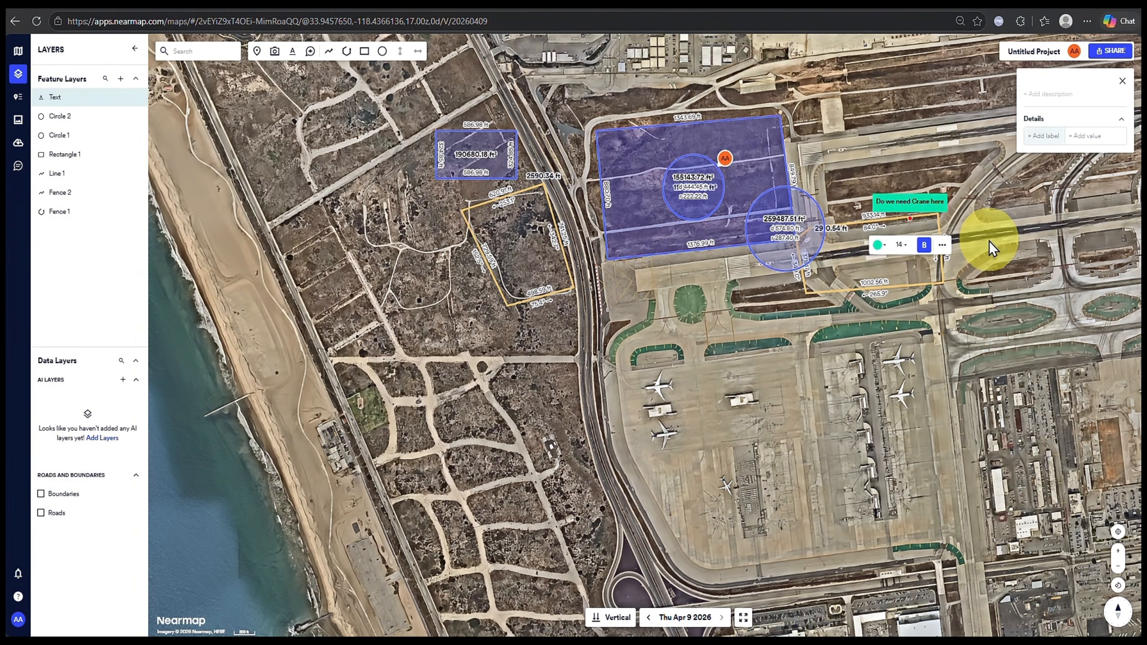
# - Review the text label's colour, font size and action options, and the feature layers' grouping, import and export options
pyautogui.click(888, 251)
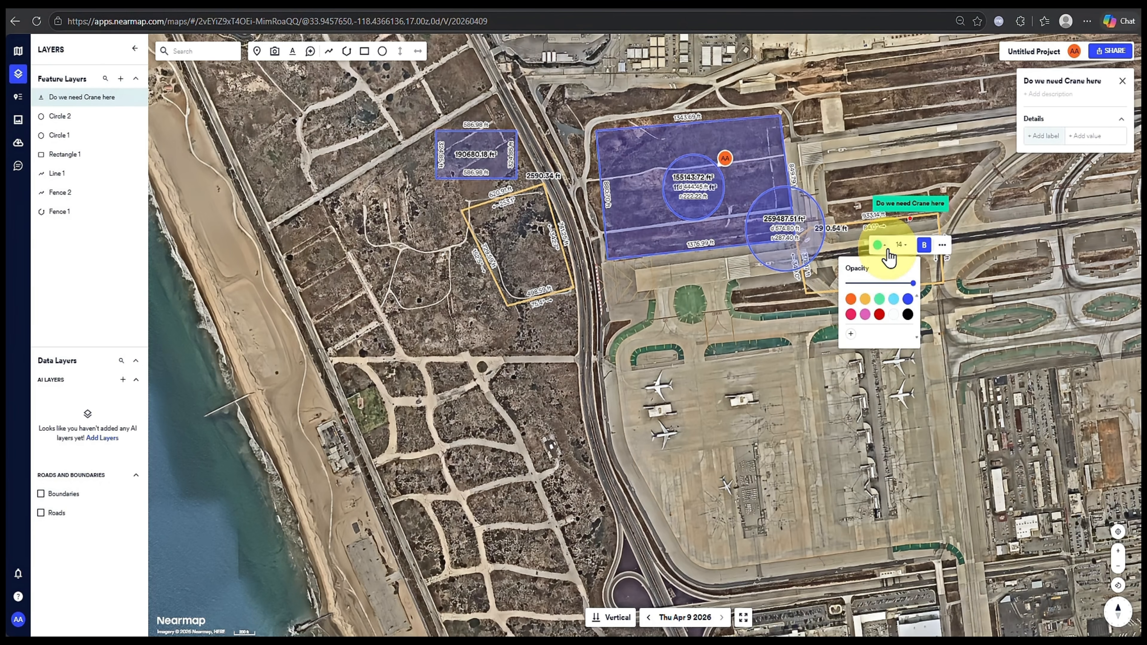
pyautogui.click(906, 251)
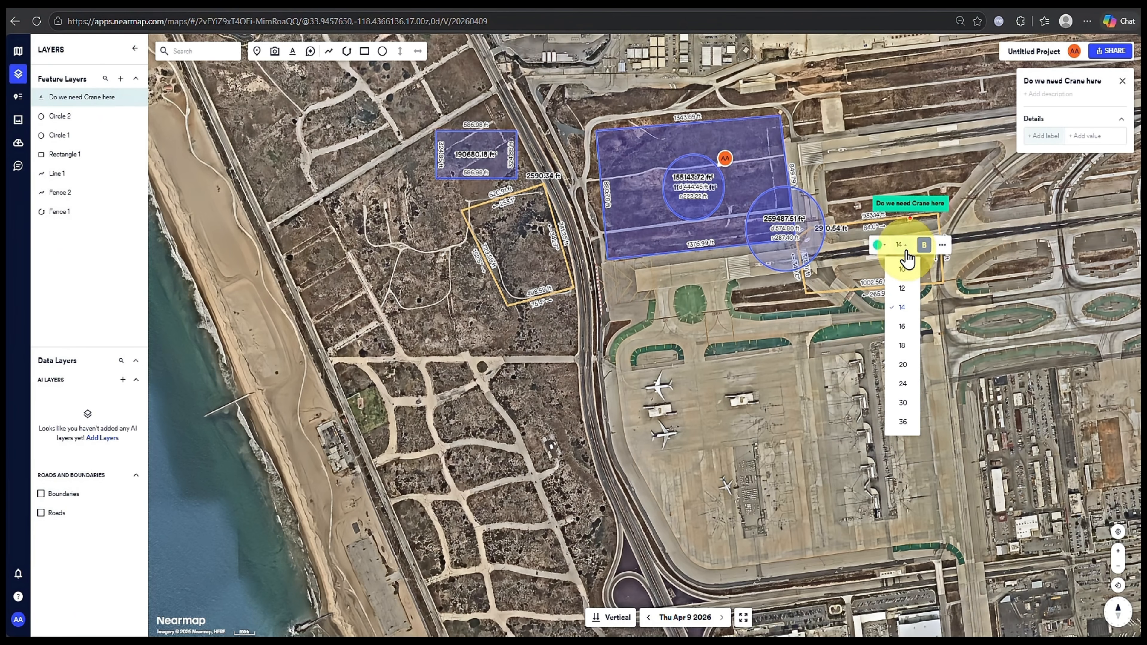
pyautogui.click(923, 249)
pyautogui.click(942, 245)
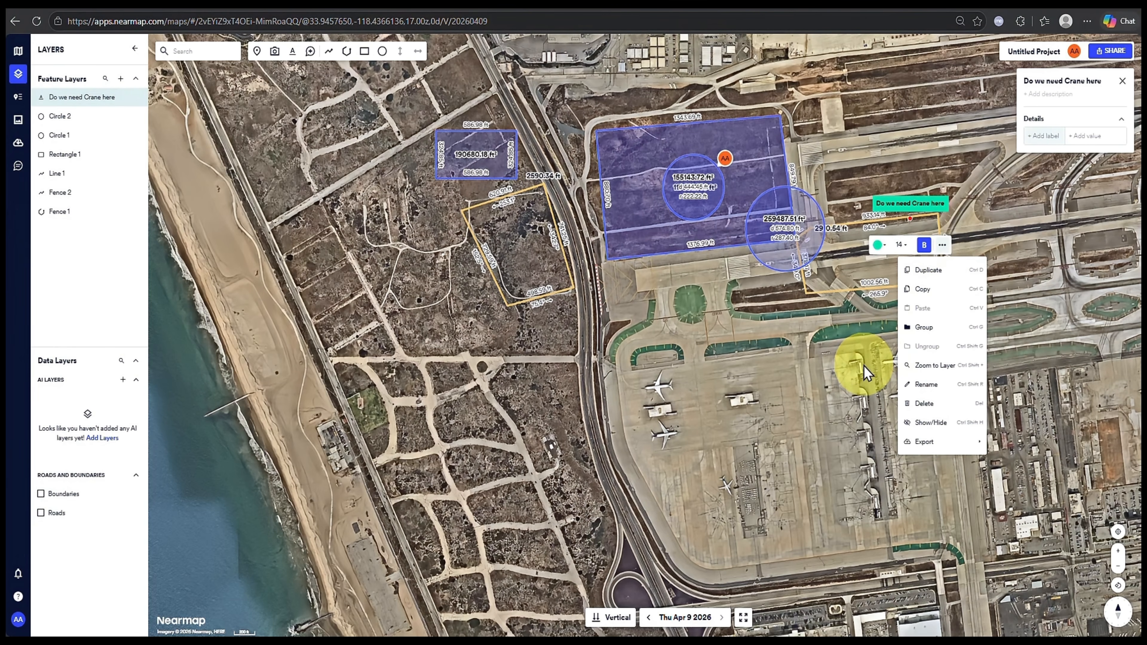
pyautogui.click(863, 373)
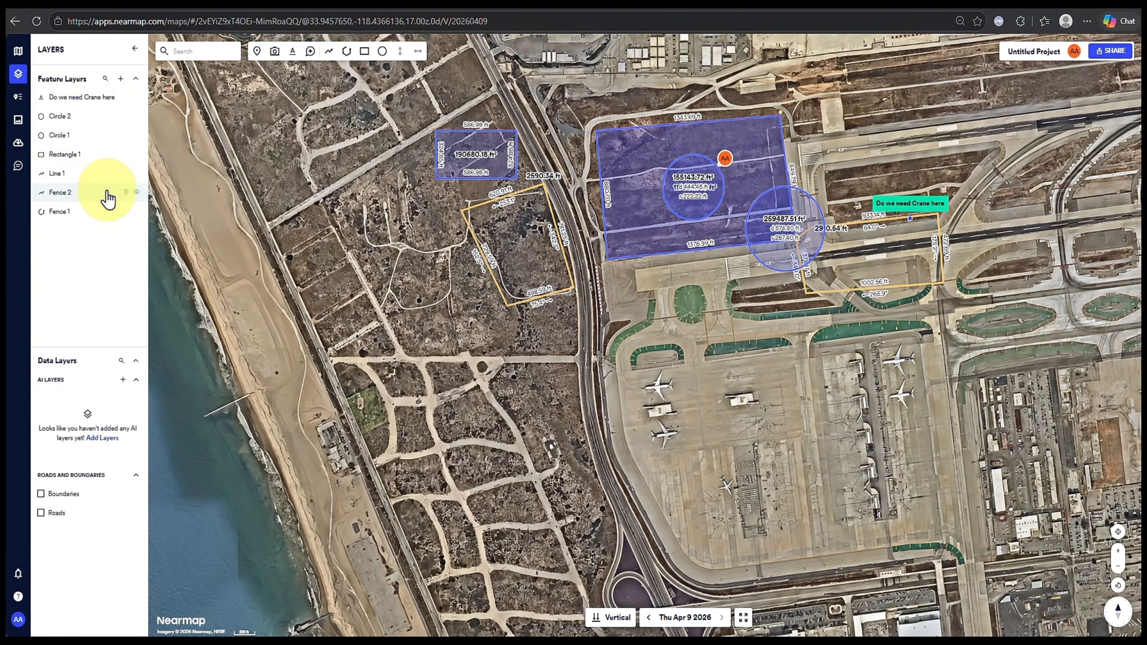
pyautogui.click(121, 79)
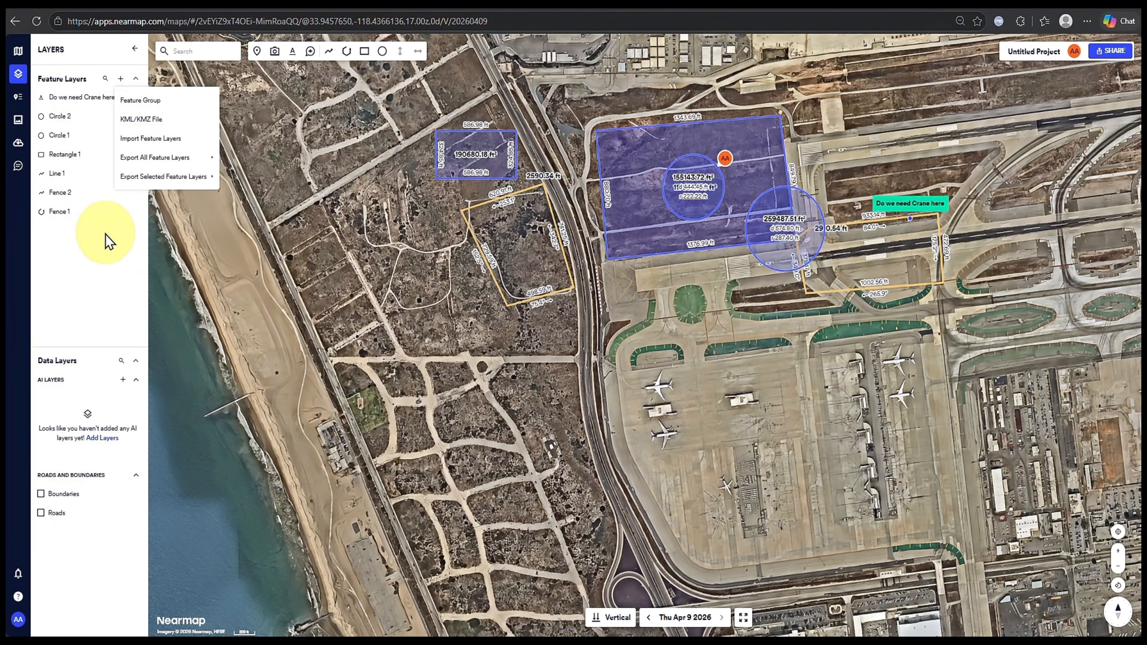
pyautogui.click(107, 244)
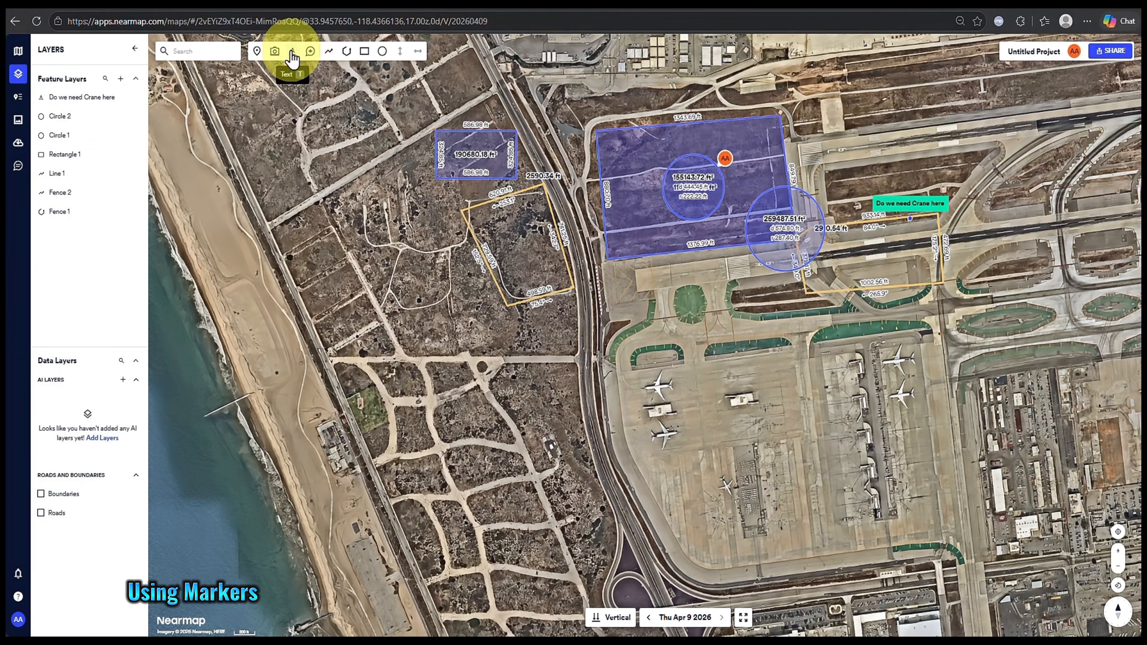
# - Place a marker near the apron's northwest corner, south of the Fence 1 polygon, and change its symbol to the location pin
pyautogui.click(257, 52)
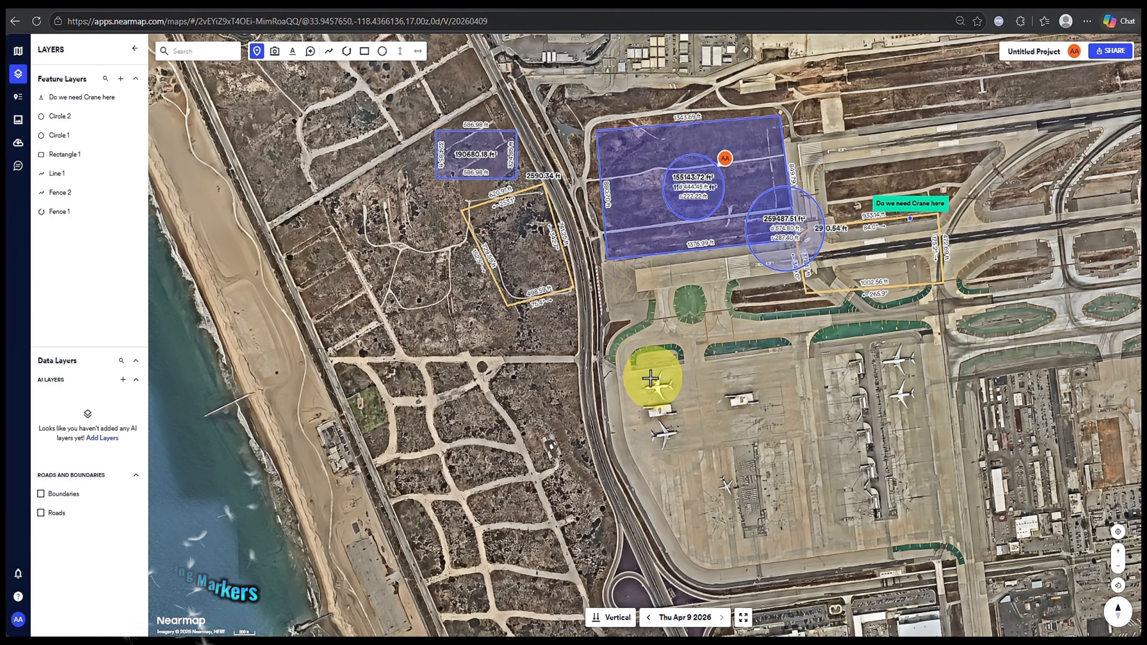
pyautogui.click(634, 344)
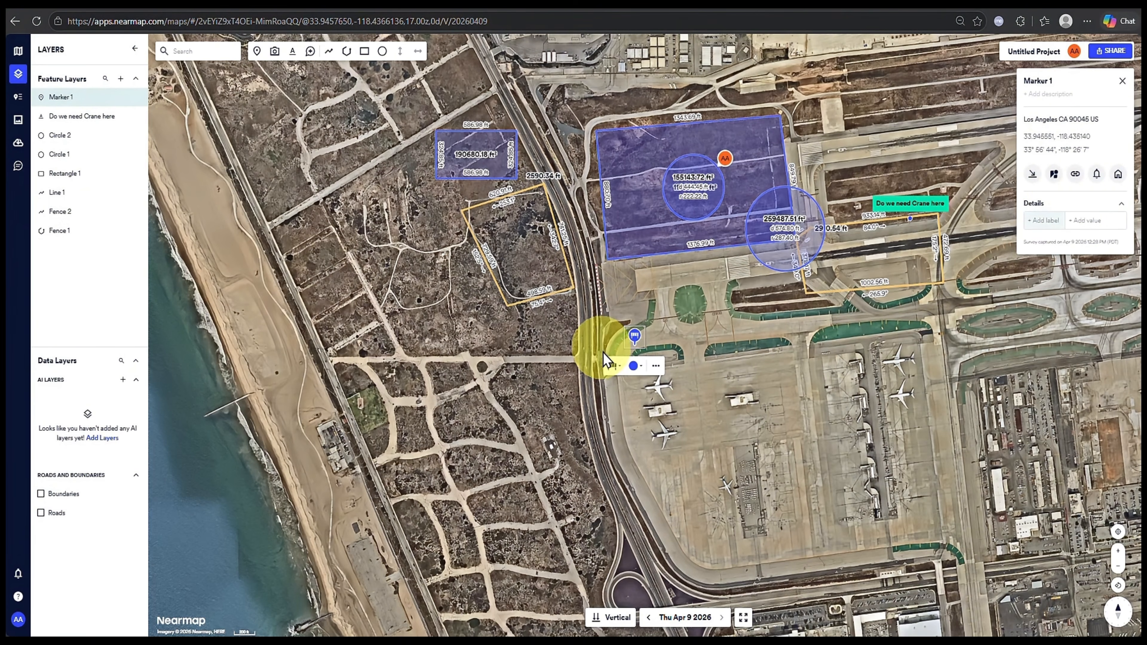
pyautogui.click(634, 366)
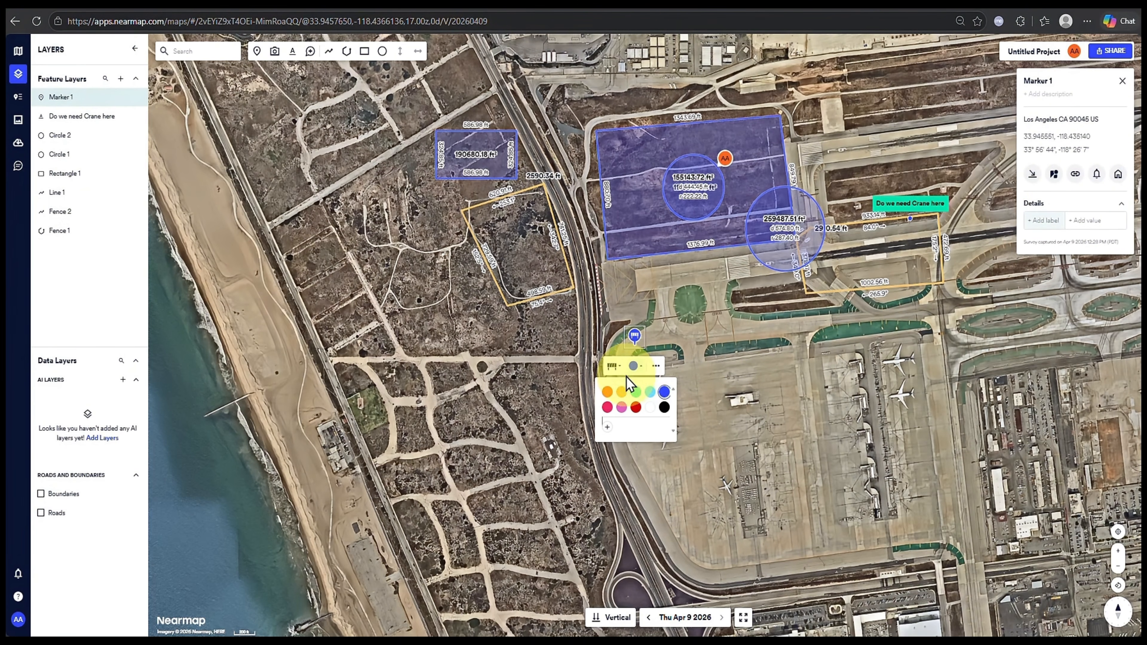
pyautogui.click(613, 366)
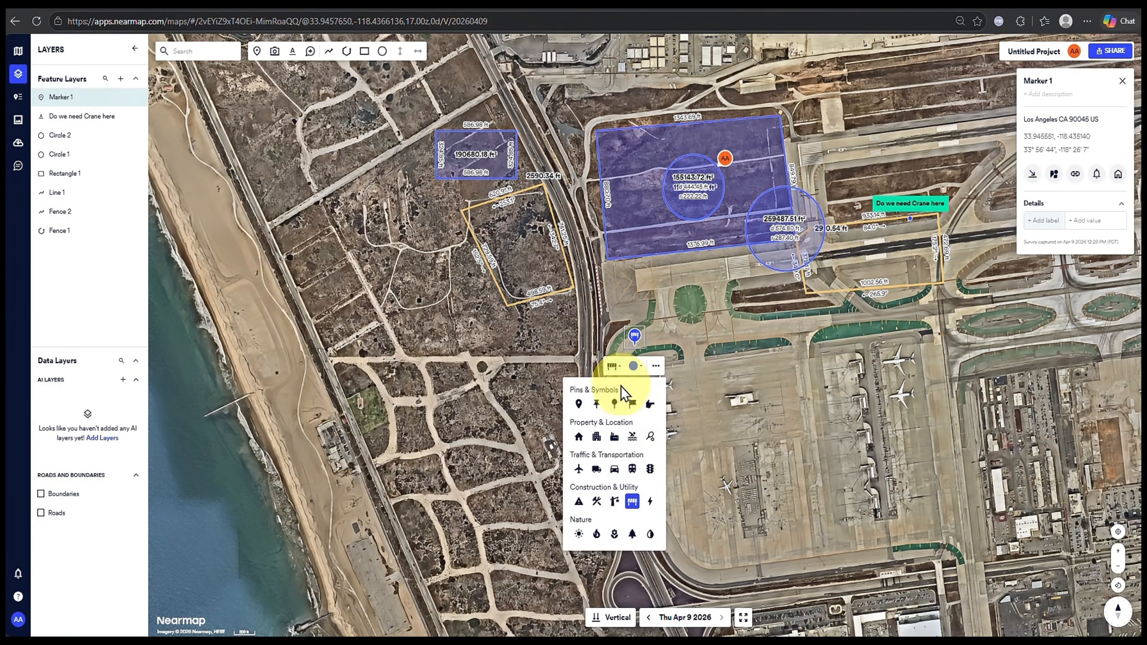
pyautogui.click(578, 404)
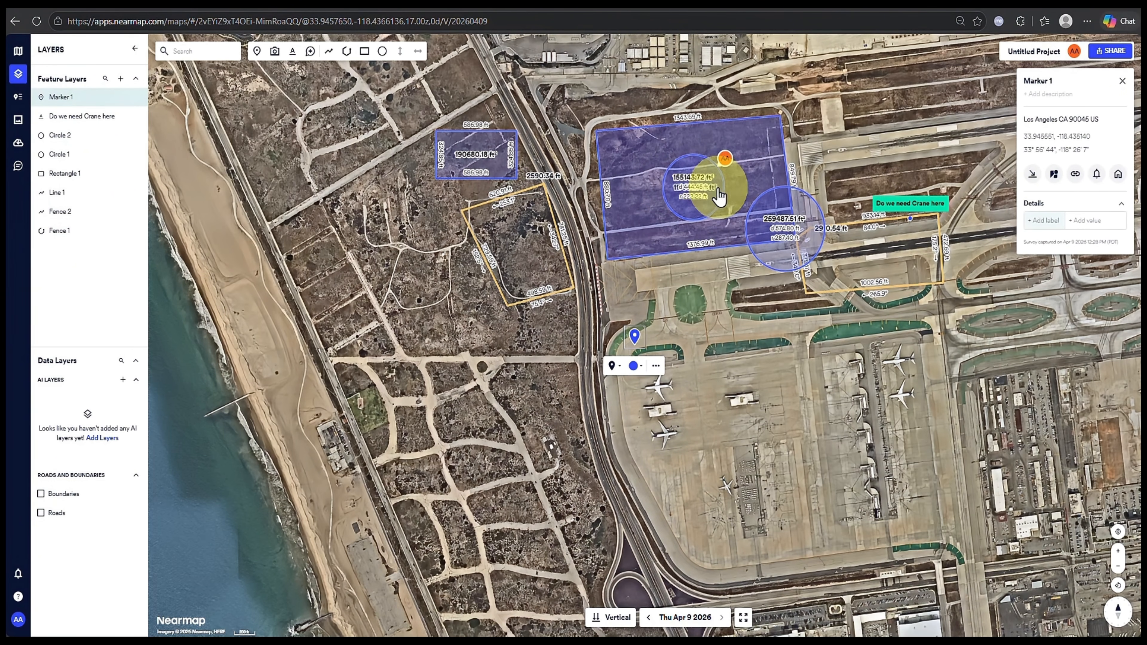
pyautogui.click(656, 367)
pyautogui.click(633, 366)
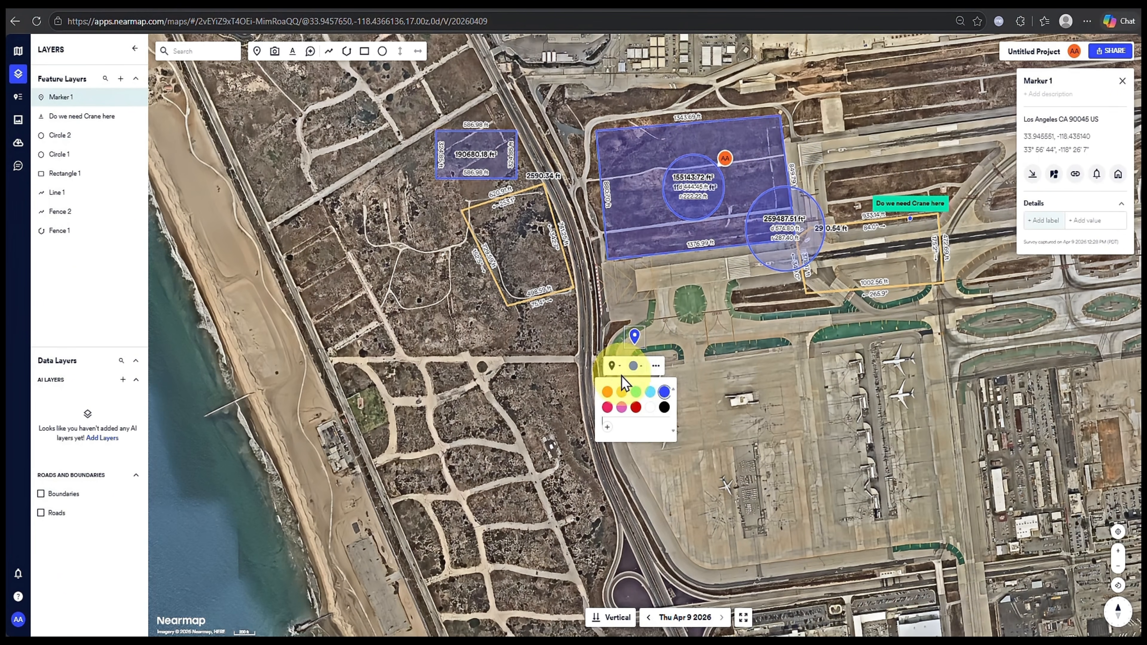
pyautogui.click(612, 365)
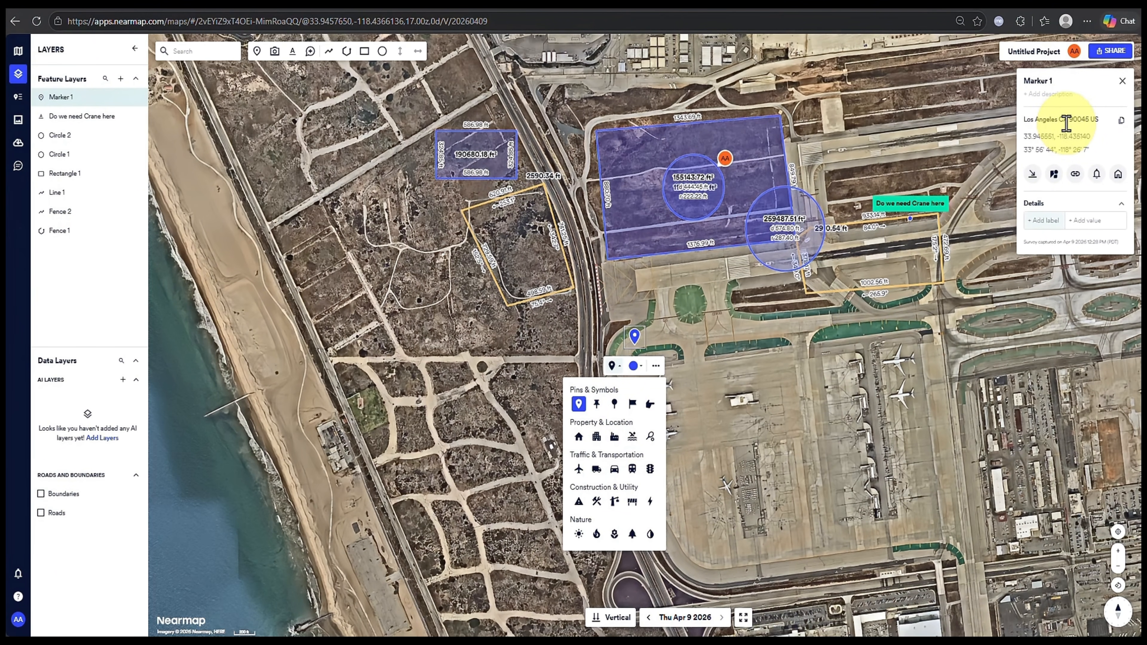
# - Add the description "Next Phase" to Marker 1
pyautogui.click(1050, 94)
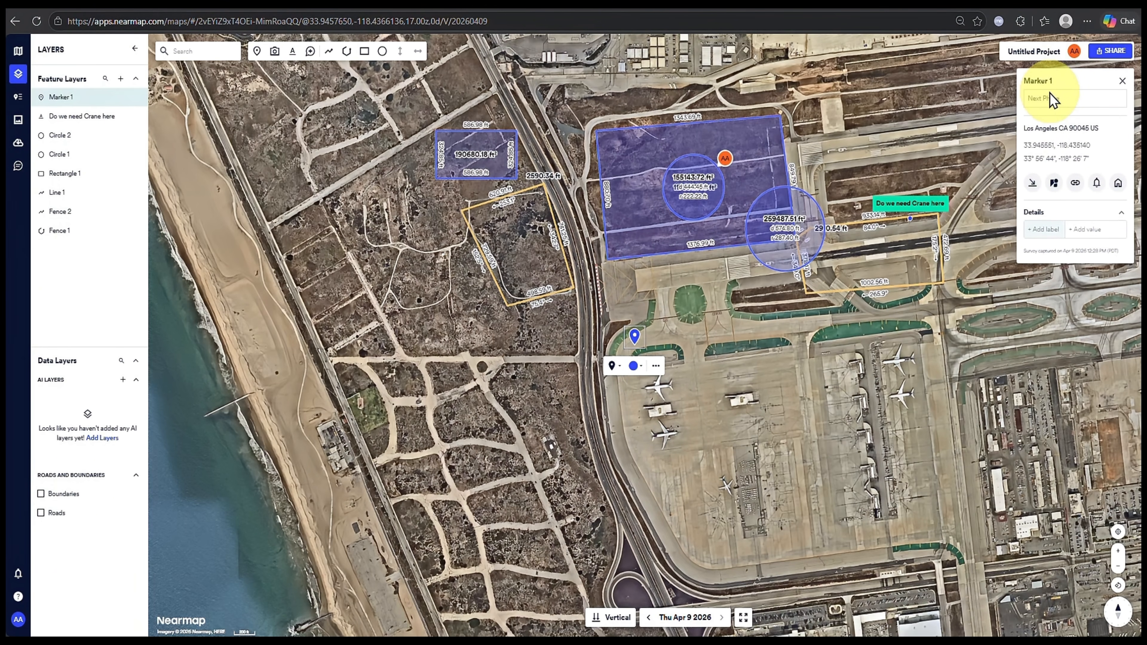
pyautogui.click(1052, 99)
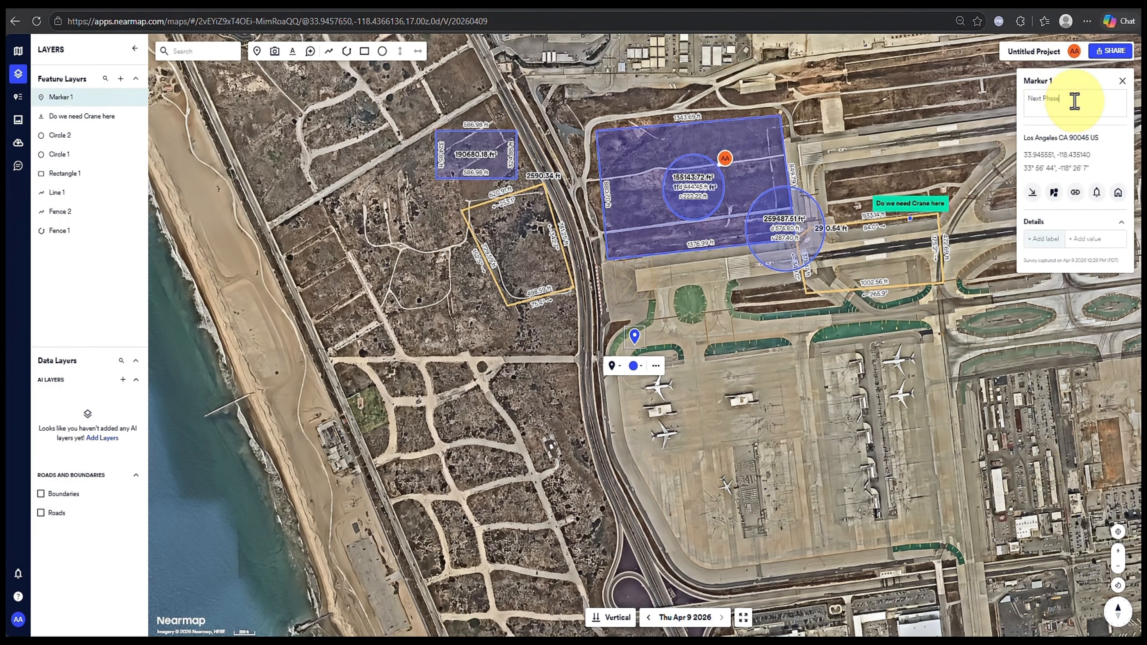
pyautogui.click(1049, 298)
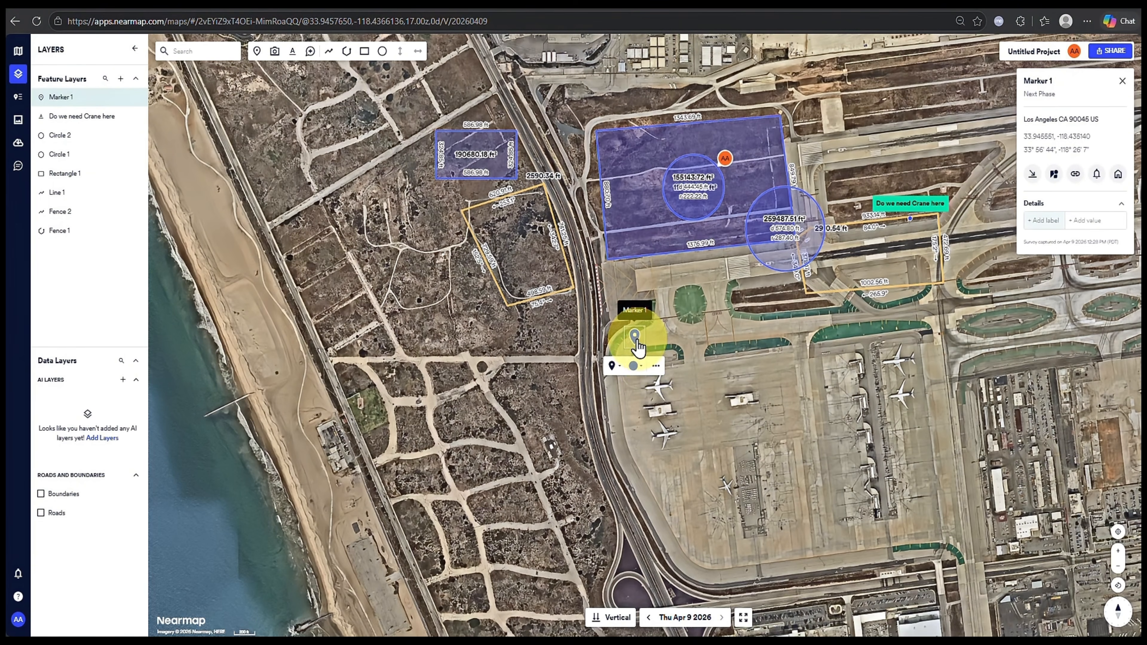
# - Reselect Marker 1 on the map and review its entry in the marker list
pyautogui.click(713, 373)
pyautogui.click(636, 339)
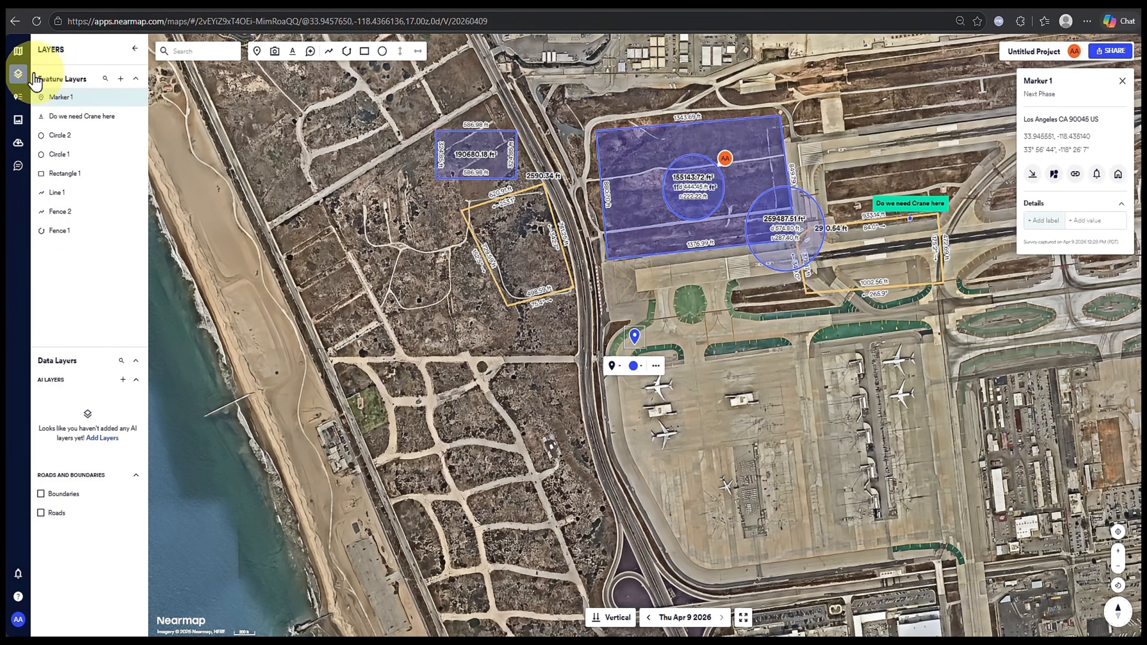
pyautogui.click(19, 98)
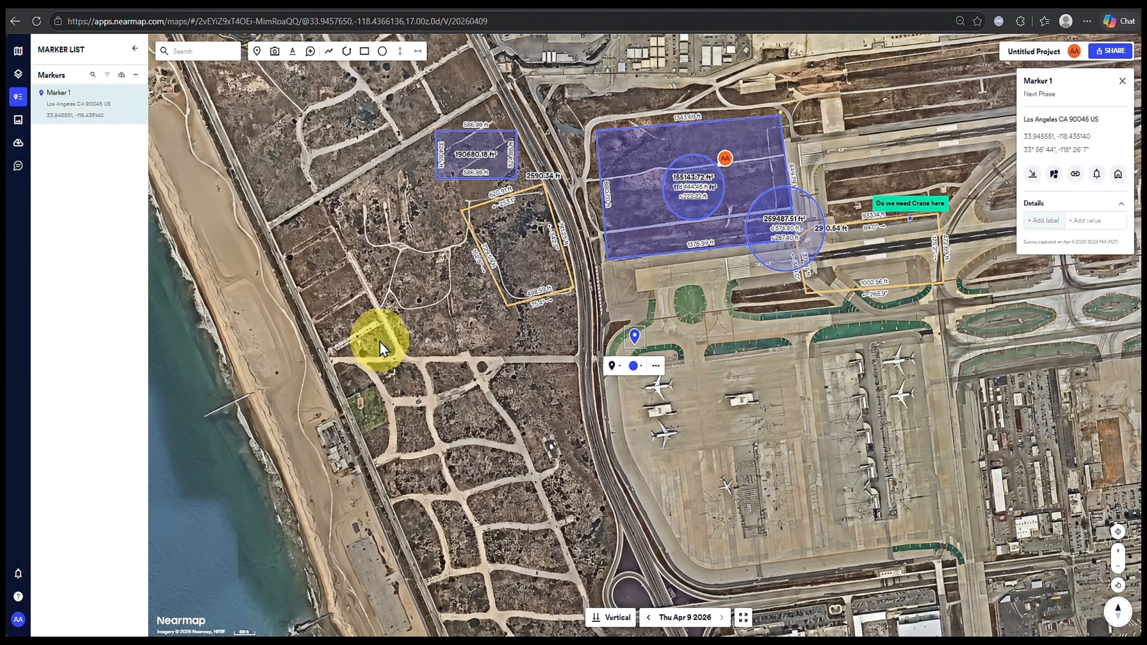
# - Set up an image export, extend its area slightly northwest to 6999 × 4168 px, and review the export type and resolution choices
pyautogui.click(18, 120)
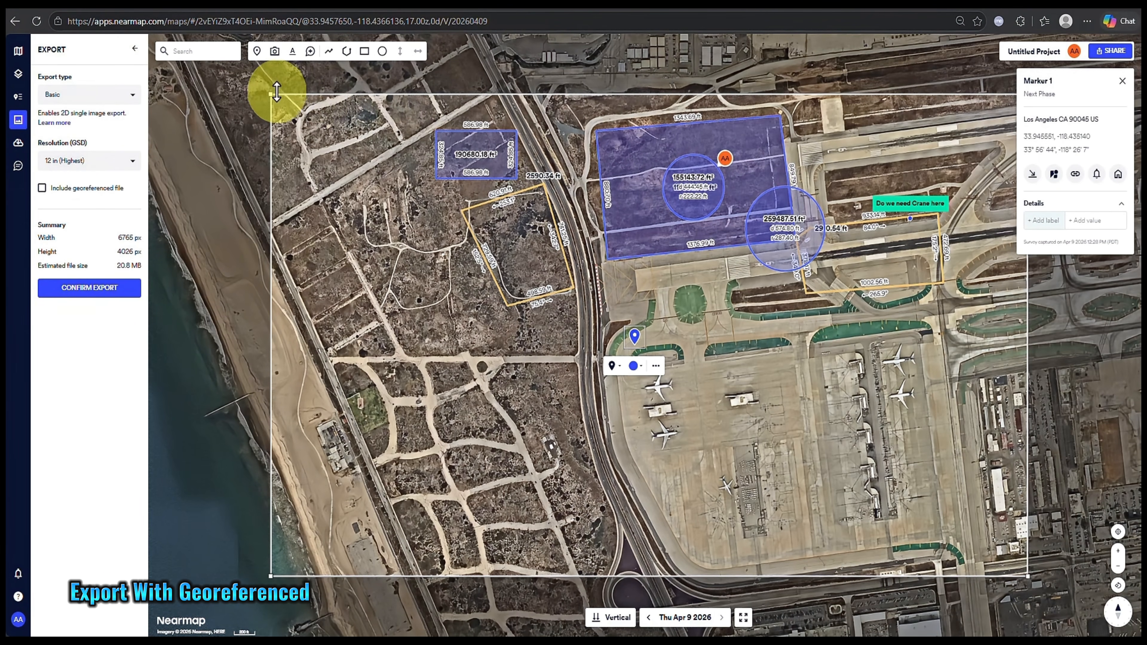
pyautogui.moveTo(271, 94); pyautogui.dragTo(245, 76)
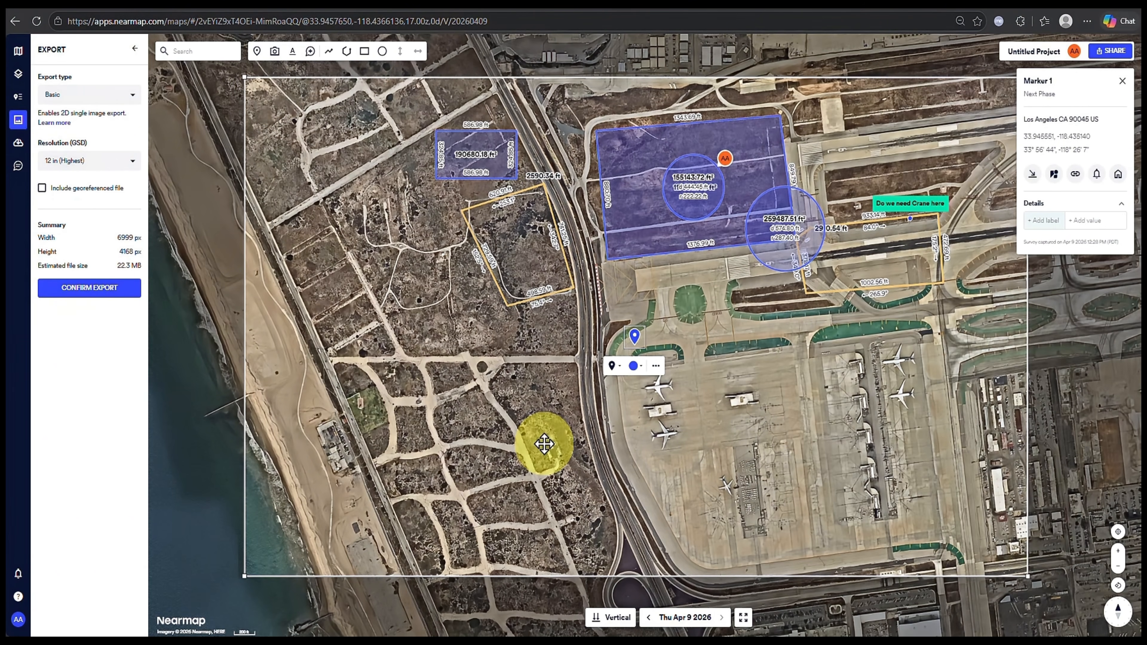
pyautogui.click(106, 99)
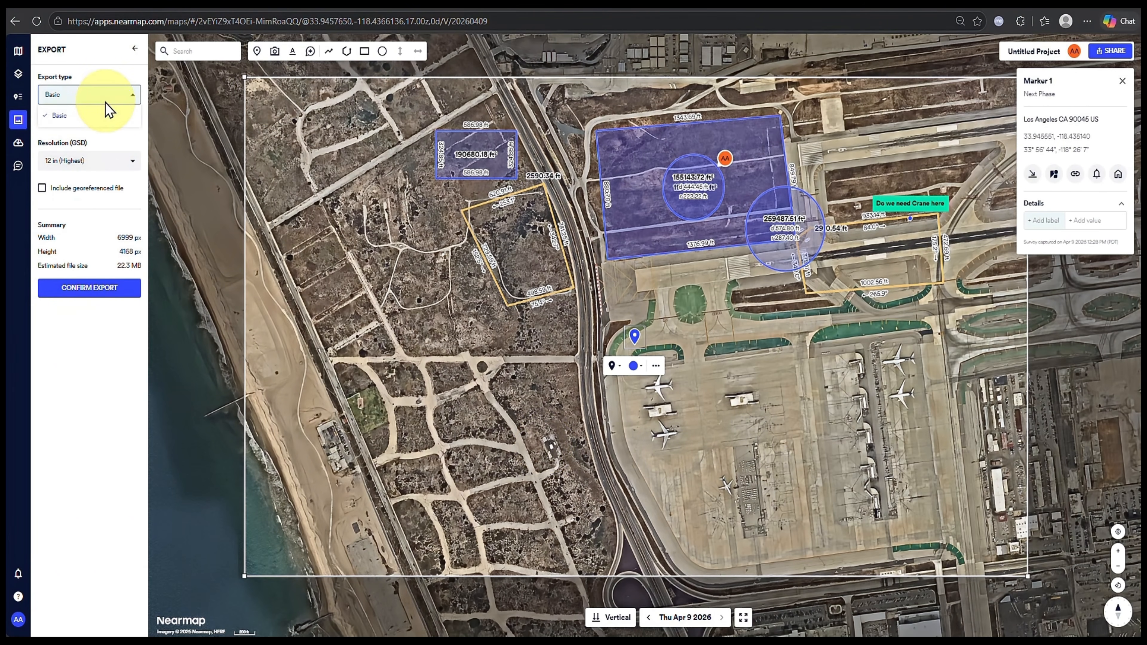
pyautogui.click(110, 105)
pyautogui.click(130, 163)
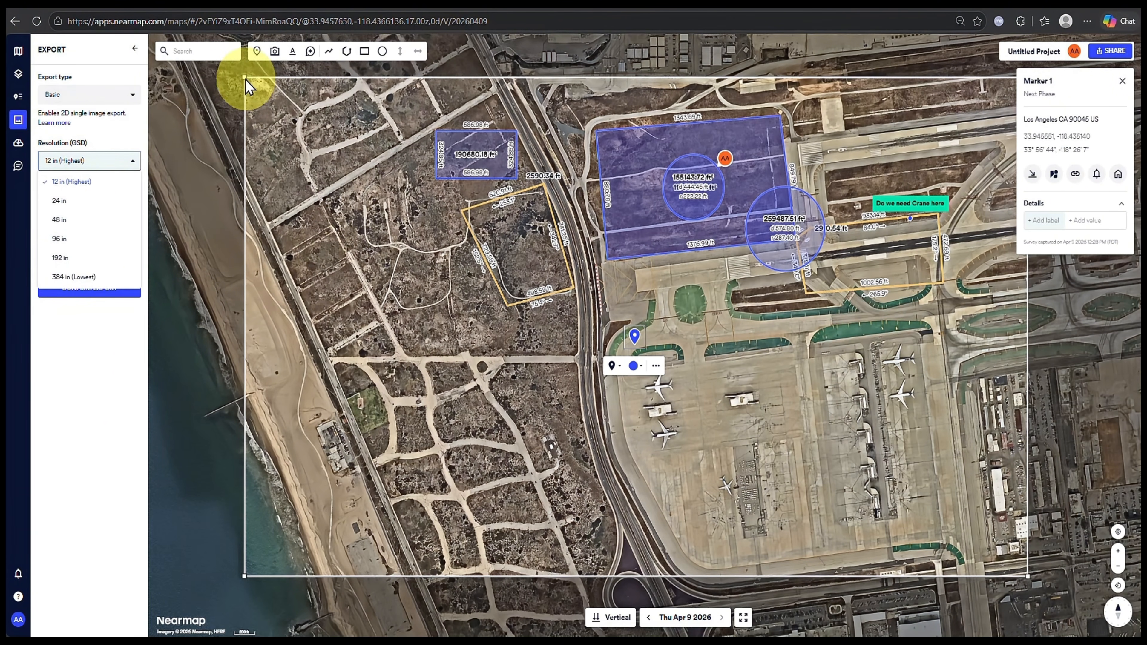
pyautogui.click(230, 72)
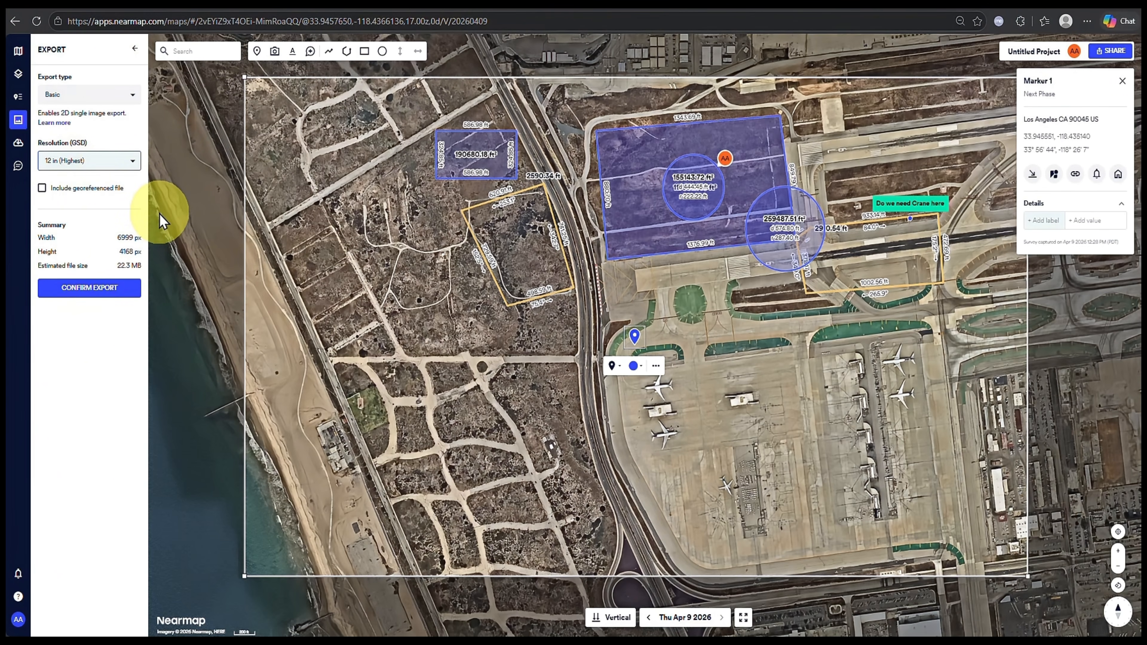
# - Include a georeferenced file in the export, using the NAD83/California Zone 5 (US Feet) projection
pyautogui.click(42, 188)
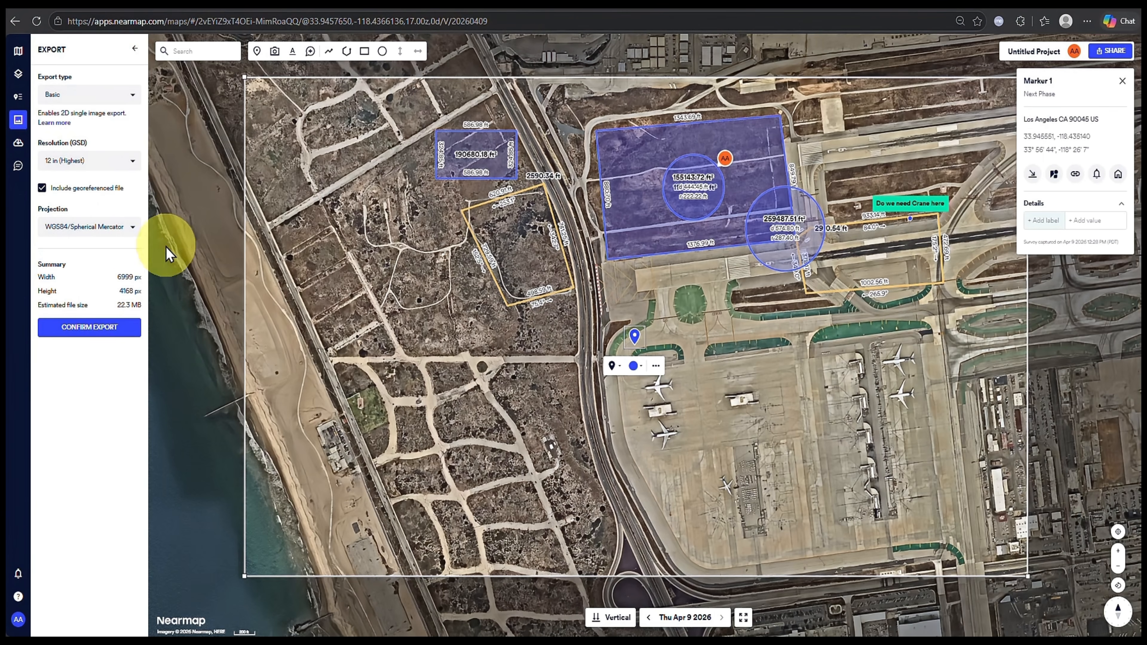
pyautogui.click(124, 229)
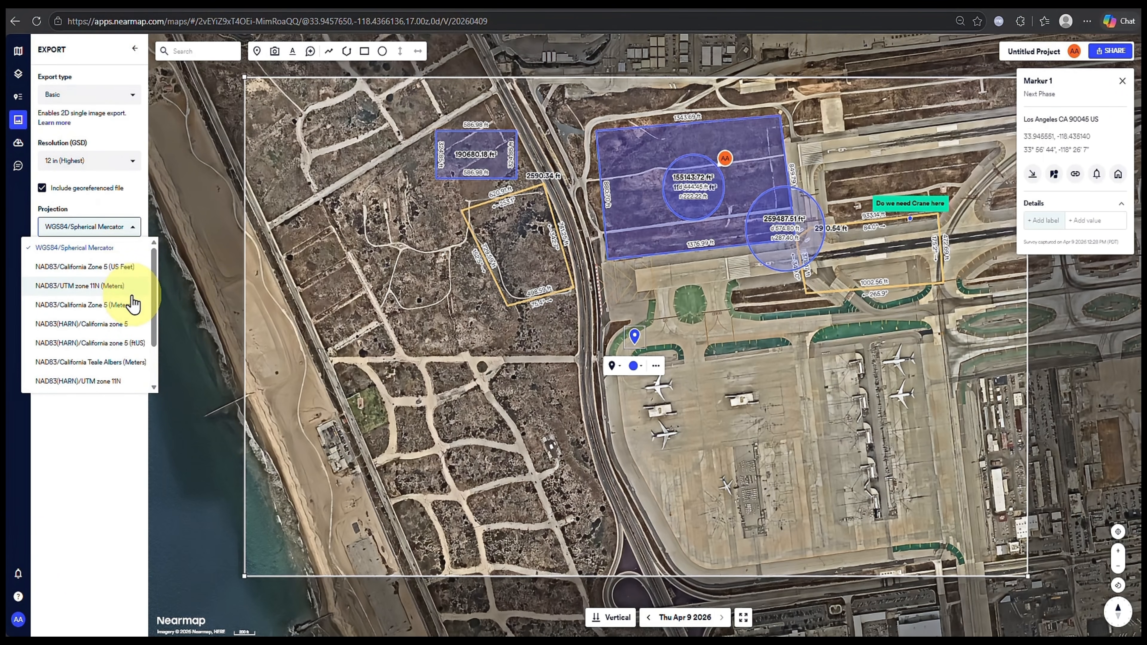
pyautogui.click(137, 270)
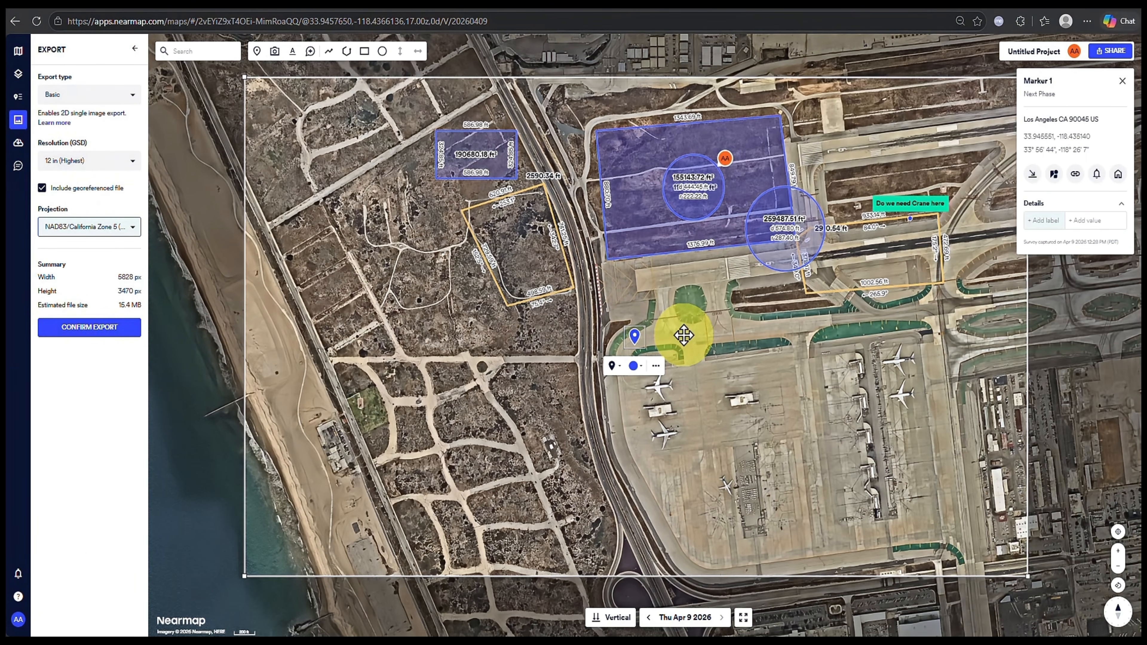
# - Review the list of downloaded 2D exports and the project's comments
pyautogui.click(19, 145)
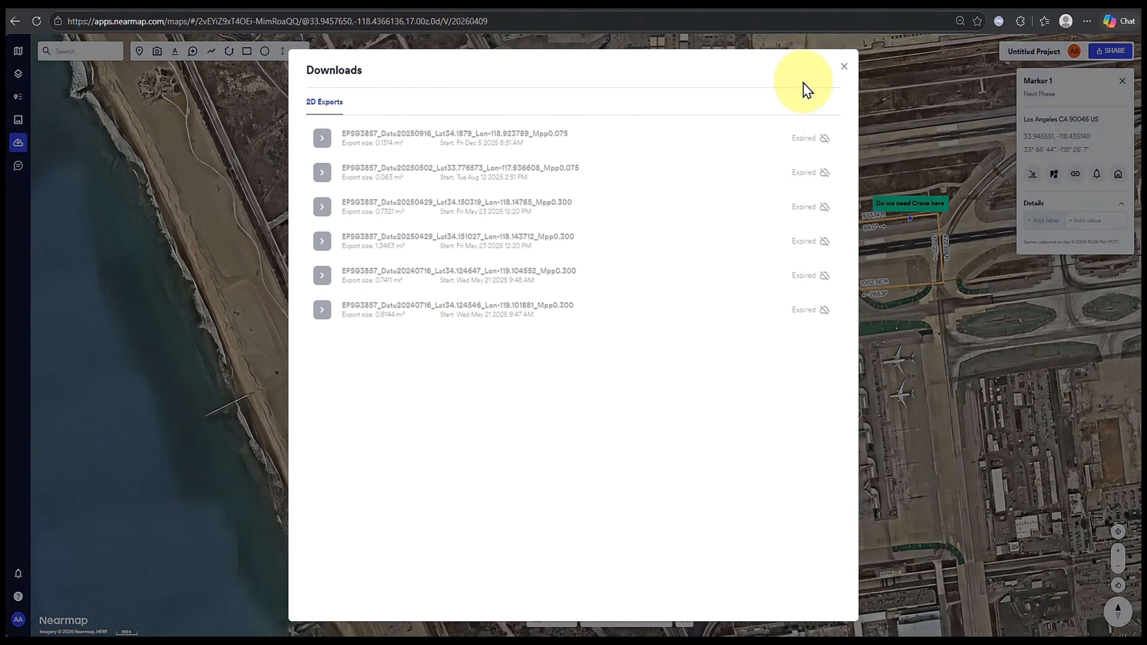
pyautogui.click(843, 67)
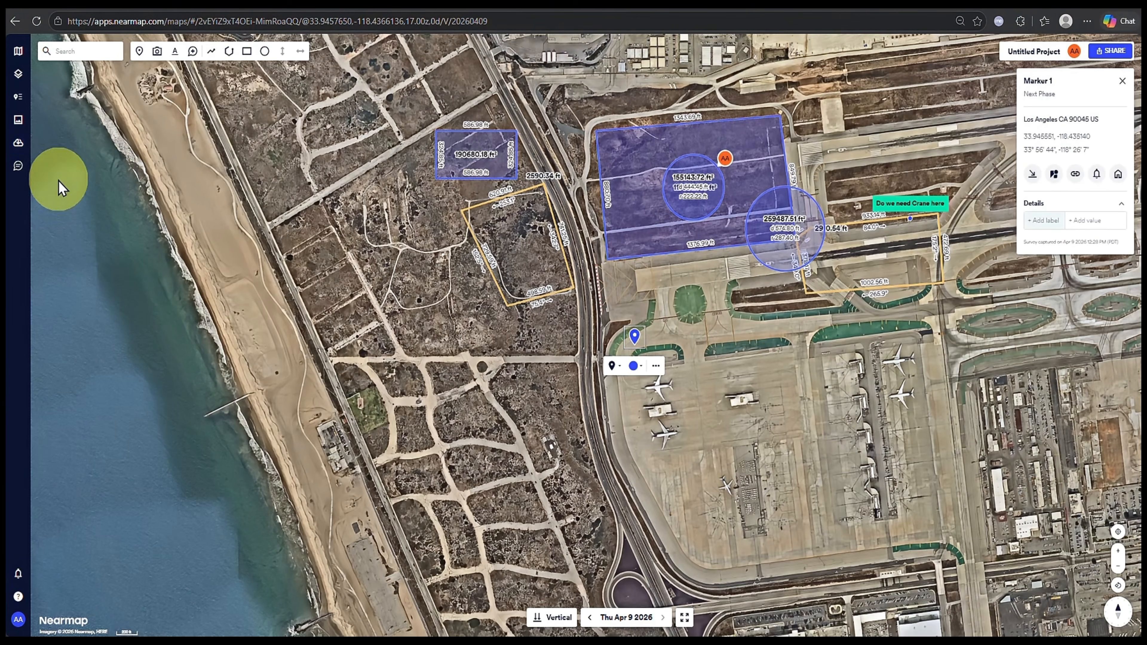
pyautogui.click(19, 168)
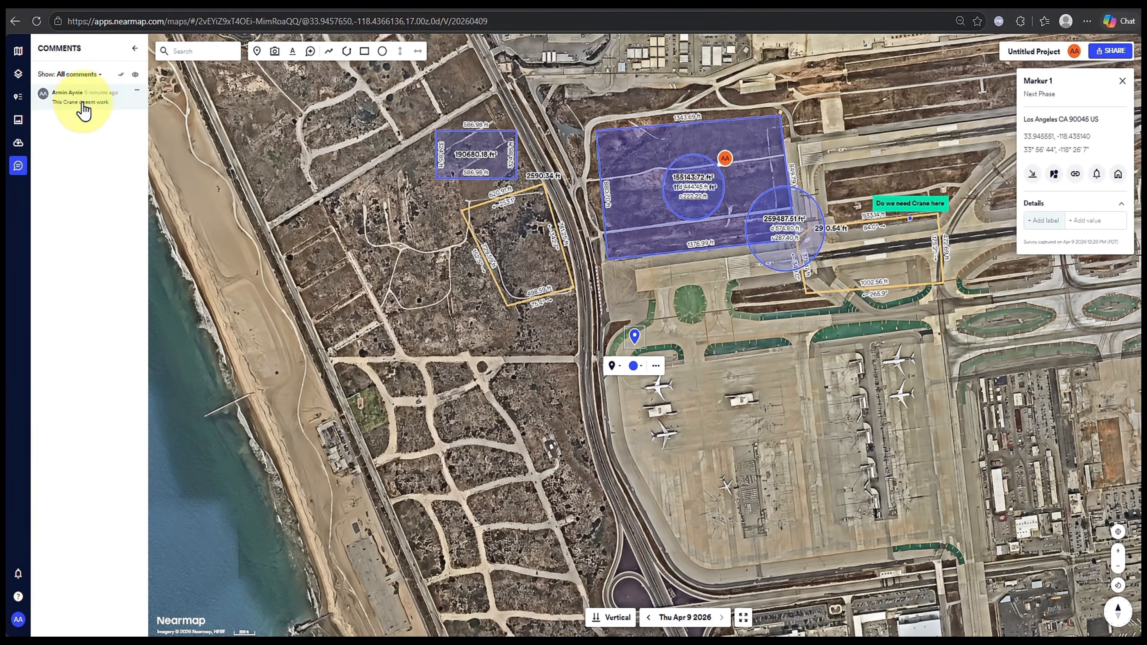
pyautogui.moveTo(734, 178)
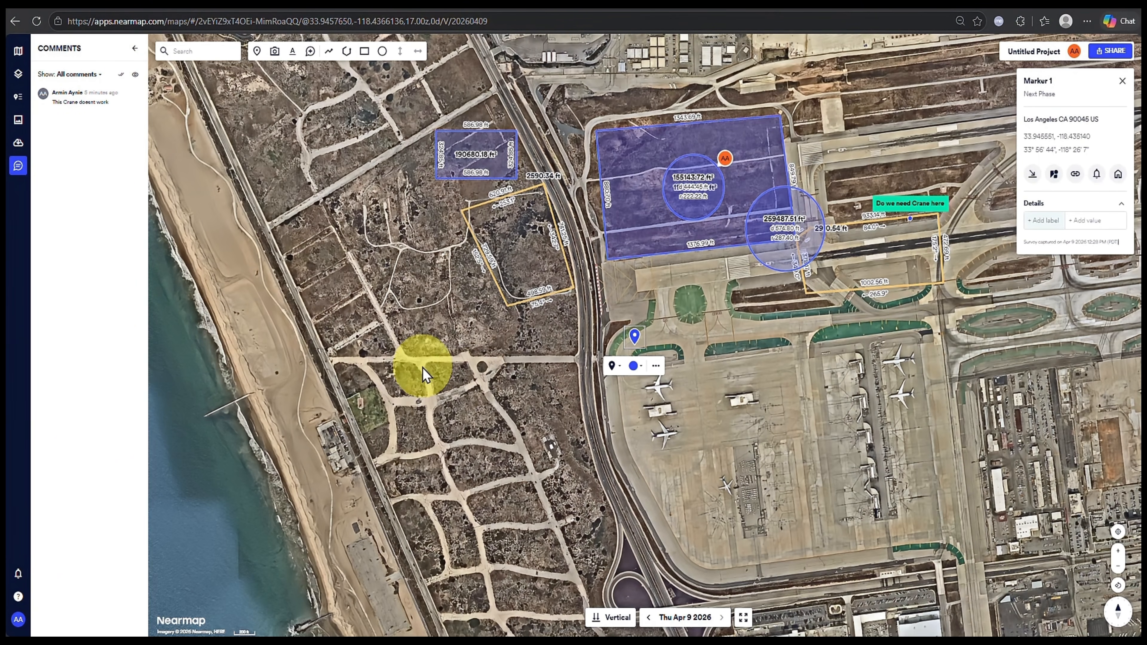
# - Switch the imagery to Panorama and review the feature layers, the project list and the drawing tools offered for this view
pyautogui.click(613, 616)
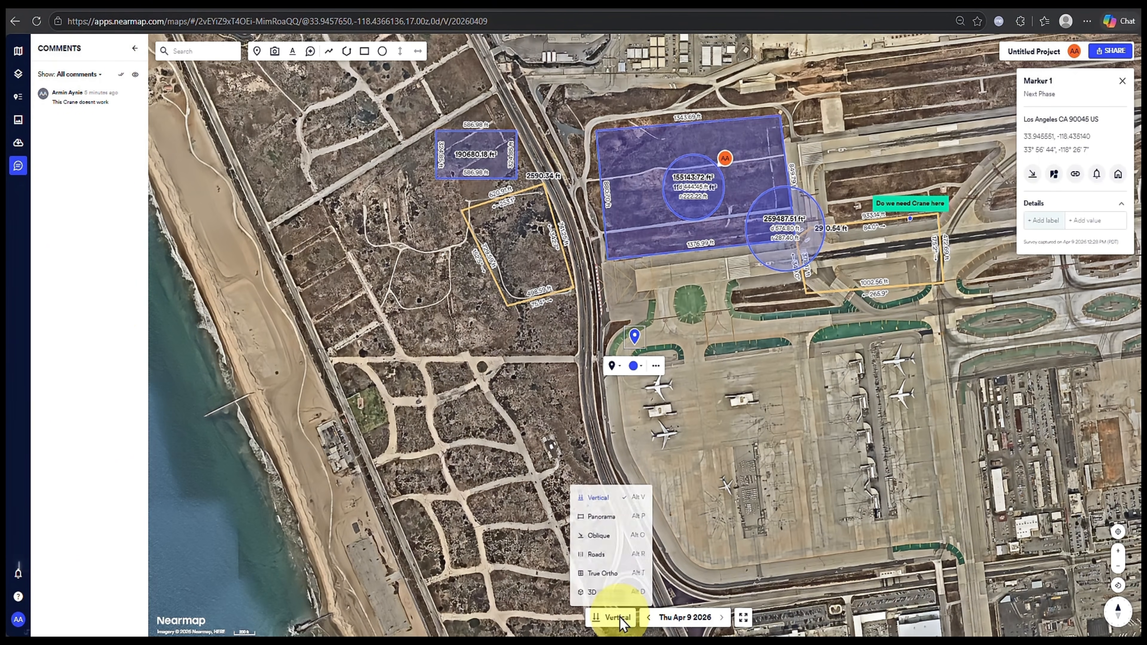
pyautogui.click(617, 522)
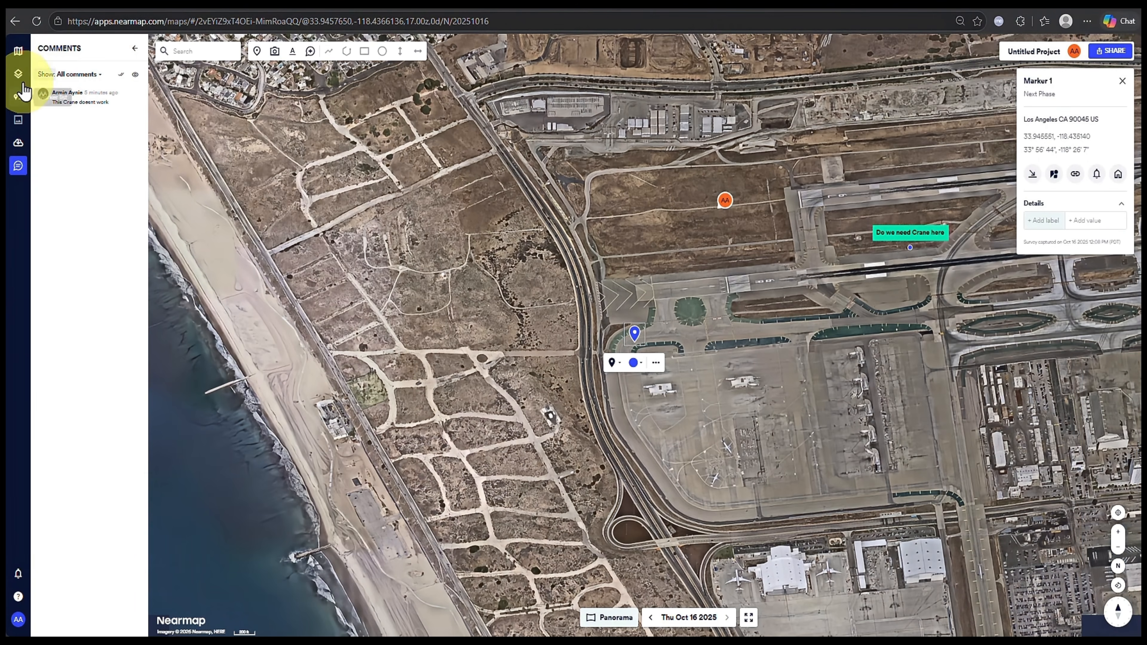
pyautogui.click(18, 75)
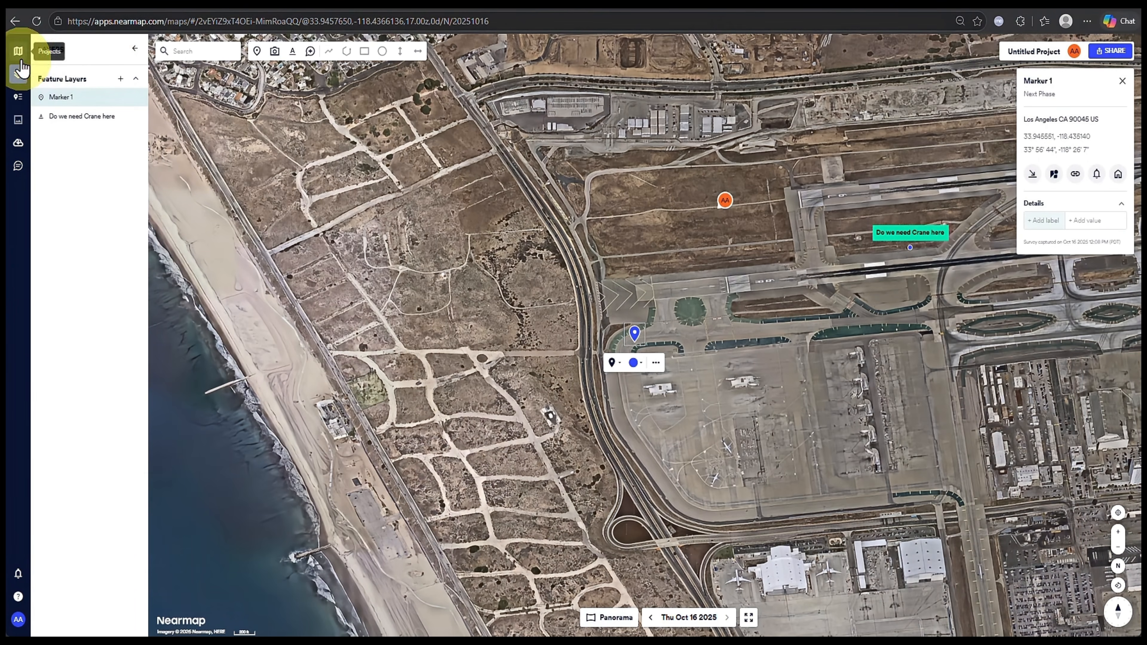
pyautogui.click(18, 51)
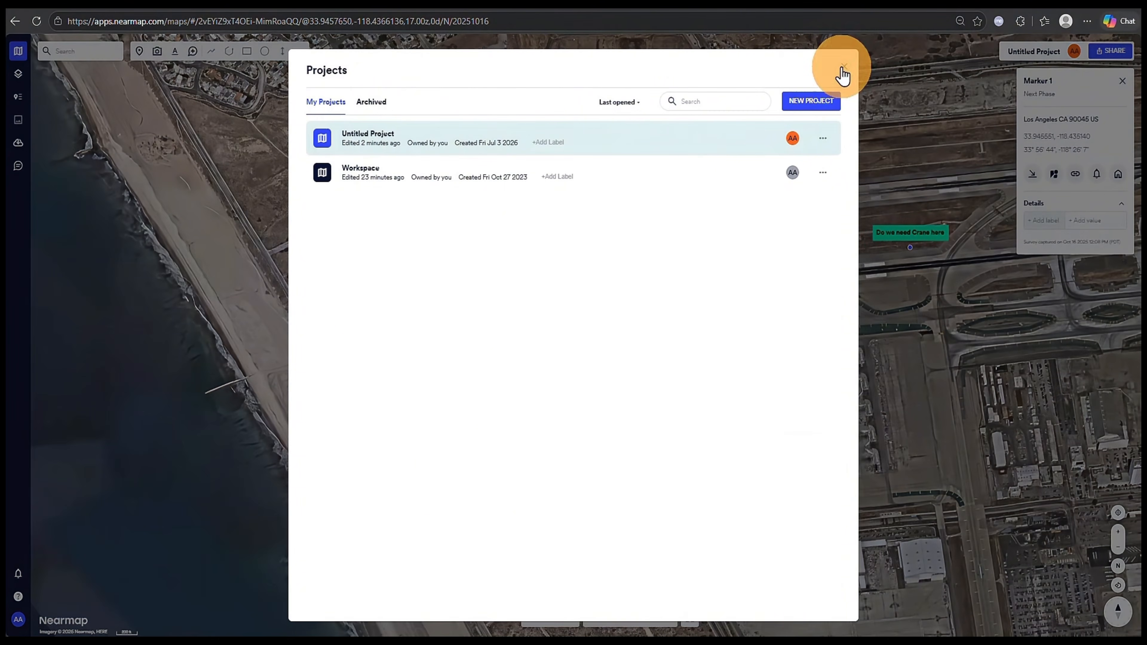
pyautogui.click(843, 68)
pyautogui.click(16, 84)
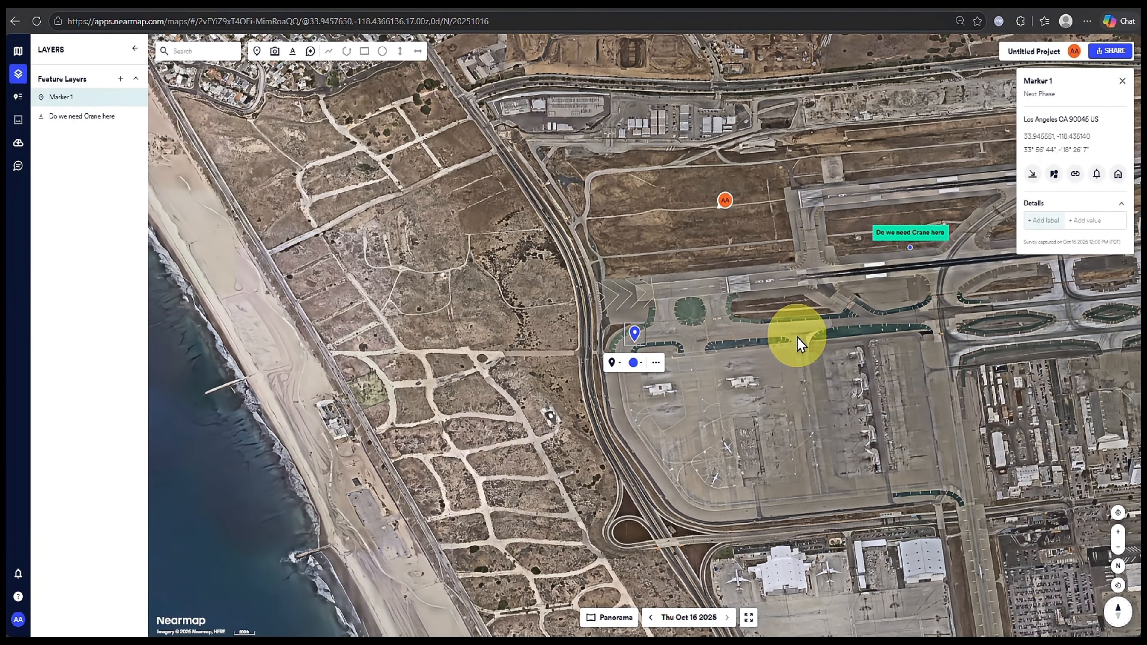
pyautogui.moveTo(796, 350); pyautogui.dragTo(756, 349)
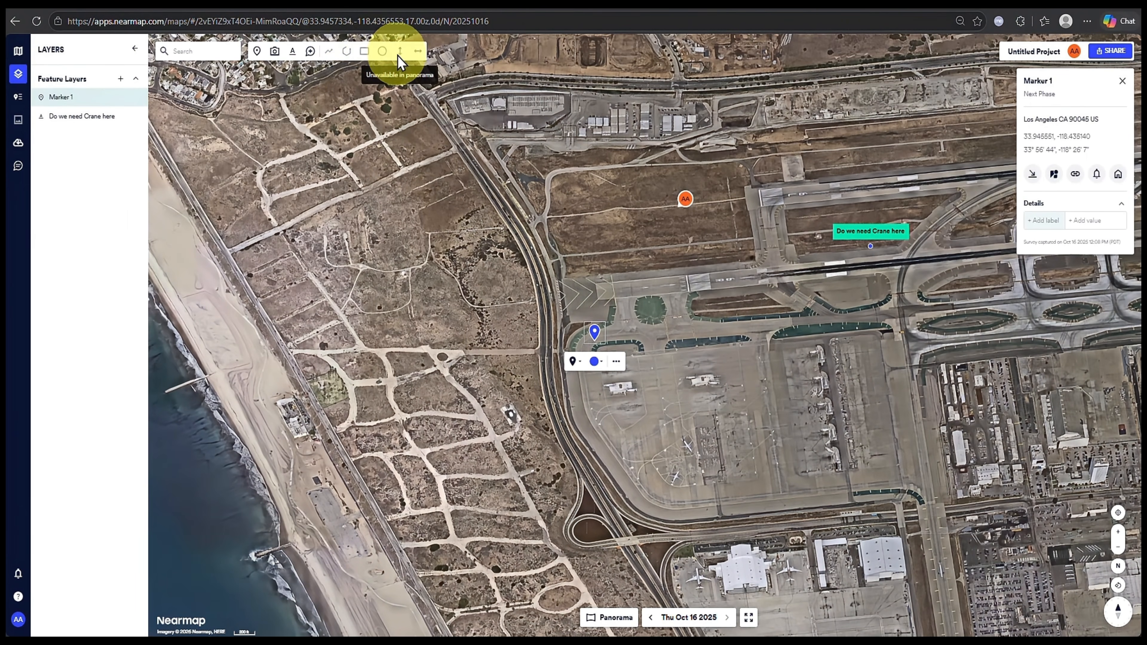
pyautogui.click(560, 216)
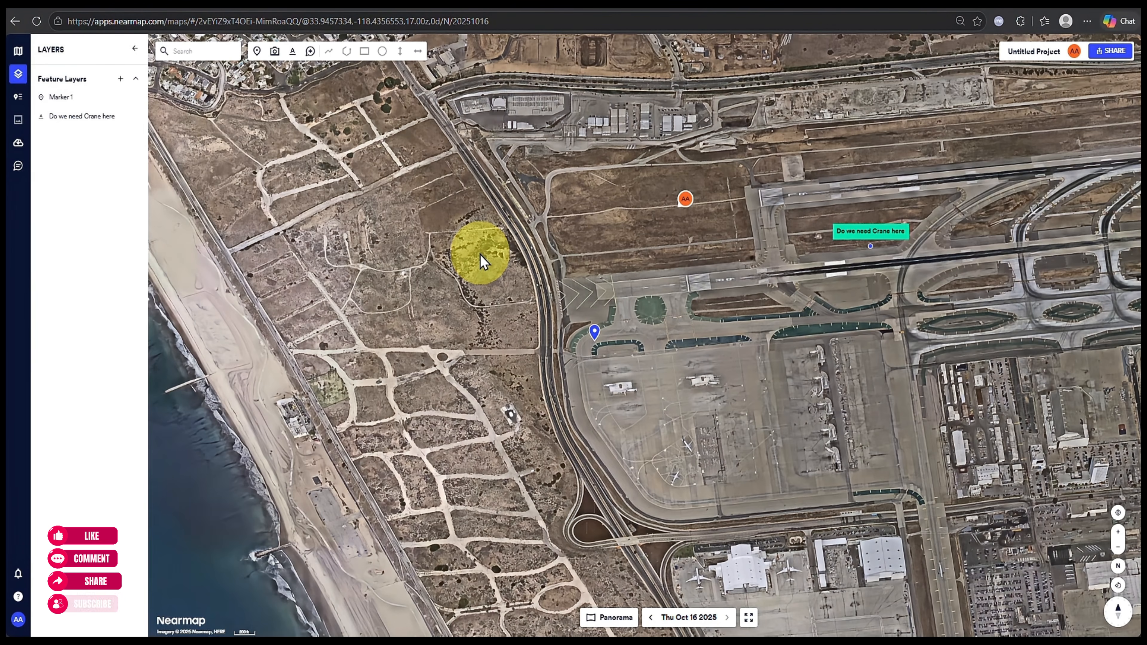
# - Switch the imagery to Oblique for the apron area around Marker 1
pyautogui.click(628, 619)
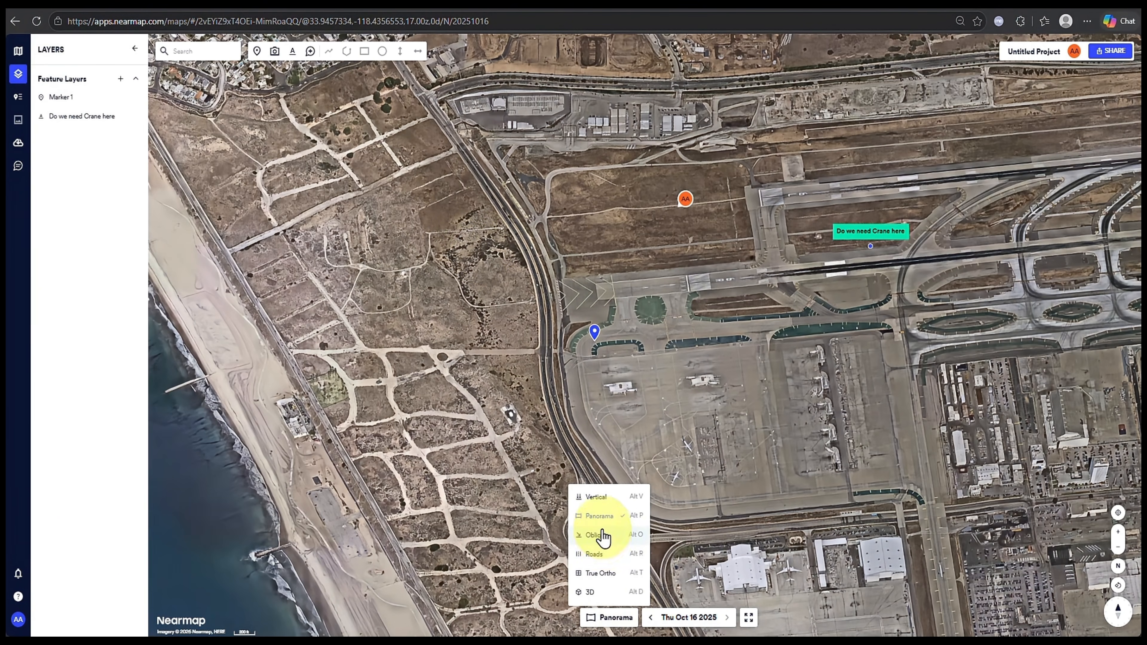
pyautogui.click(628, 535)
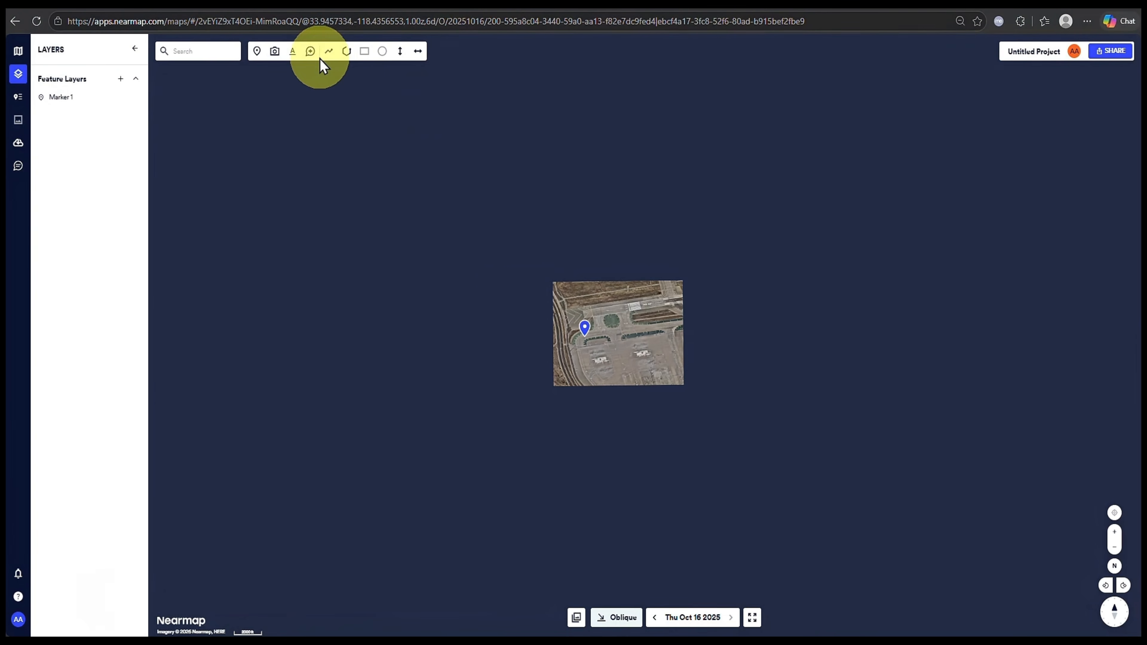
pyautogui.scroll(5, 648, 333)
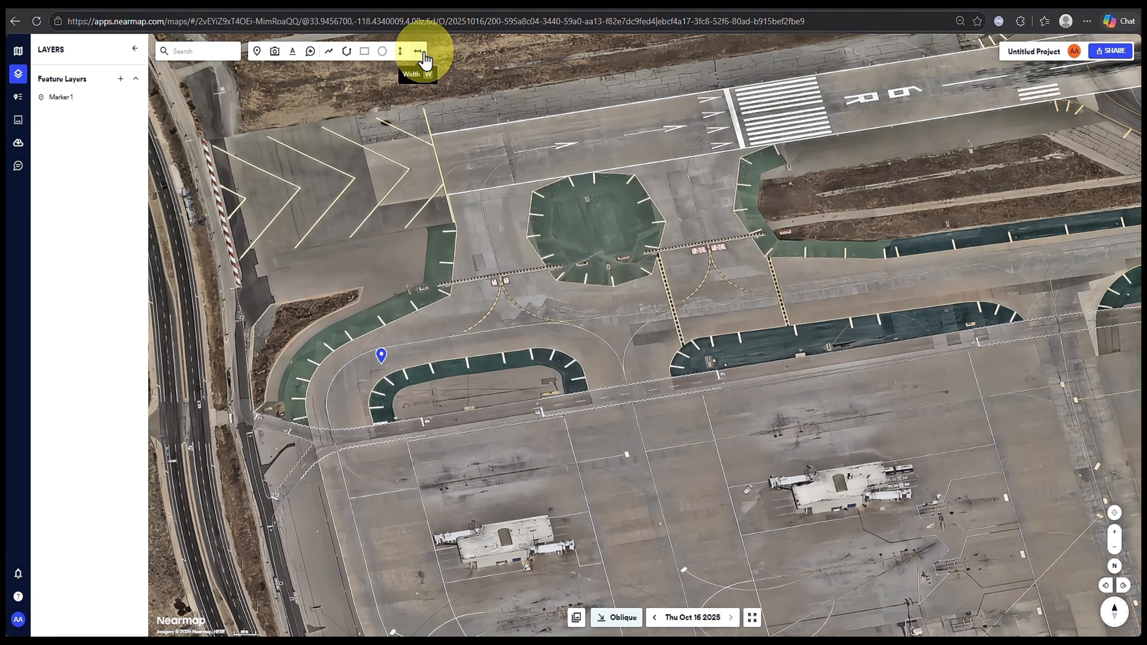
# - Trace a closed 3D line around the western apron building, including its eastern boarding bridge
pyautogui.click(332, 60)
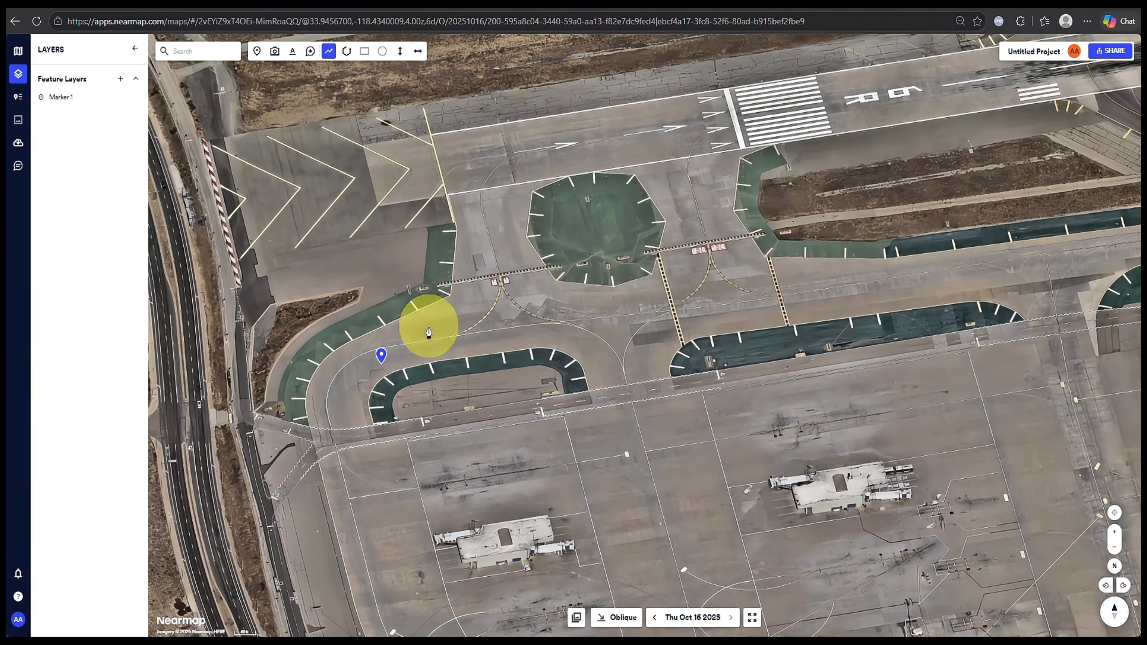
pyautogui.click(449, 538)
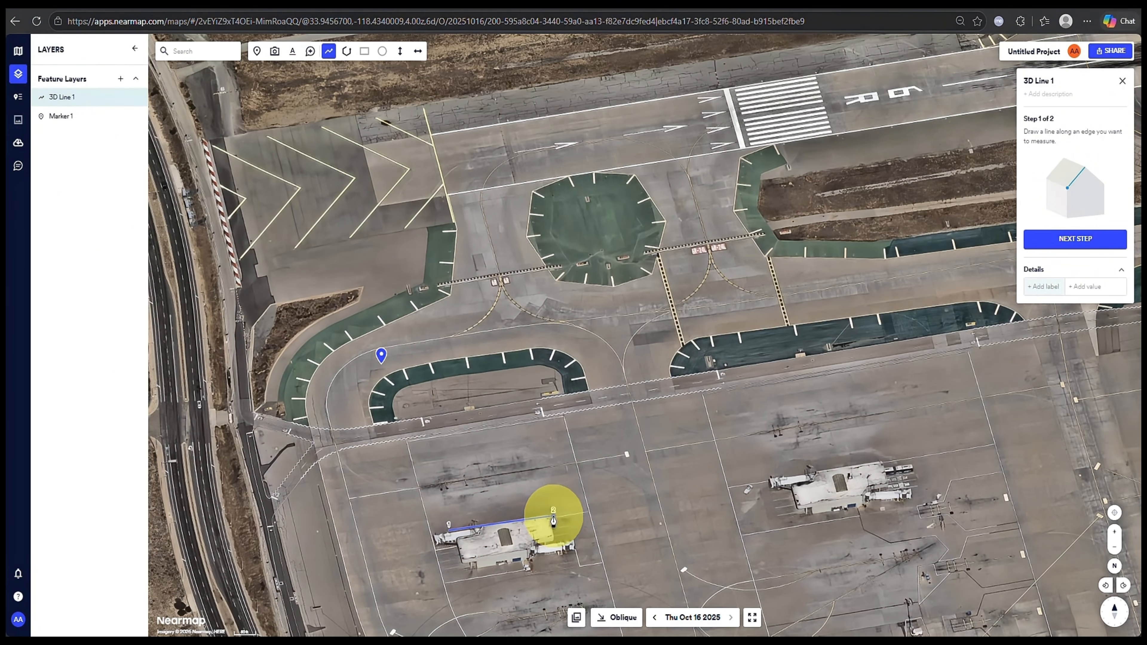
pyautogui.click(974, 294)
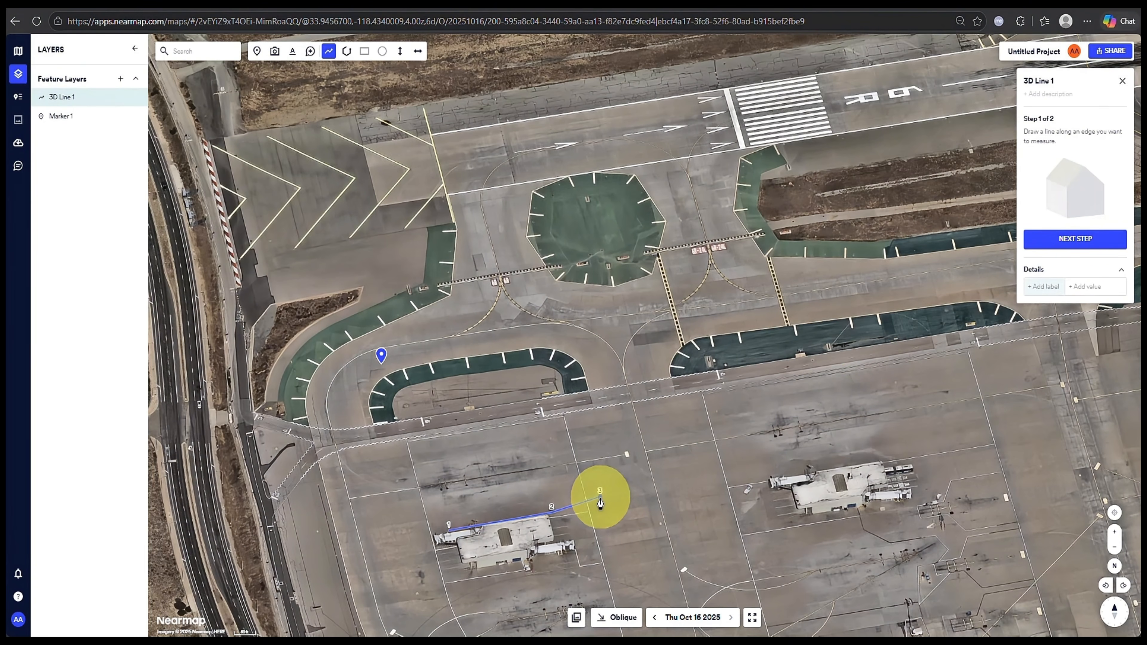
pyautogui.click(556, 538)
pyautogui.click(578, 540)
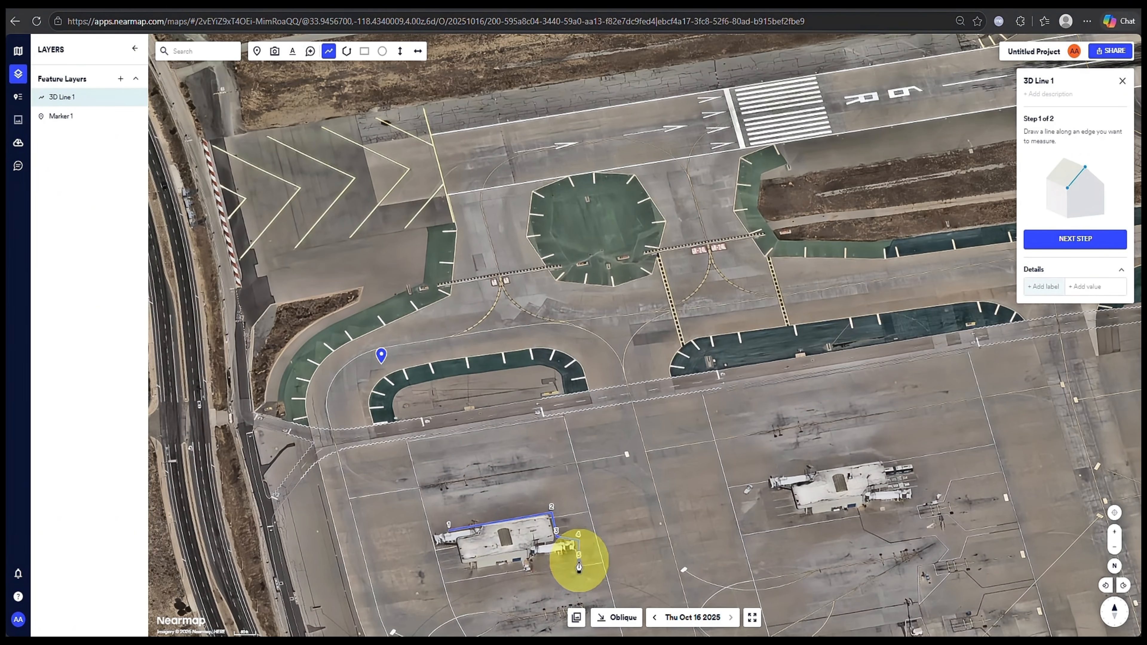
pyautogui.click(572, 557)
pyautogui.click(535, 556)
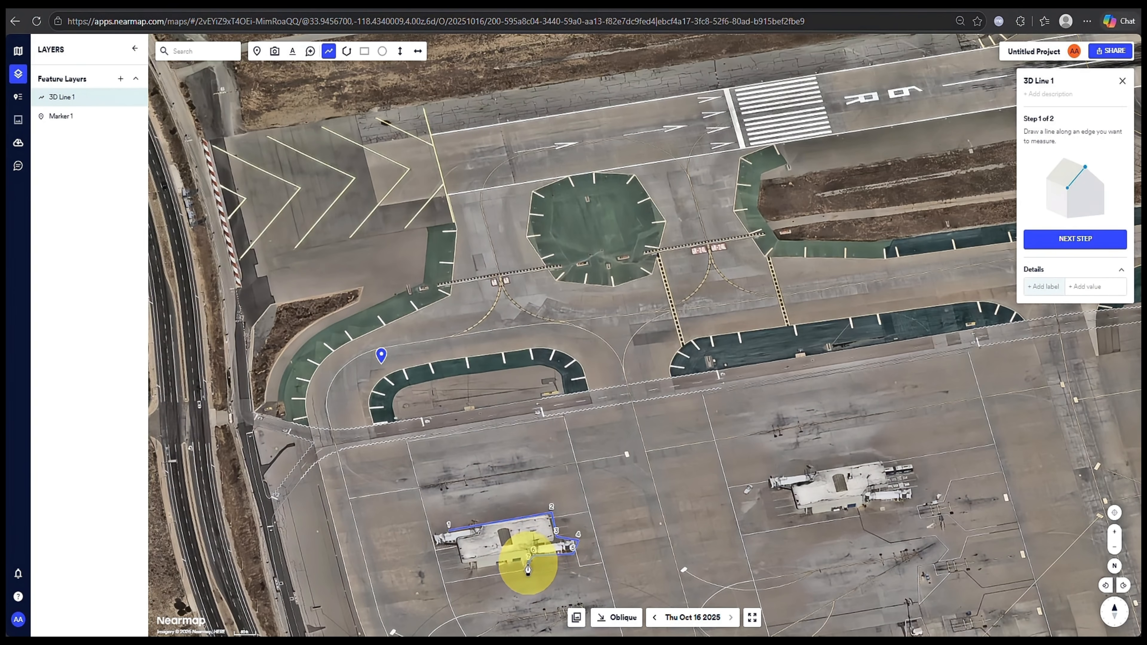
pyautogui.click(525, 562)
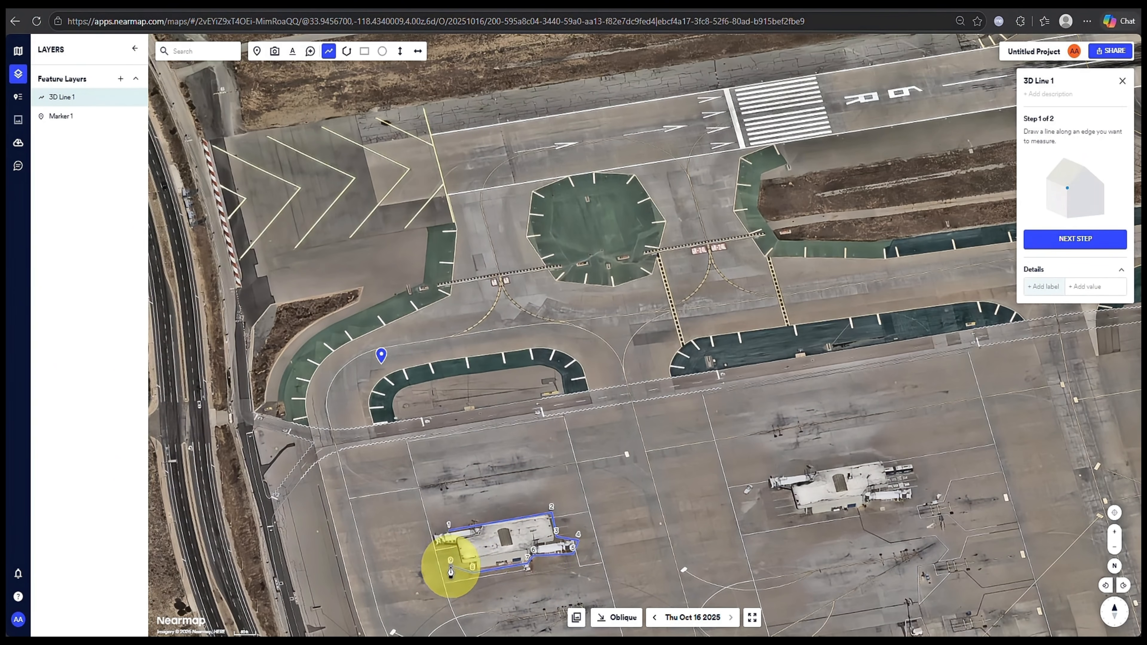
pyautogui.doubleClick(449, 532)
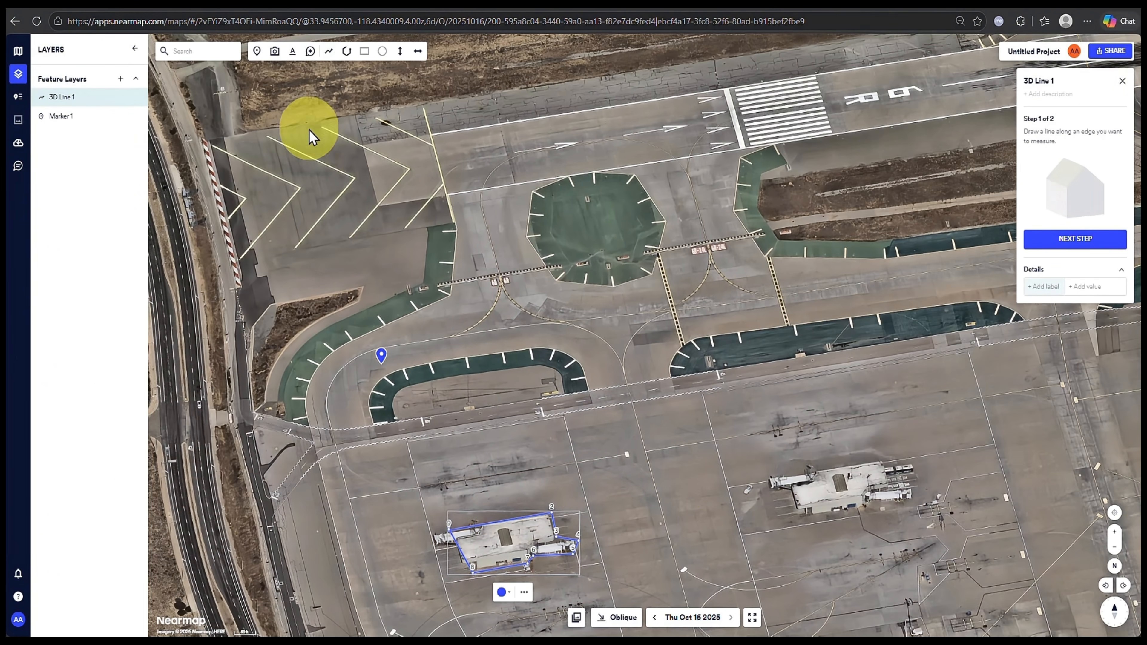
# - Measure the height of the outlined apron building from its base on the south side up to the roof
pyautogui.click(401, 51)
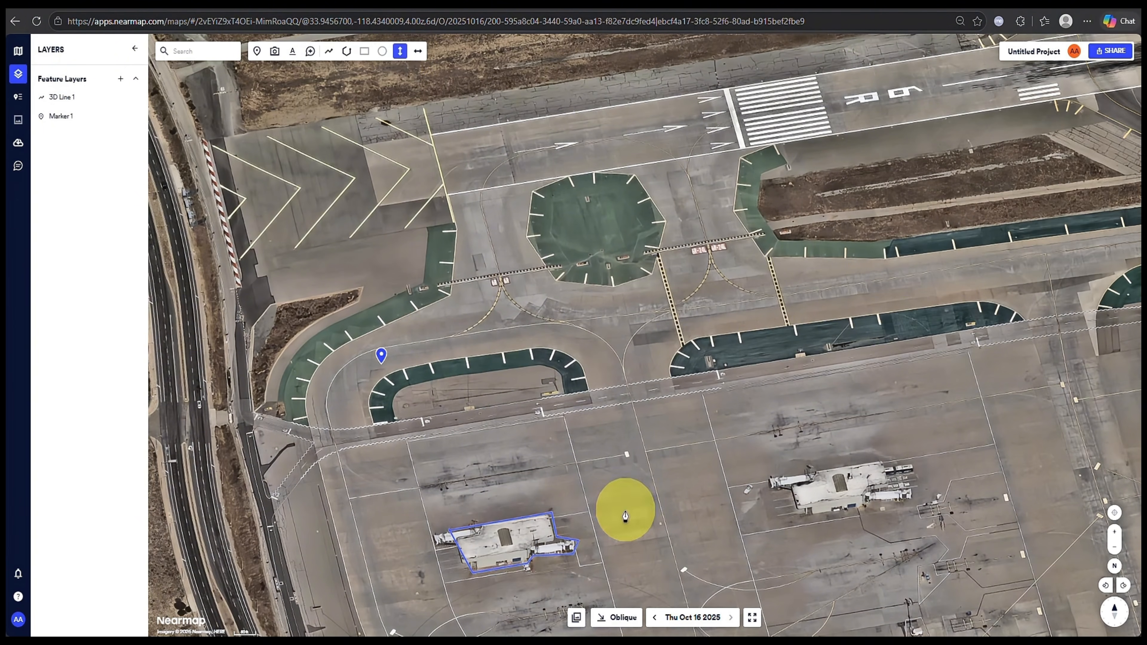
pyautogui.click(527, 570)
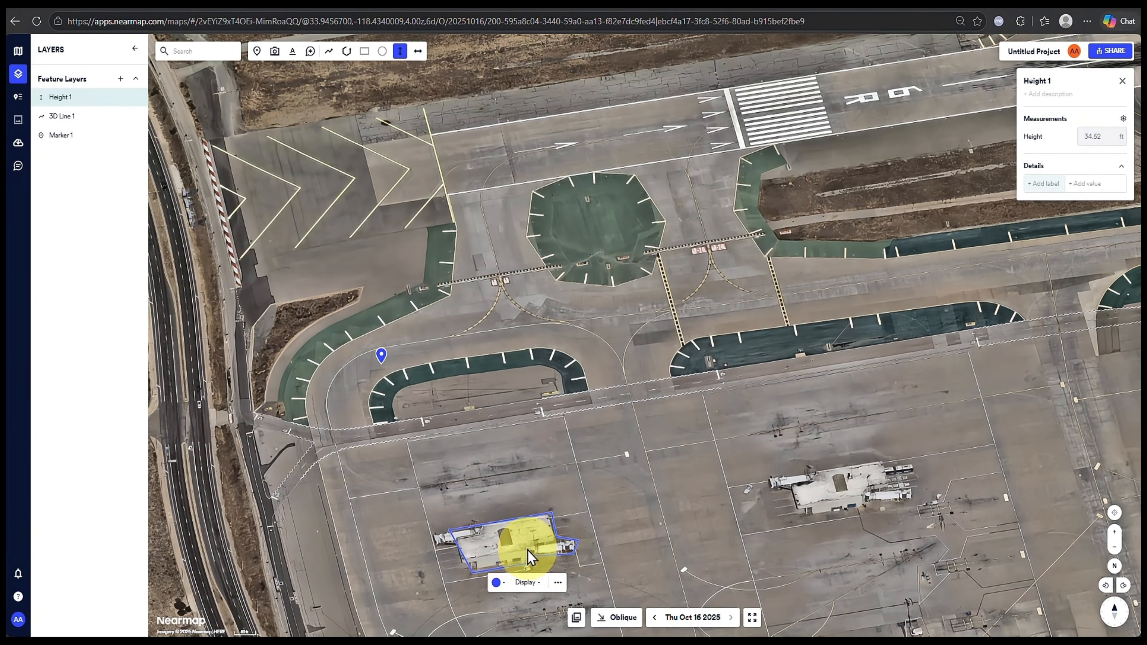
pyautogui.click(526, 547)
# - Try further height measurements on the apron building's south wall and beside its east edge, and discard them
pyautogui.scroll(5, 528, 594)
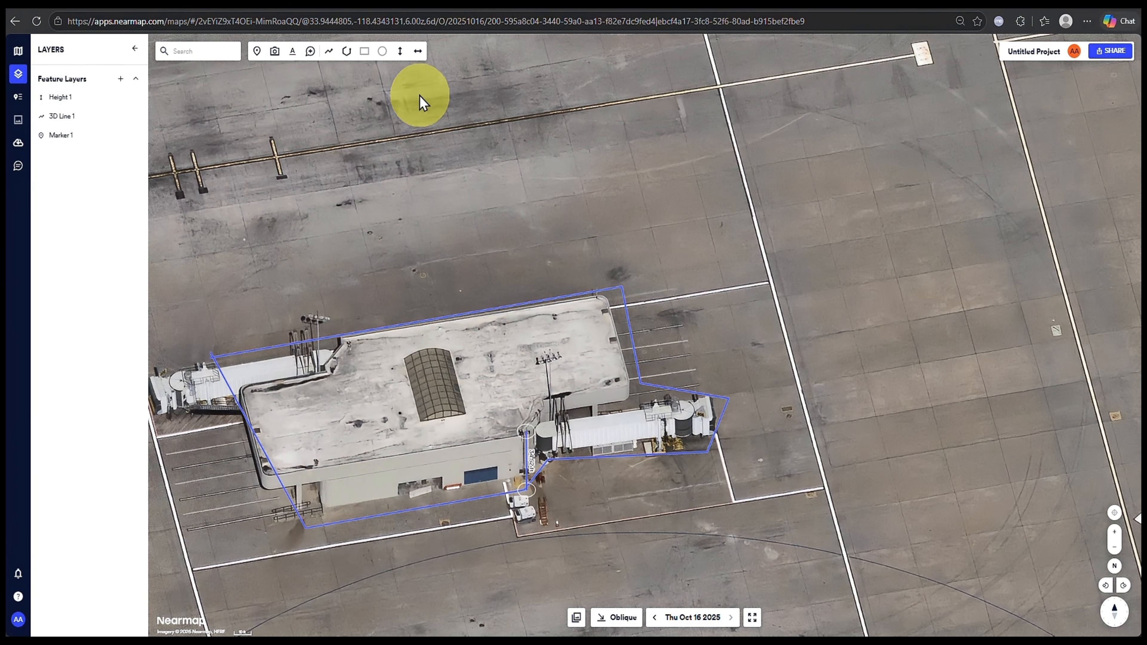
pyautogui.click(399, 51)
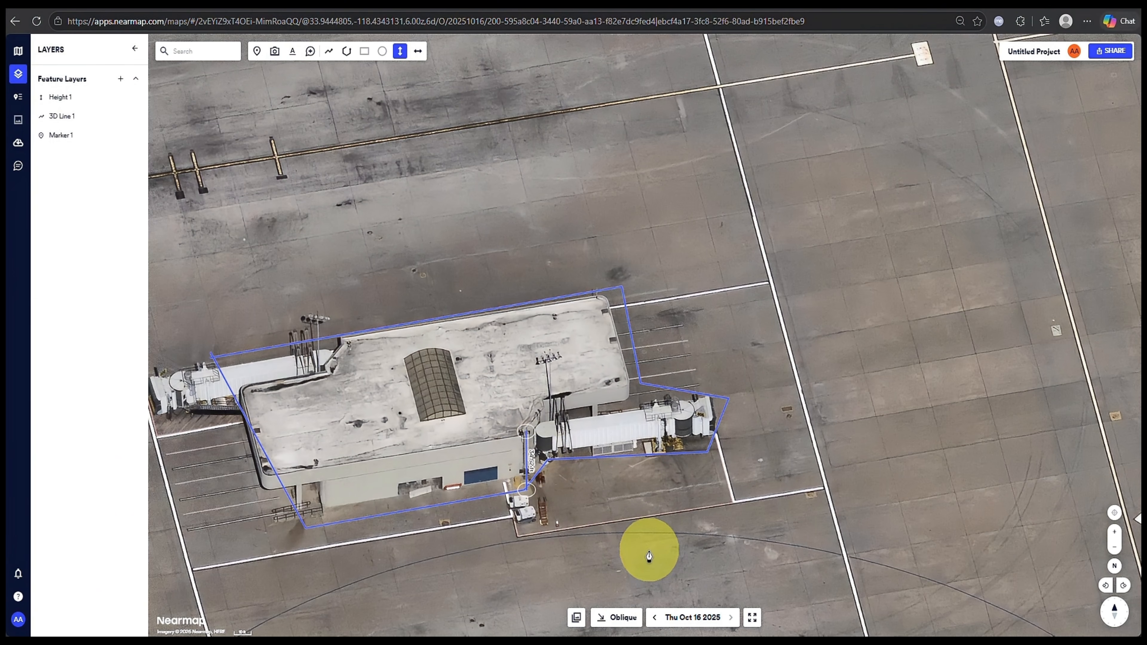
pyautogui.click(404, 457)
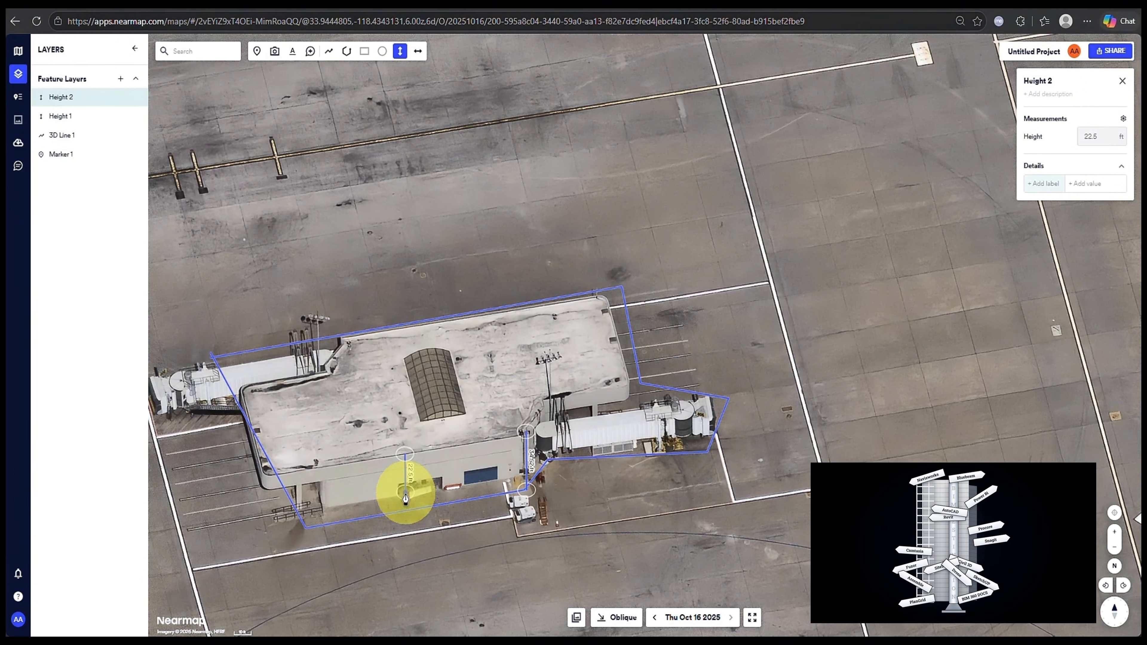
pyautogui.press('Delete')
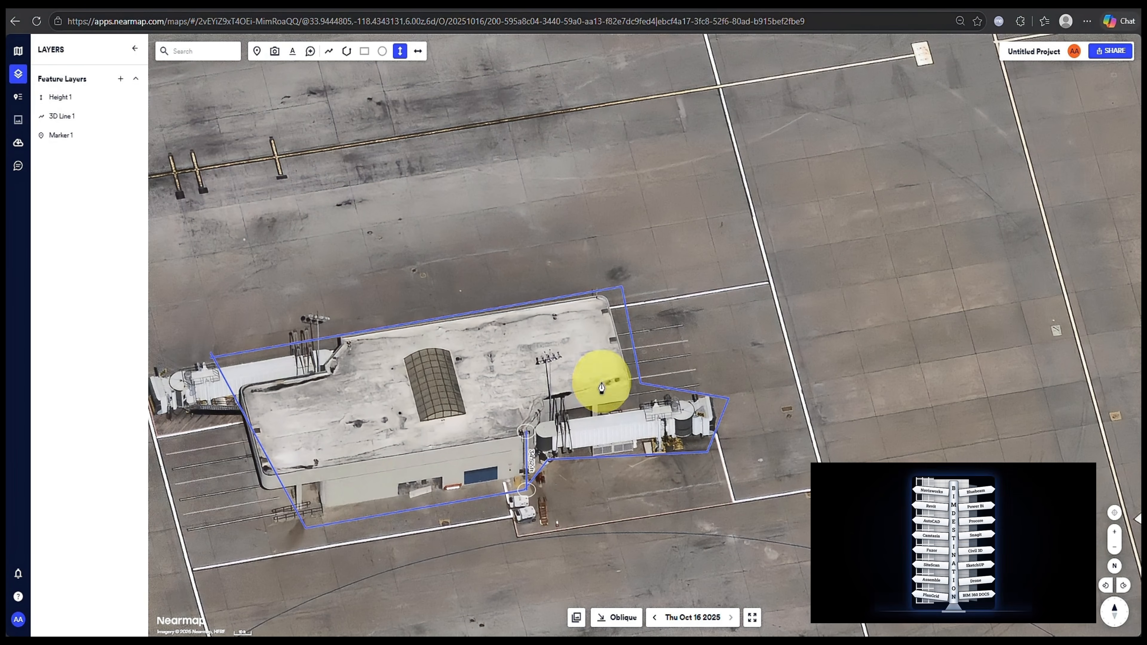
pyautogui.click(631, 331)
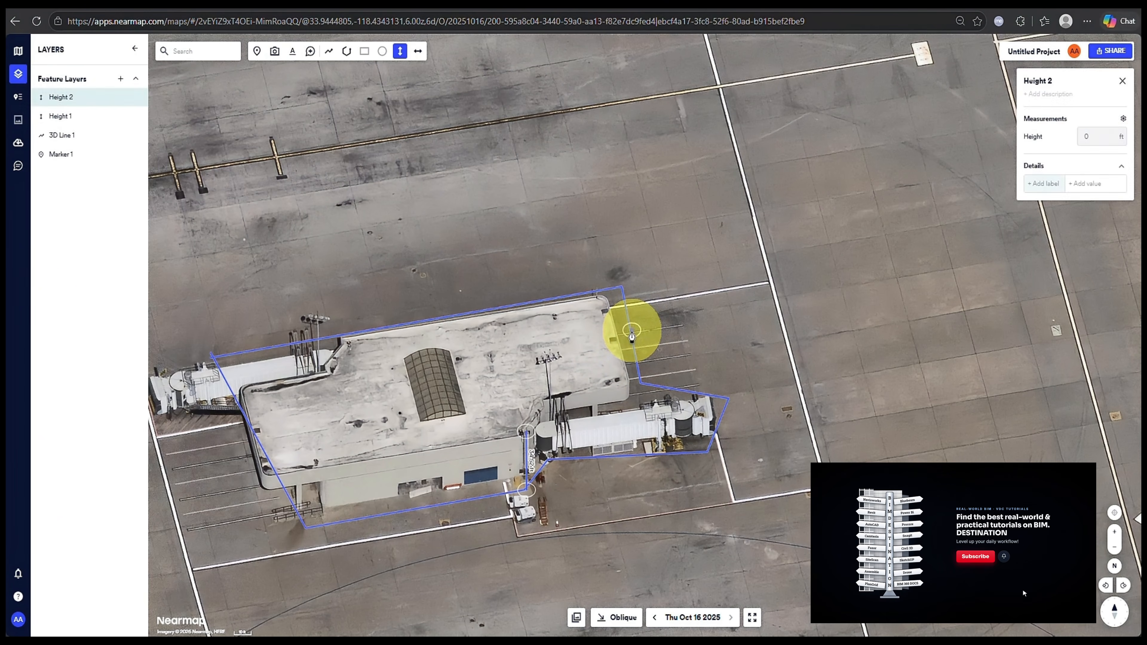
pyautogui.press('Escape')
pyautogui.press('Escape')
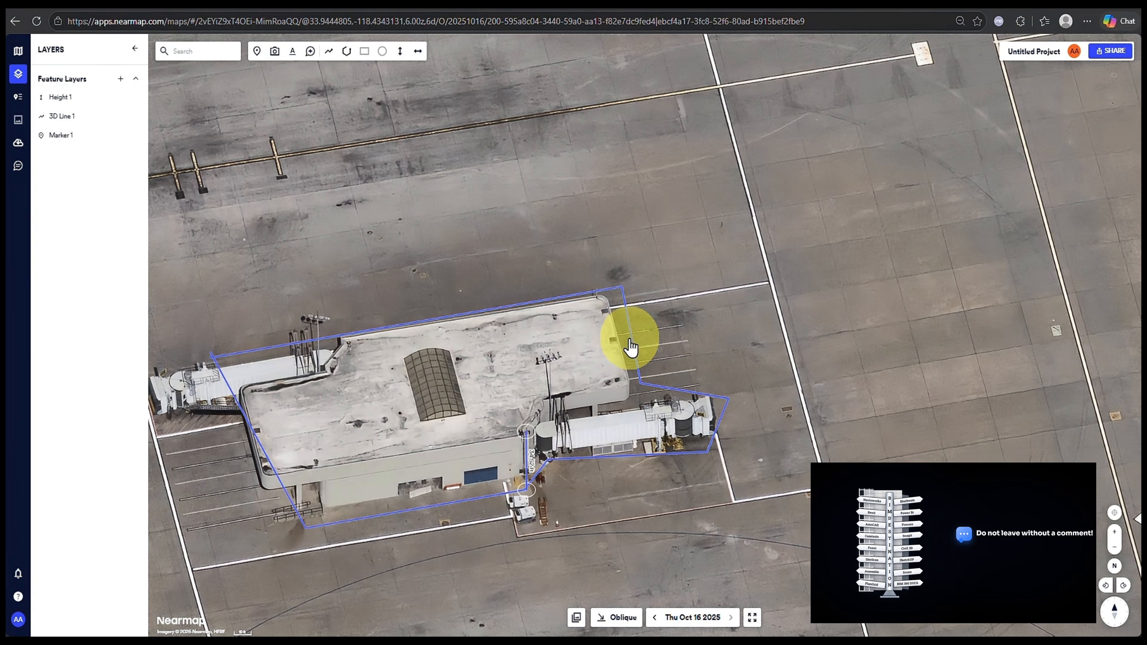
# - Review the options of the 3D line around the apron building and the additional photos offered for this location
pyautogui.click(631, 336)
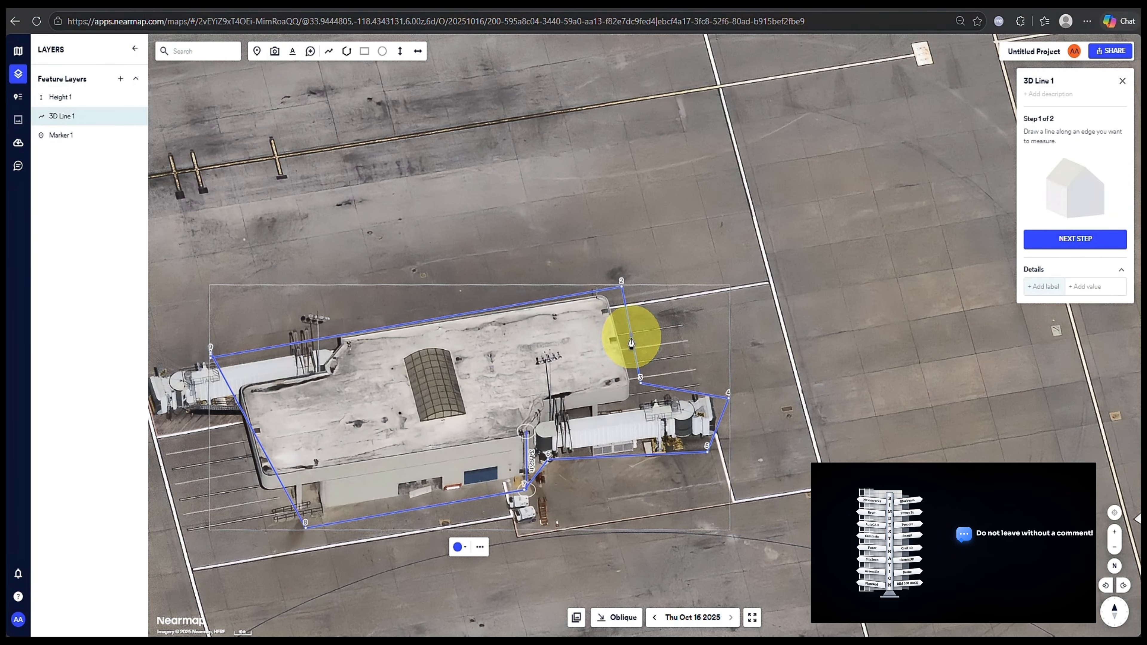
pyautogui.click(465, 549)
pyautogui.click(479, 547)
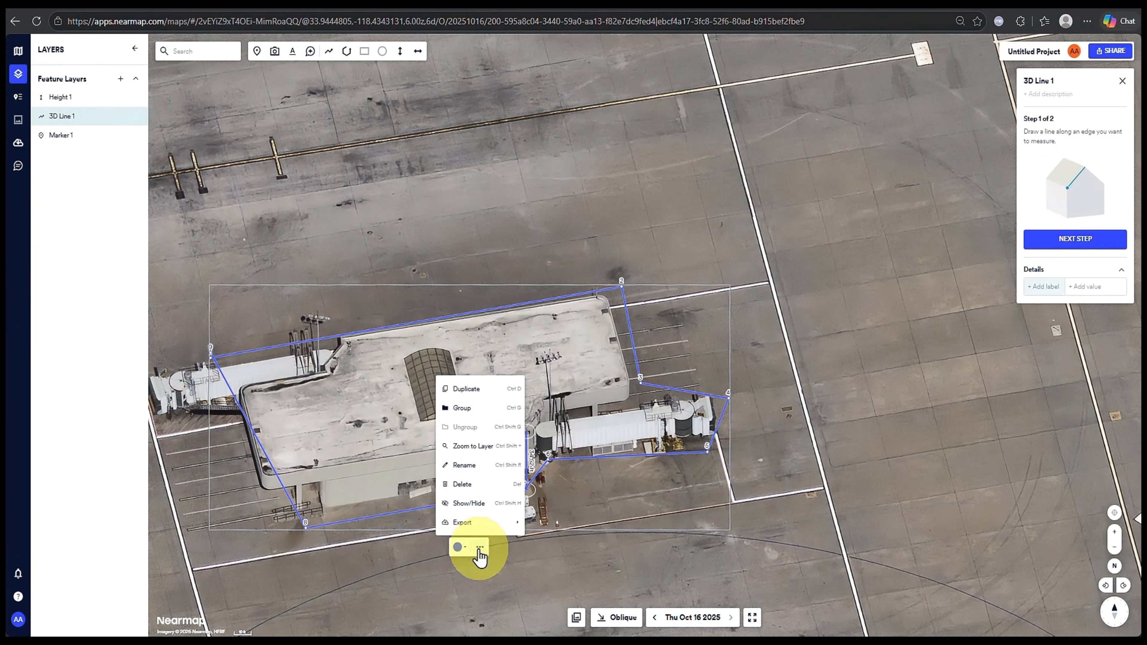
pyautogui.click(528, 567)
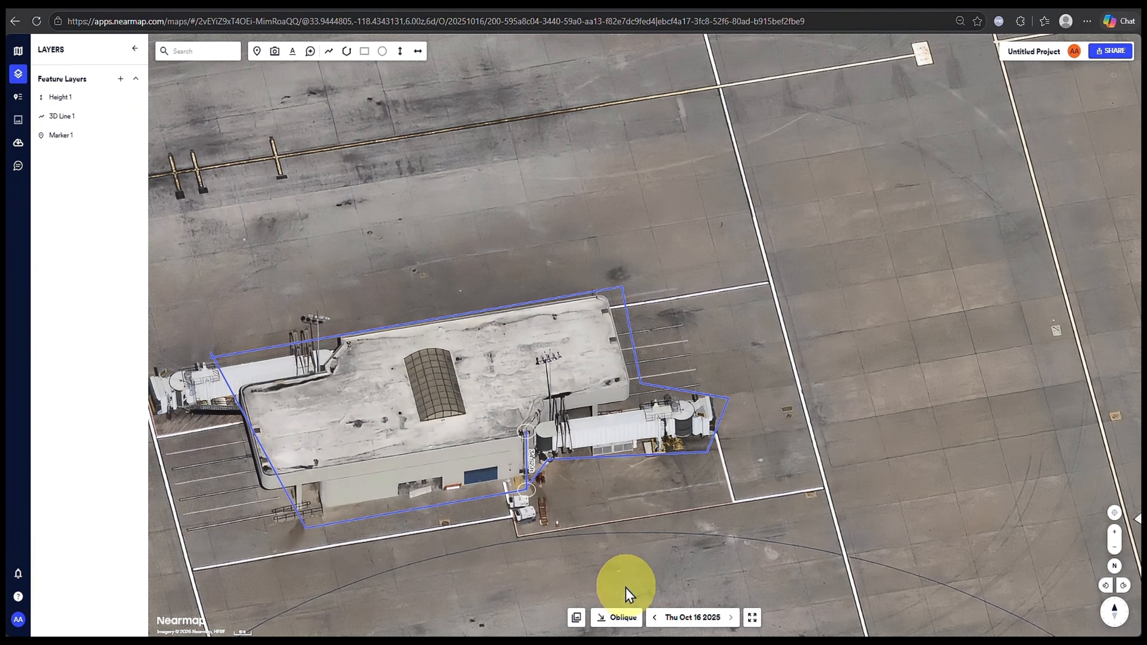
pyautogui.click(577, 617)
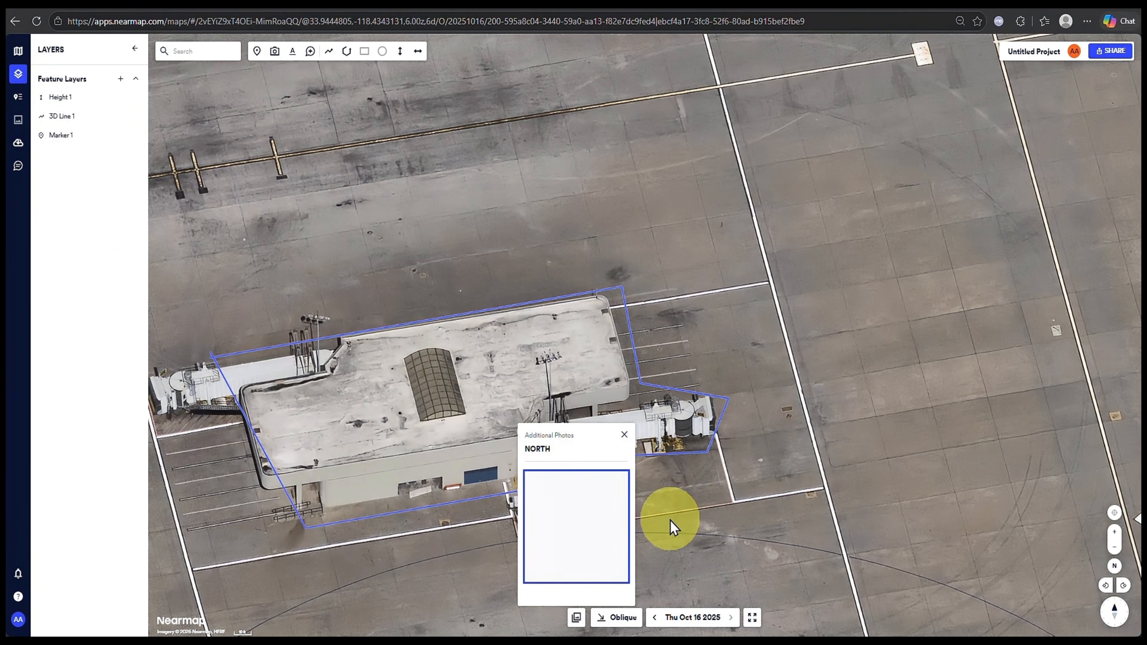
pyautogui.click(623, 436)
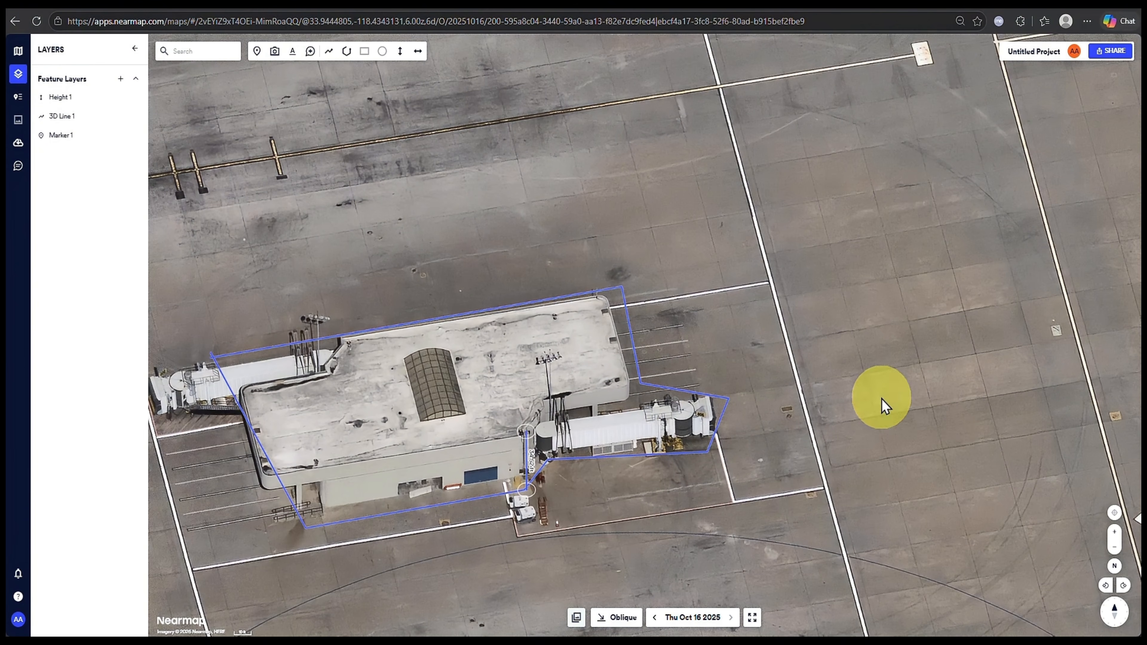
# - Measure the width along the building's roof edge from the southeast recess around the east and north sides to the northwest corner
pyautogui.click(418, 52)
pyautogui.click(533, 429)
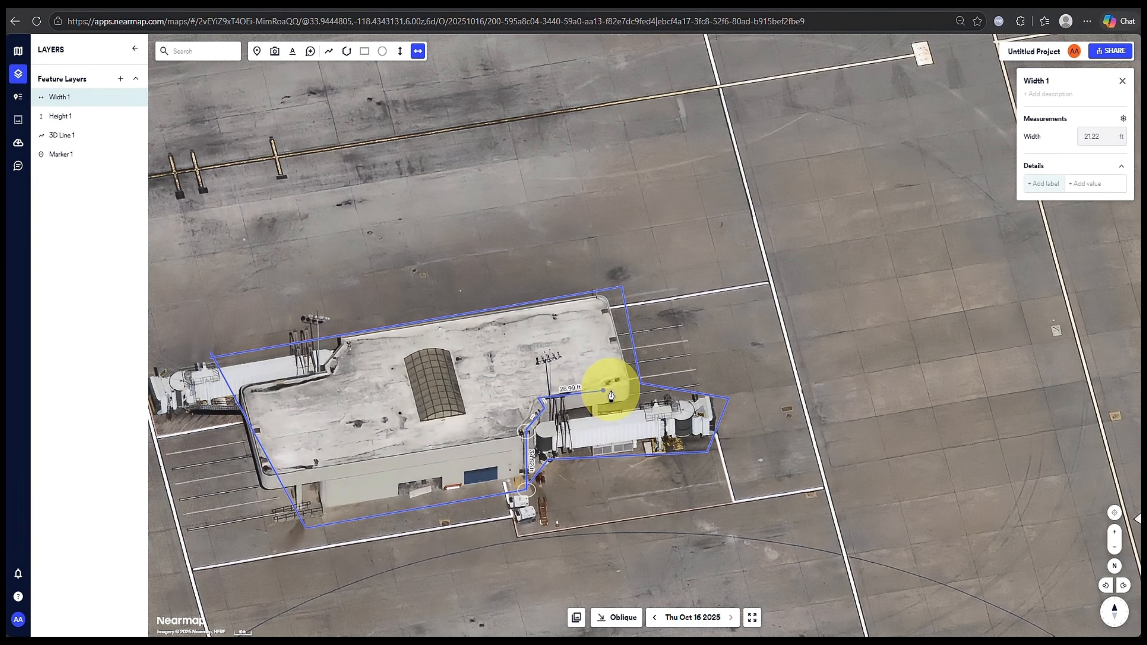
pyautogui.click(626, 384)
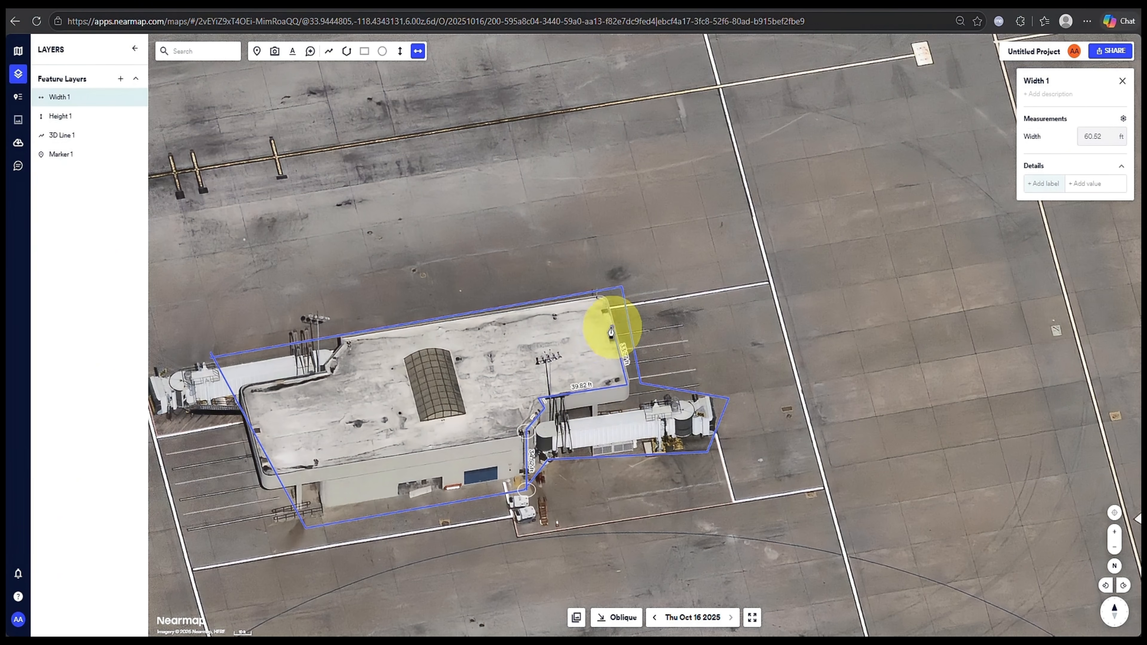
pyautogui.click(604, 299)
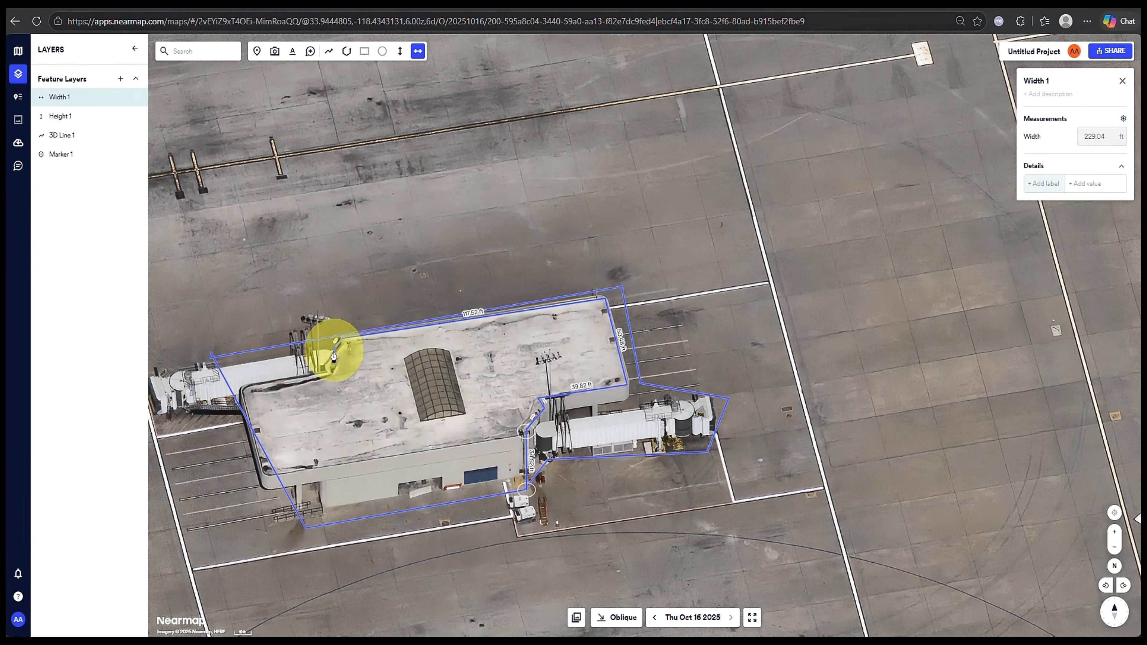
pyautogui.click(328, 367)
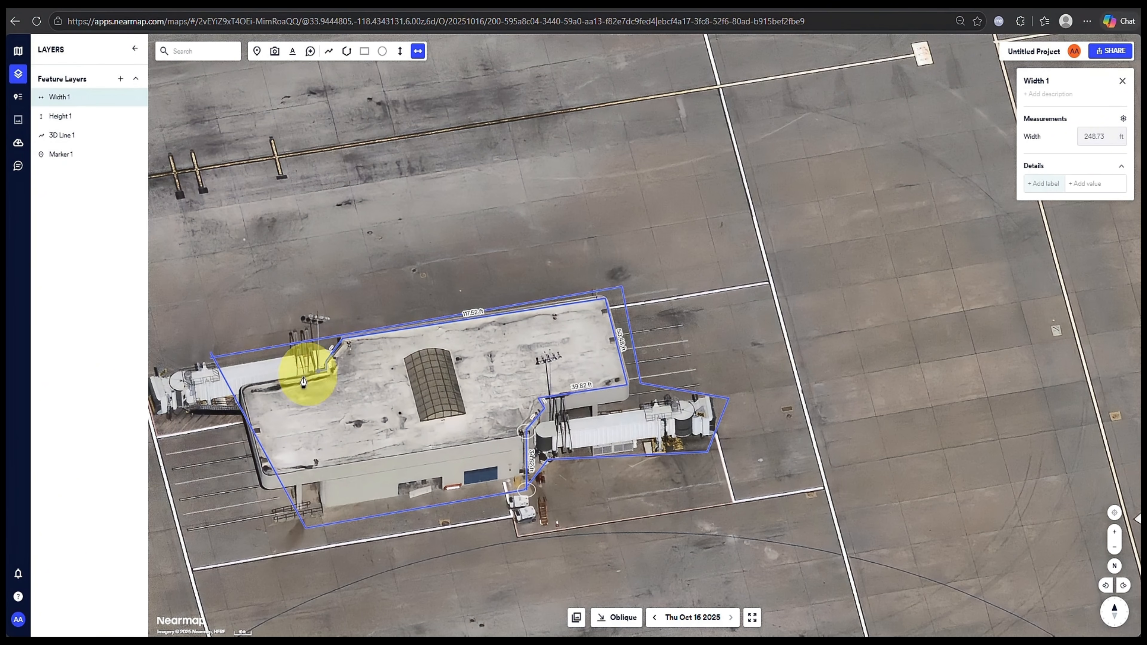
pyautogui.doubleClick(242, 387)
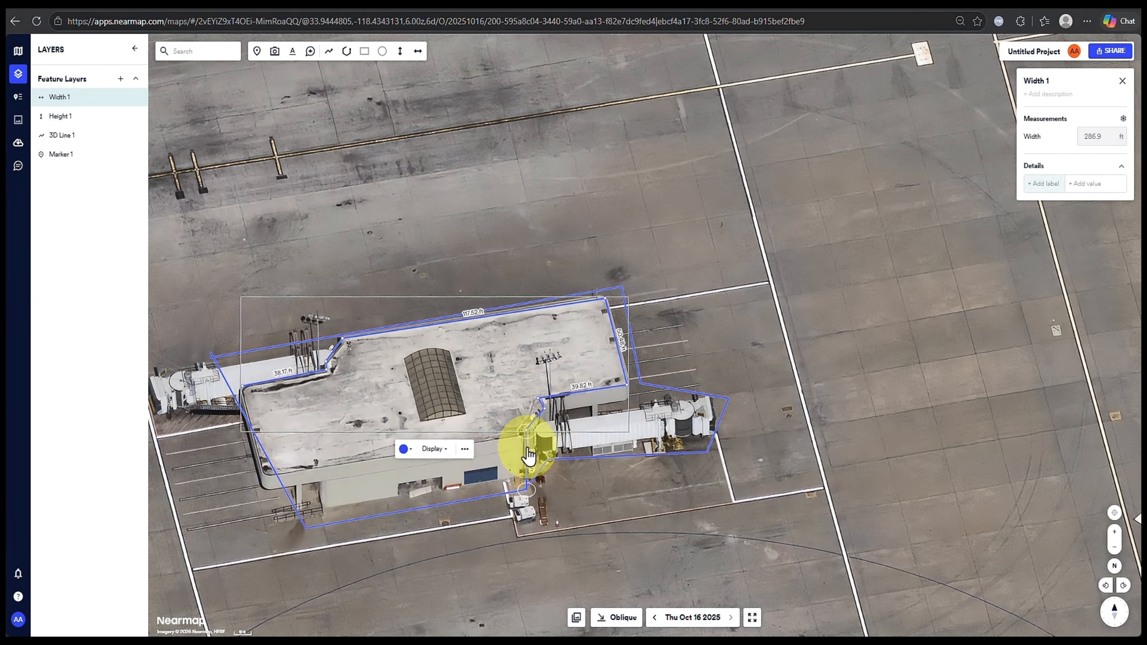
# - Review the display options of the roof-edge width measurement
pyautogui.click(598, 418)
pyautogui.click(605, 400)
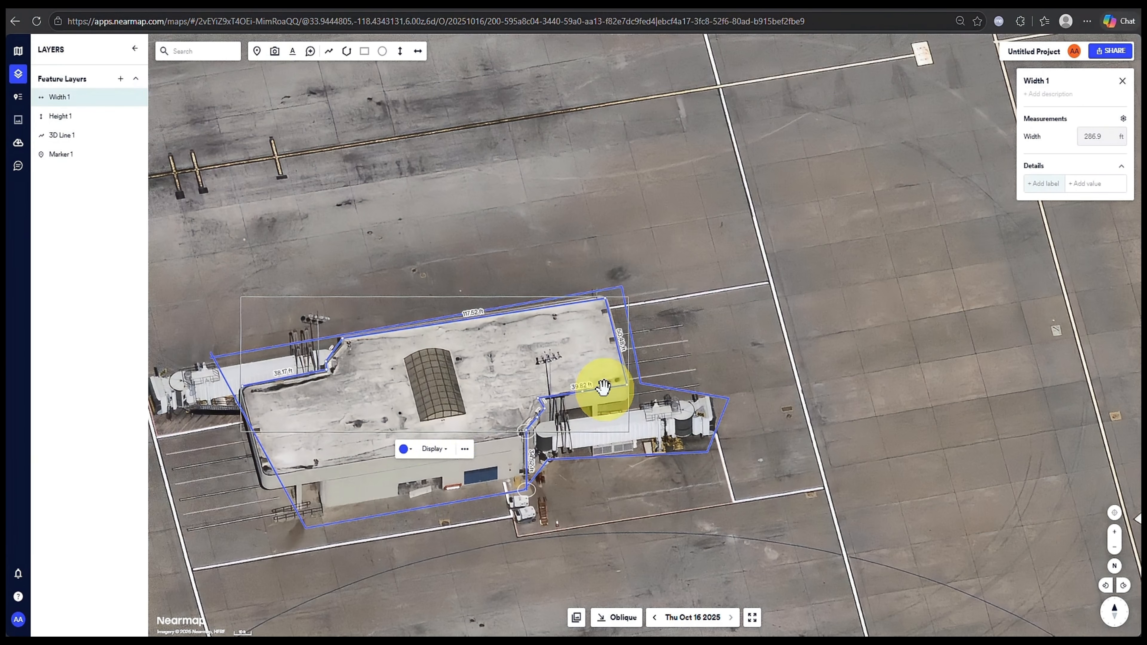
pyautogui.click(443, 449)
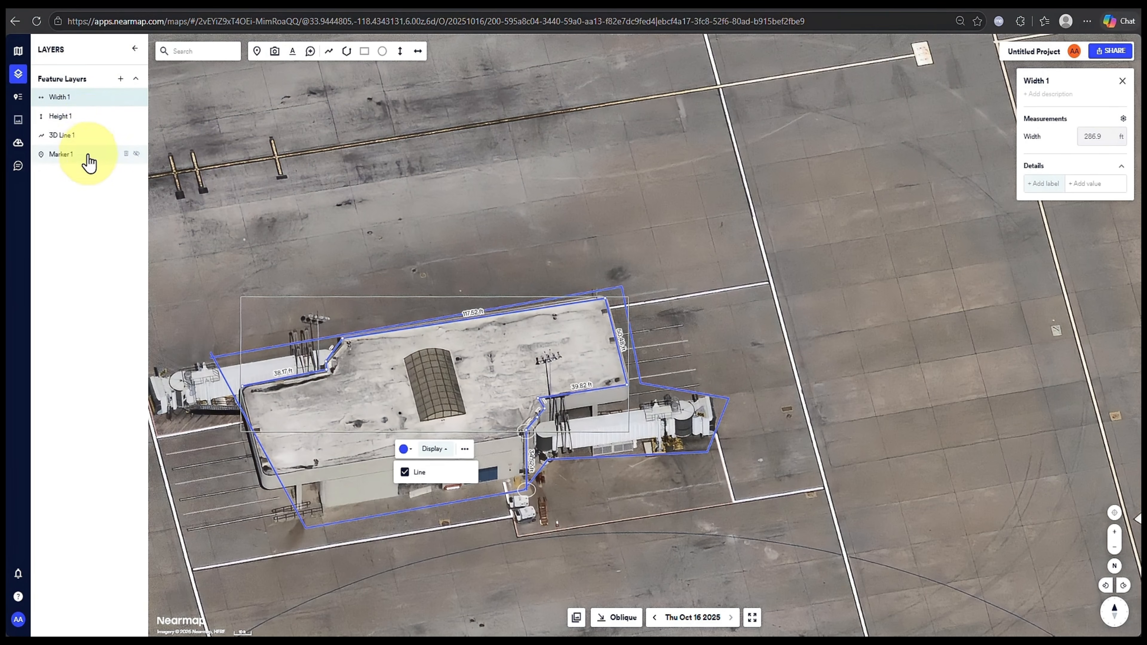
# - Switch the imagery back to Vertical, review the base map types offered and bring the airfield markups into view
pyautogui.click(623, 628)
pyautogui.click(607, 497)
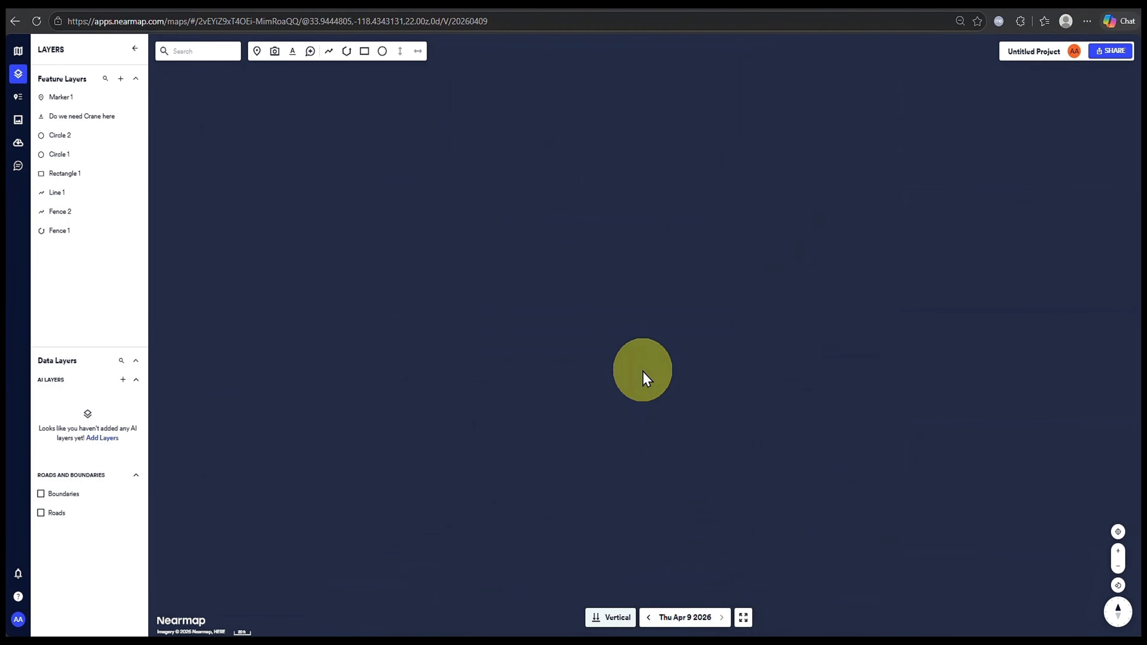
pyautogui.scroll(-2, 644, 373)
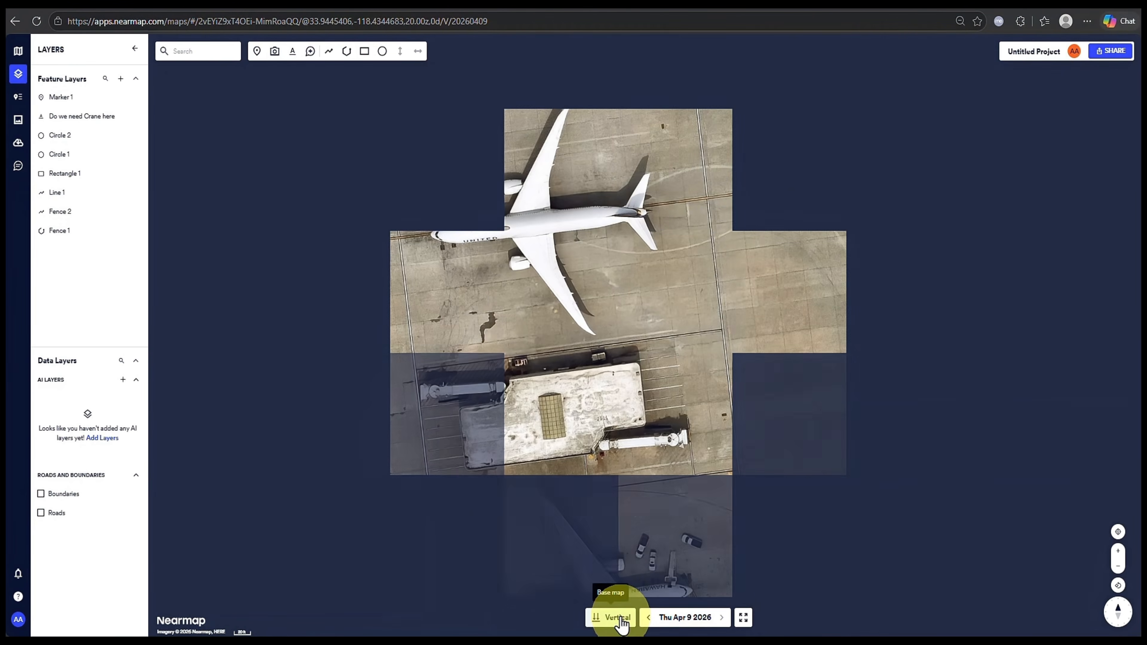
pyautogui.click(620, 620)
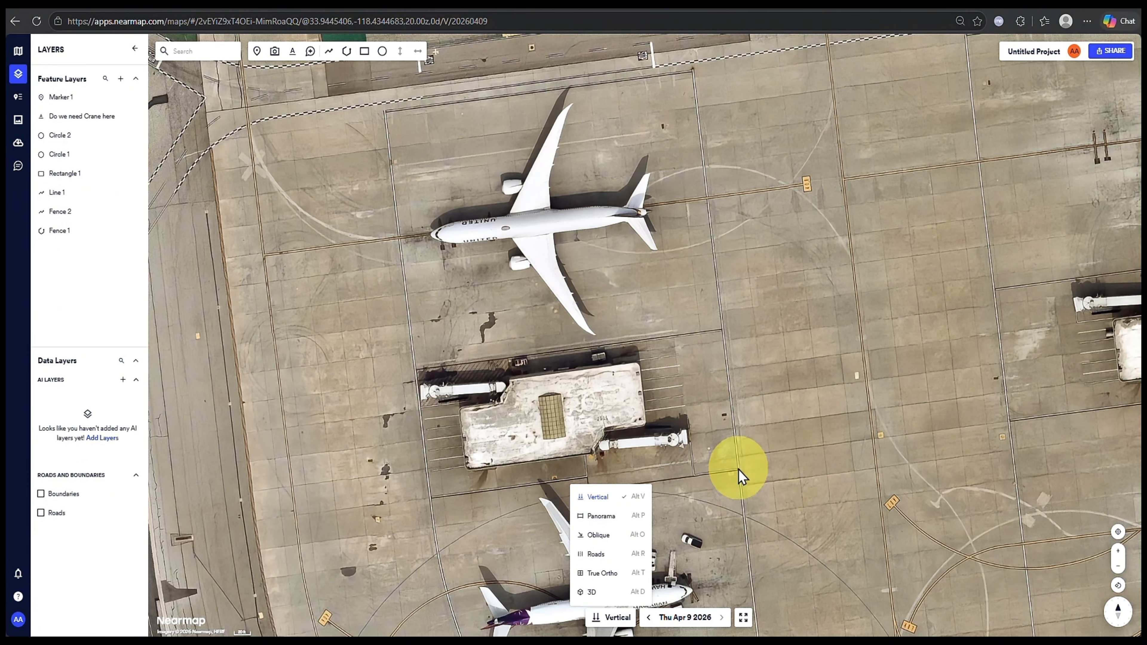
pyautogui.scroll(-5, 741, 475)
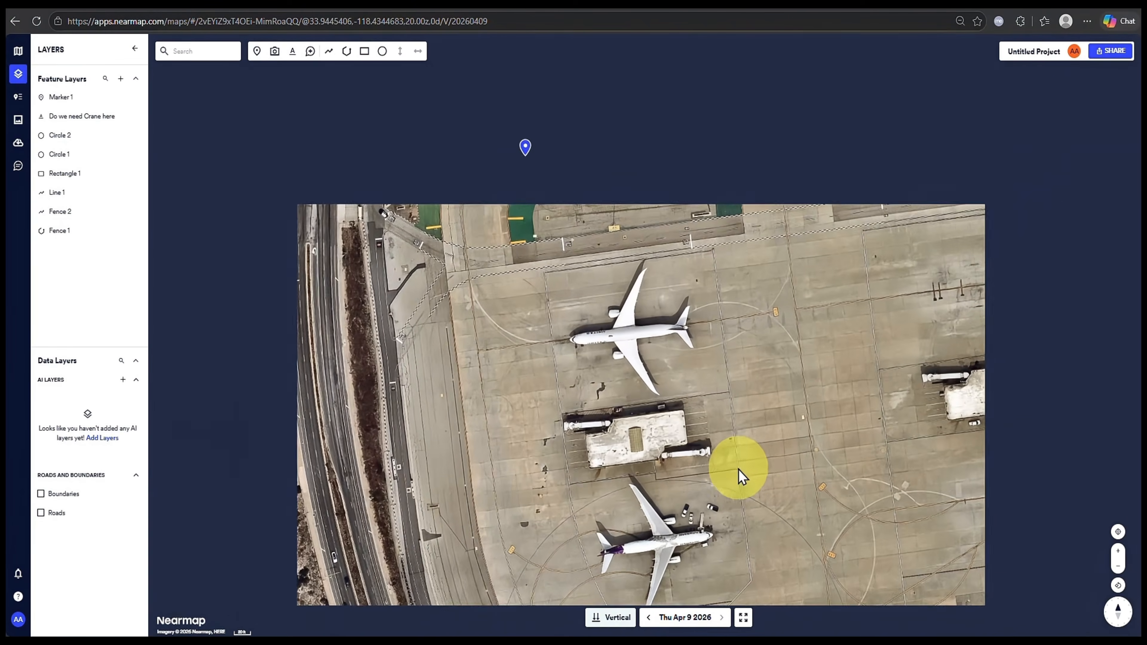
pyautogui.scroll(-3, 749, 466)
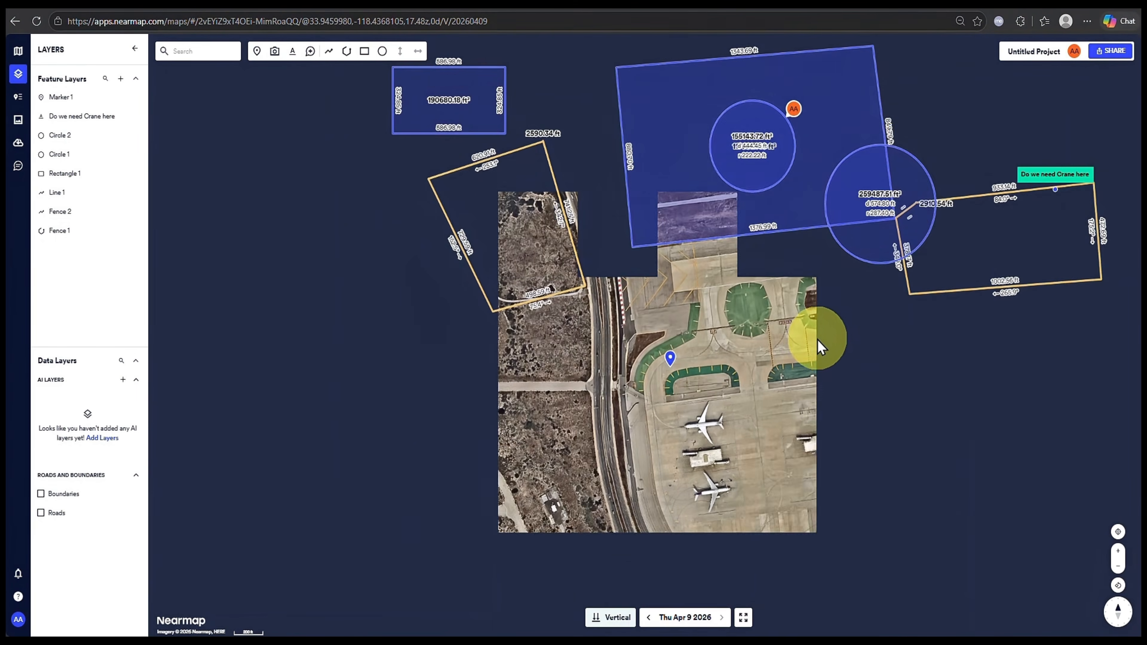
pyautogui.scroll(-2, 750, 461)
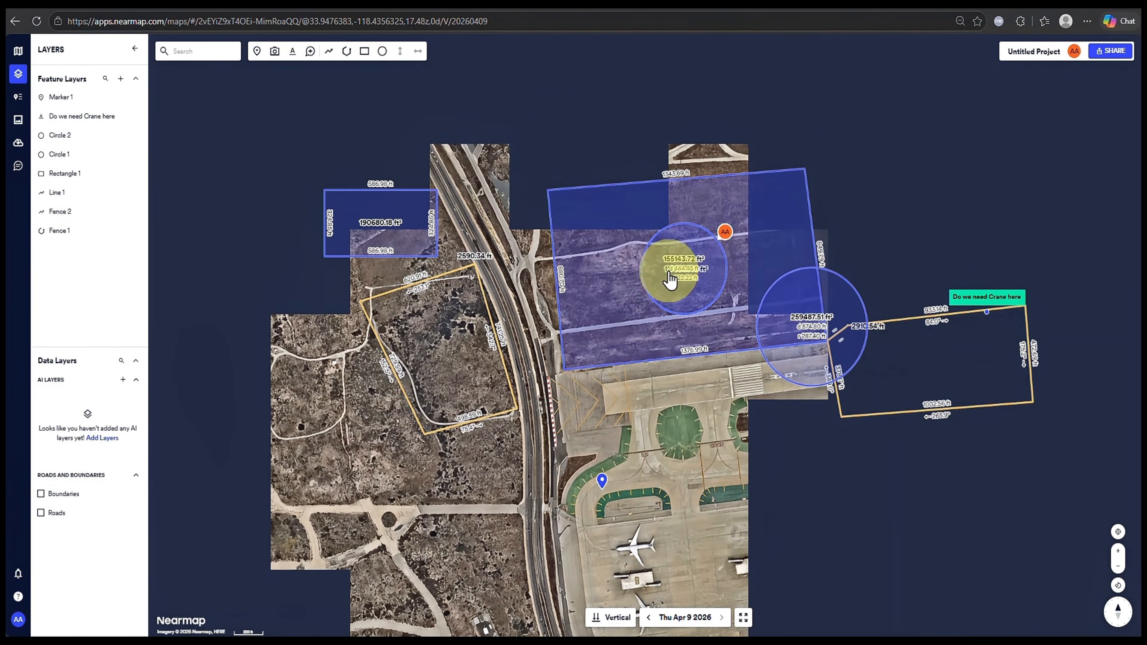